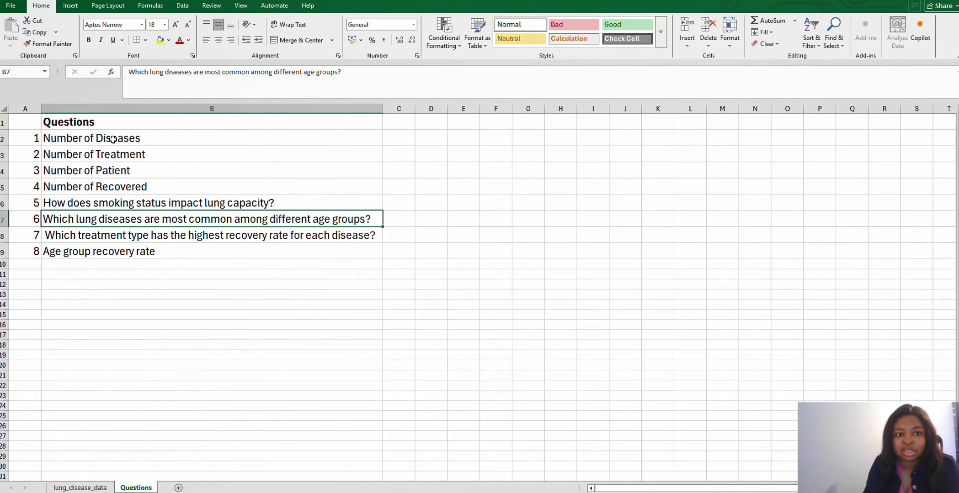
# Step: Review the eight analysis questions on the Questions sheet, including the one about common lung diseases among age groups
pyautogui.moveTo(112, 139); pyautogui.dragTo(109, 250)
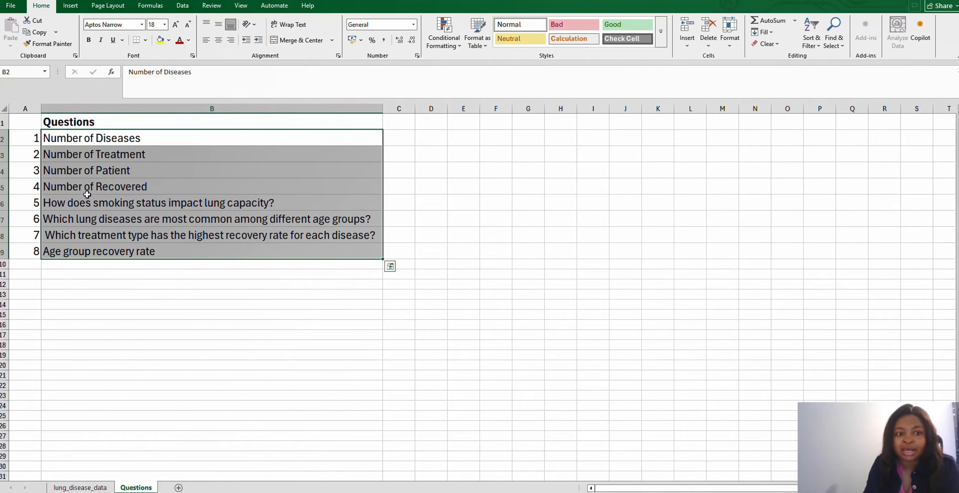
pyautogui.click(59, 253)
pyautogui.click(344, 223)
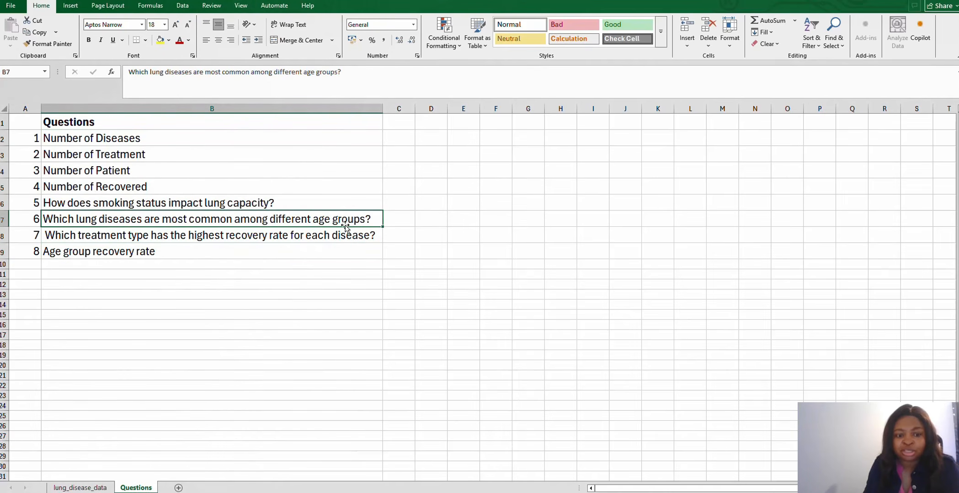
# Step: Add the column header "Age Group" in cell I1 of the lung_disease_data sheet
pyautogui.click(101, 488)
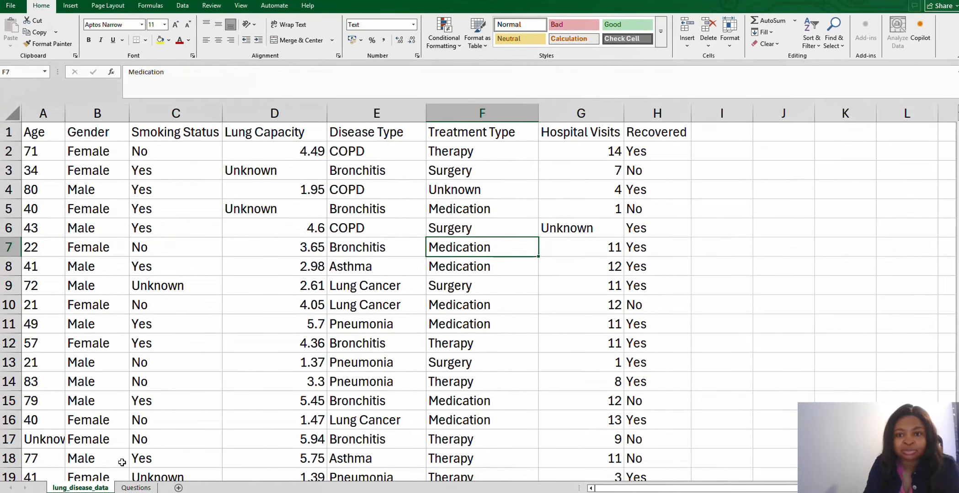
pyautogui.click(710, 135)
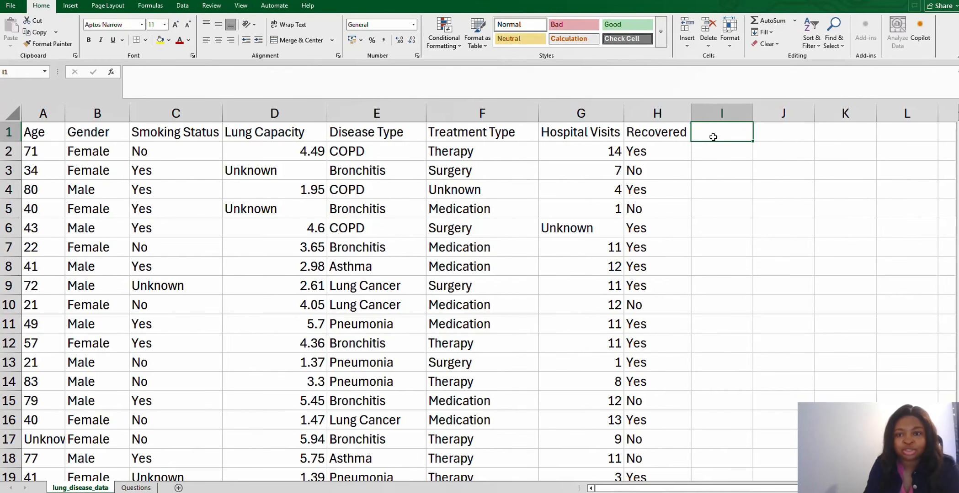
pyautogui.click(706, 186)
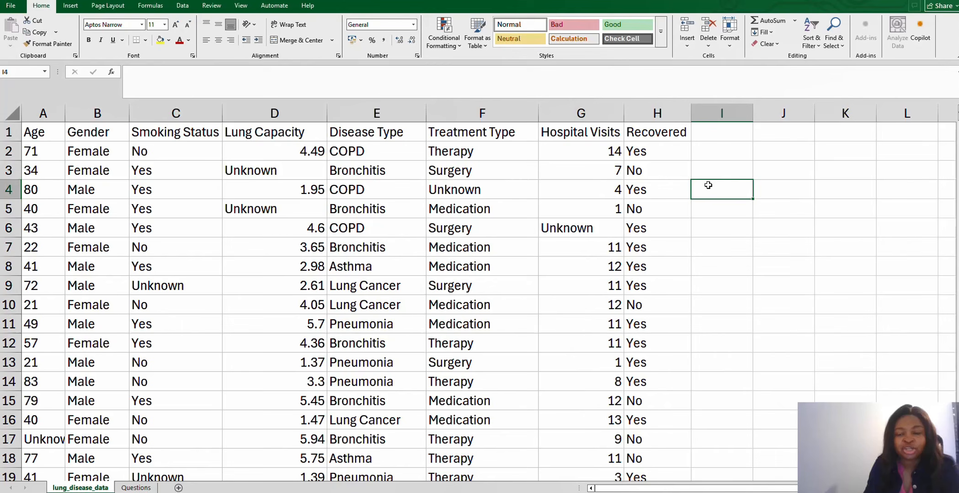
pyautogui.click(723, 151)
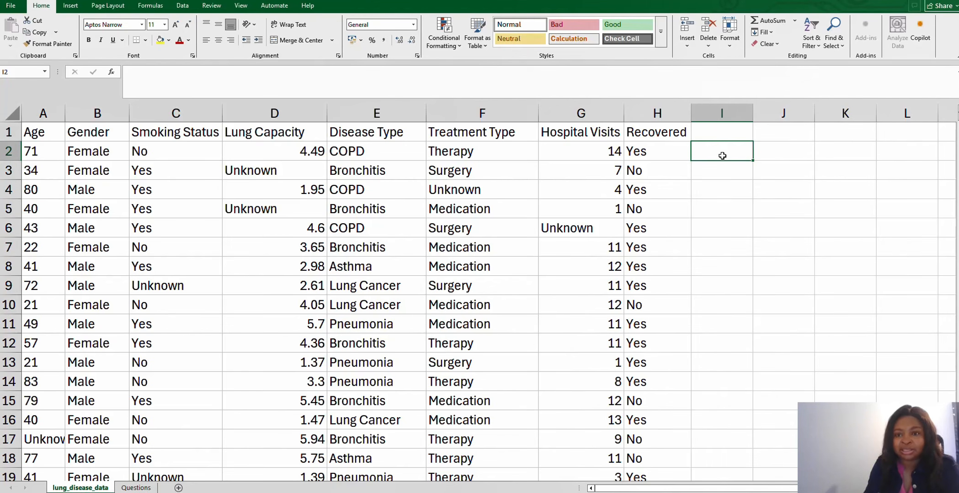
pyautogui.click(720, 133)
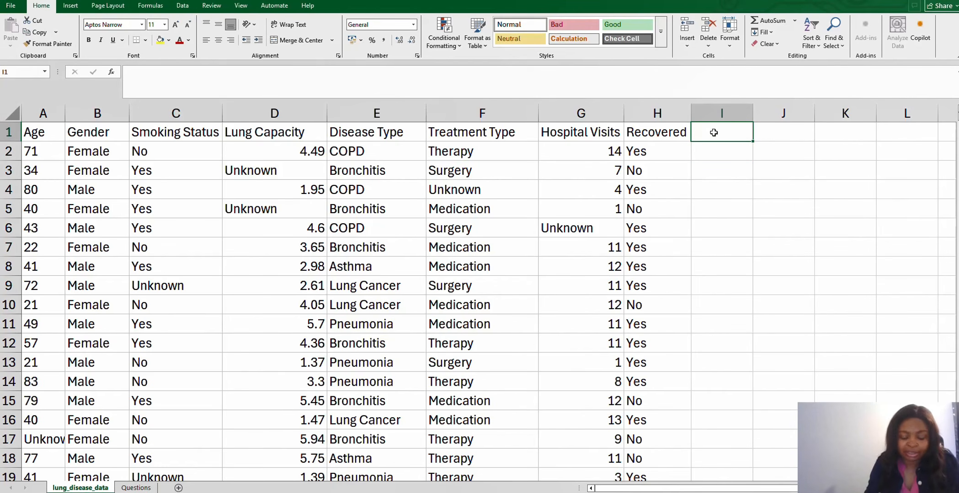
pyautogui.write('Agr')
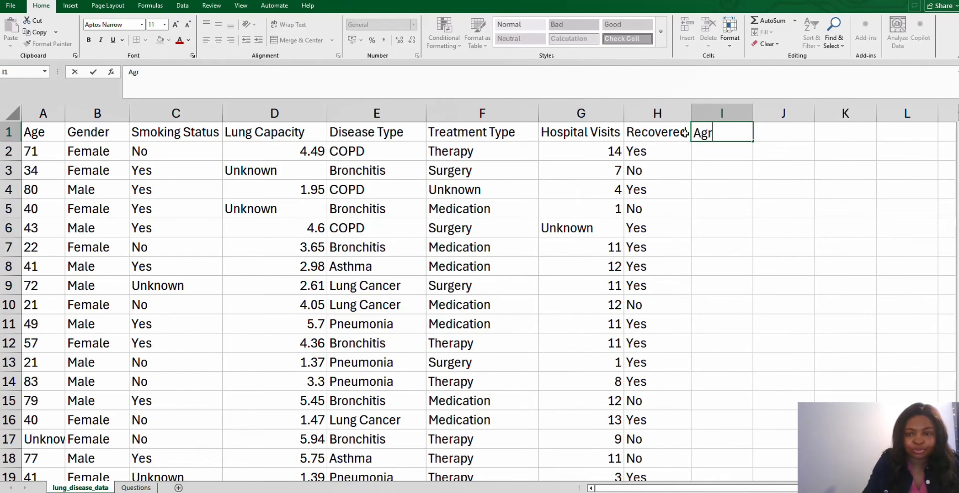
pyautogui.press('BackSpace')
pyautogui.write('e')
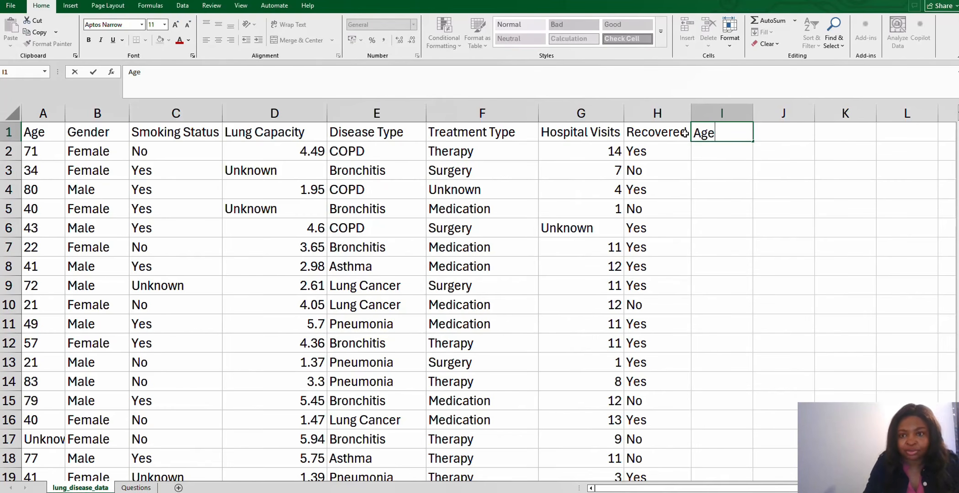
pyautogui.write(' Group')
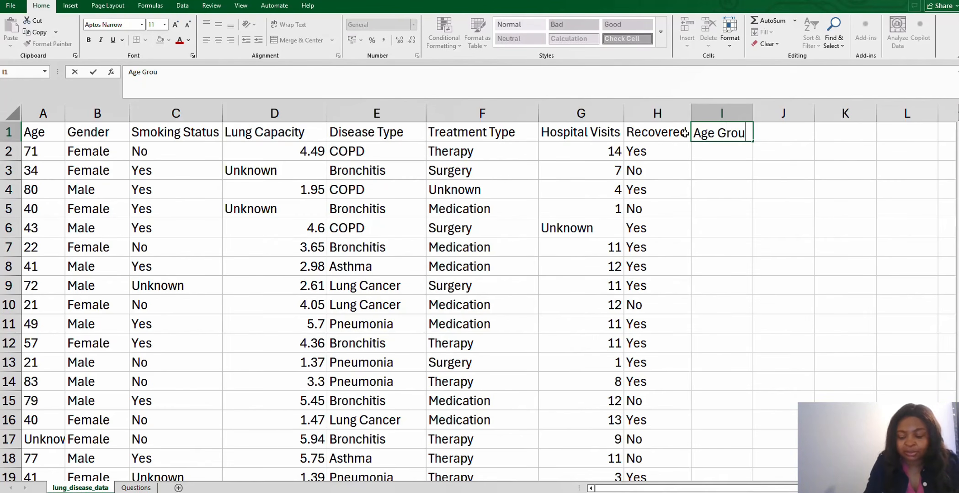
pyautogui.click(805, 190)
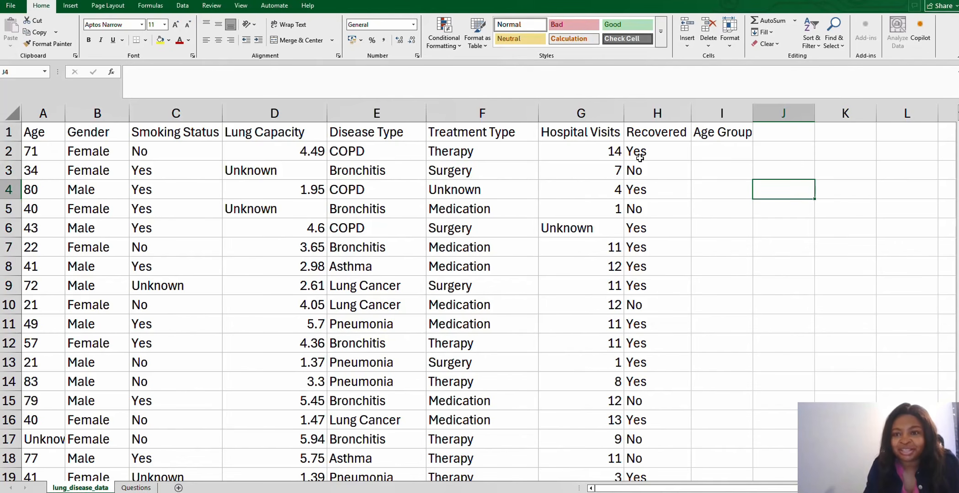
# Step: Start an IF formula in cell I2 whose logical test references the age with the column locked as $A2
pyautogui.click(710, 149)
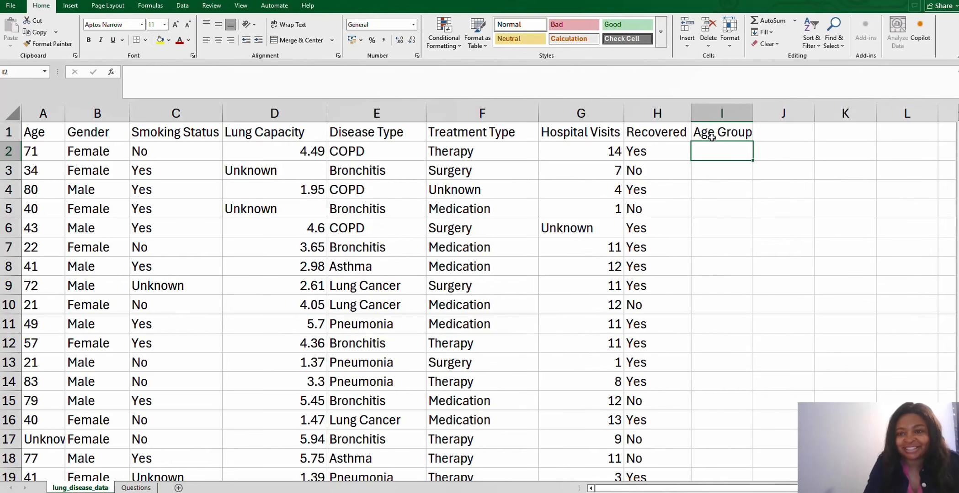
pyautogui.write('=')
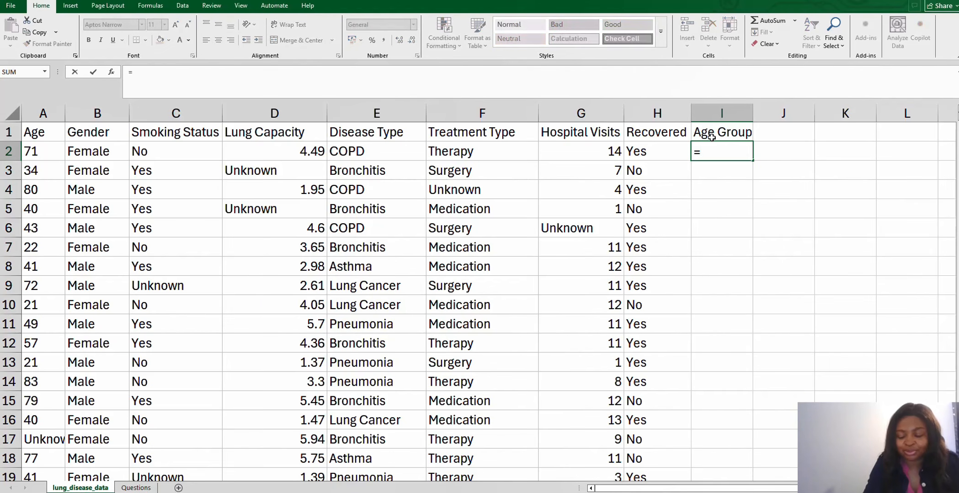
pyautogui.write('if')
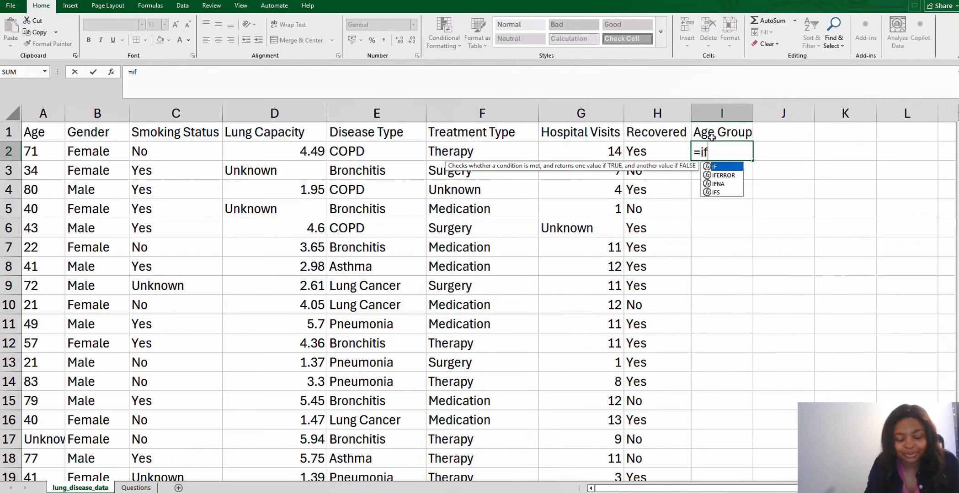
pyautogui.press('Tab')
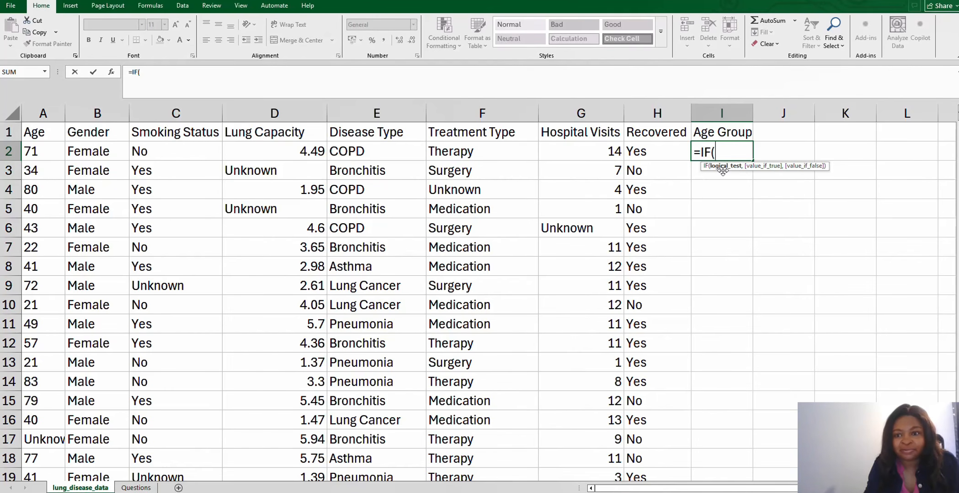
pyautogui.click(146, 169)
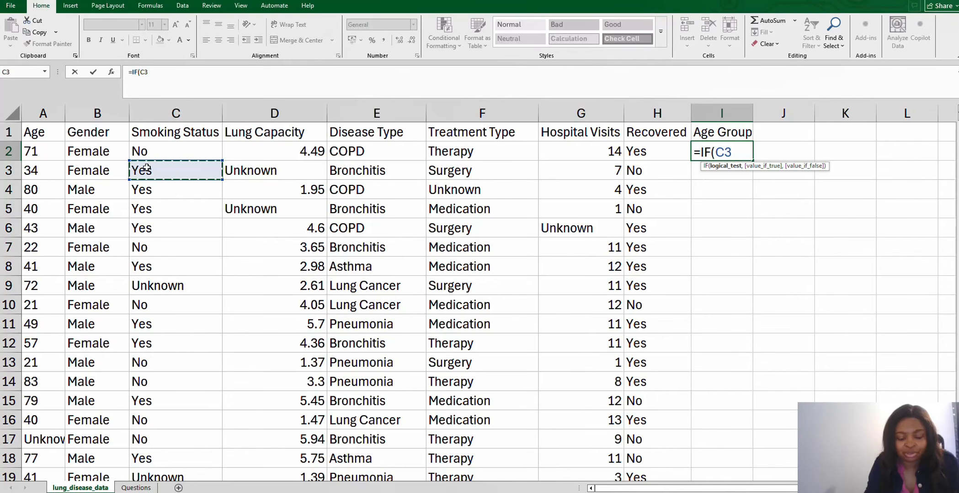
pyautogui.click(48, 154)
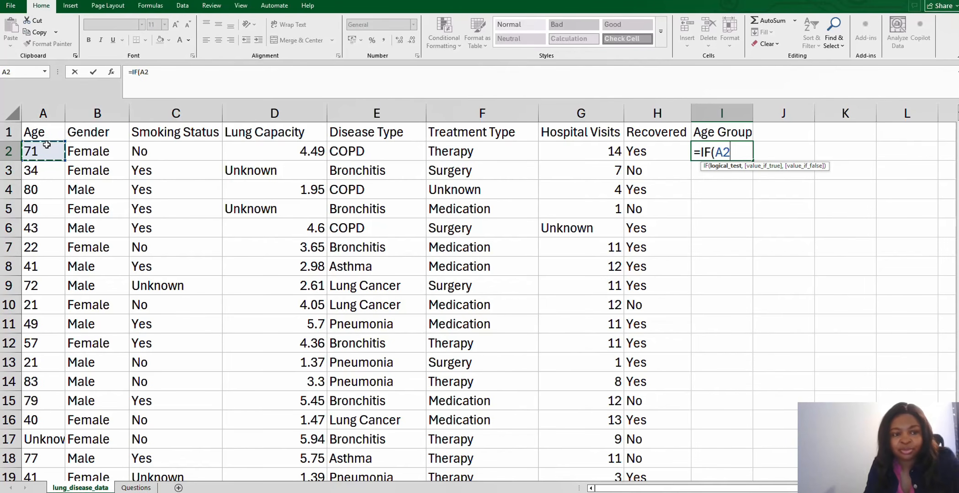
pyautogui.press('F4')
pyautogui.press('F4')
pyautogui.press('F4')
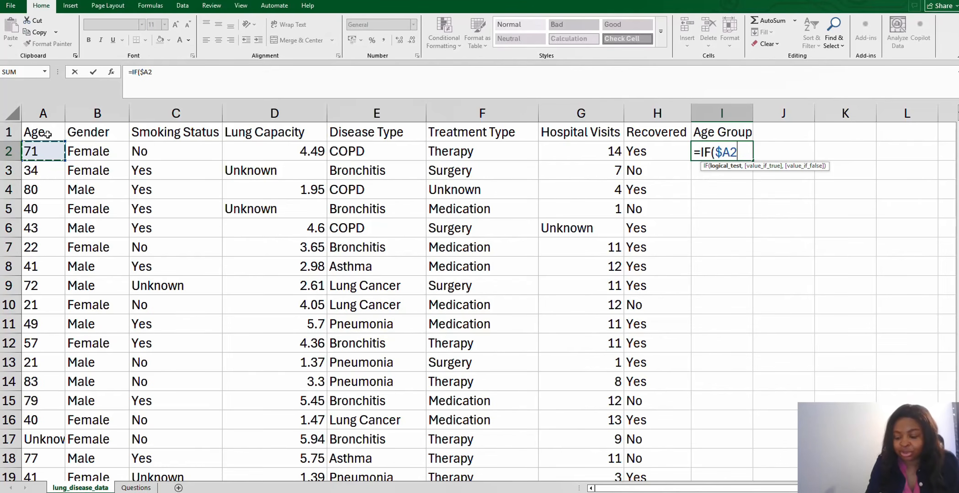
# Step: Complete the first IF condition as $A2<=25 and return "0 - 25" when it is true
pyautogui.write('<')
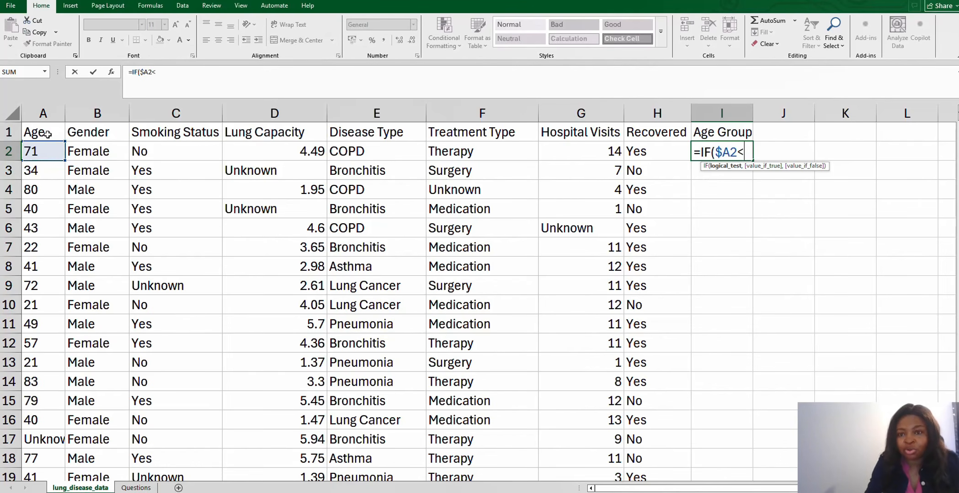
pyautogui.write('=')
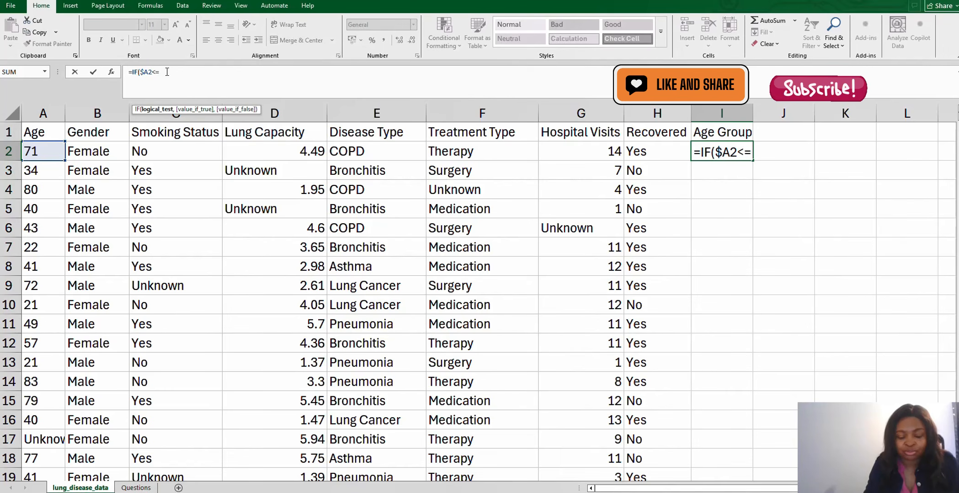
pyautogui.write('25')
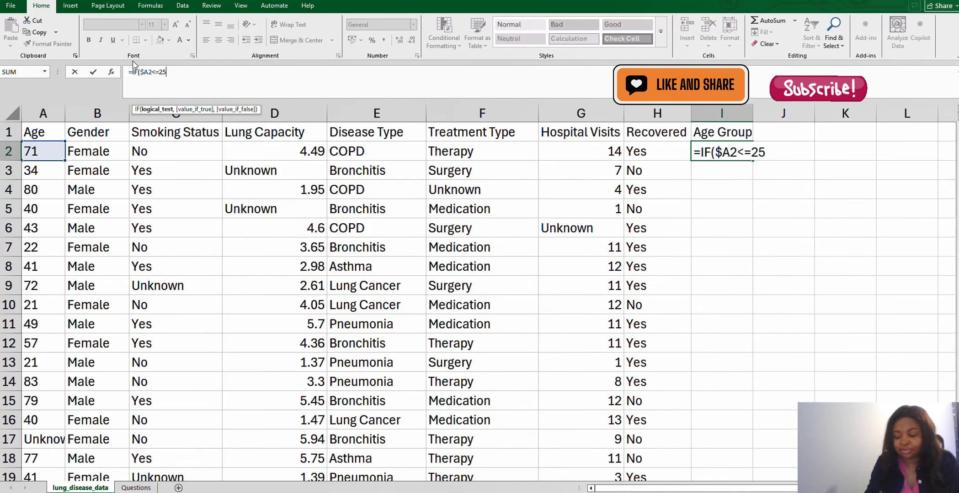
pyautogui.write(',')
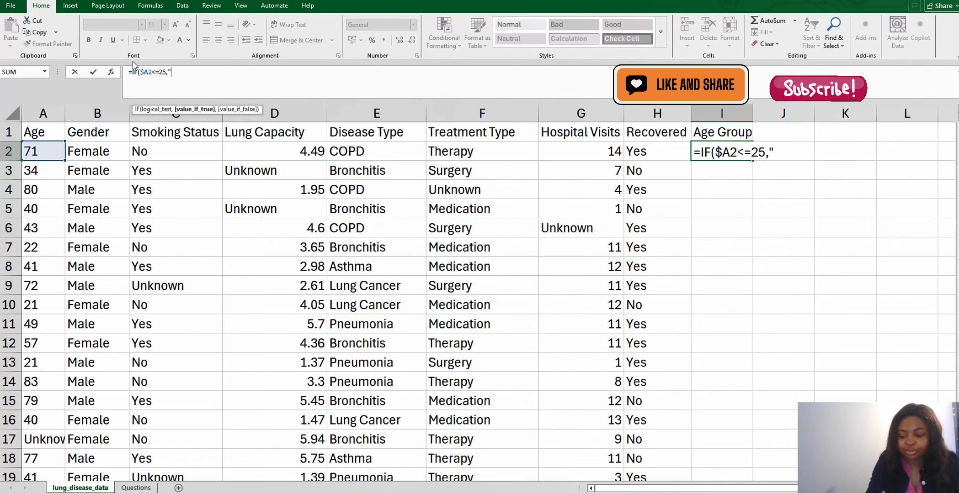
pyautogui.write('0')
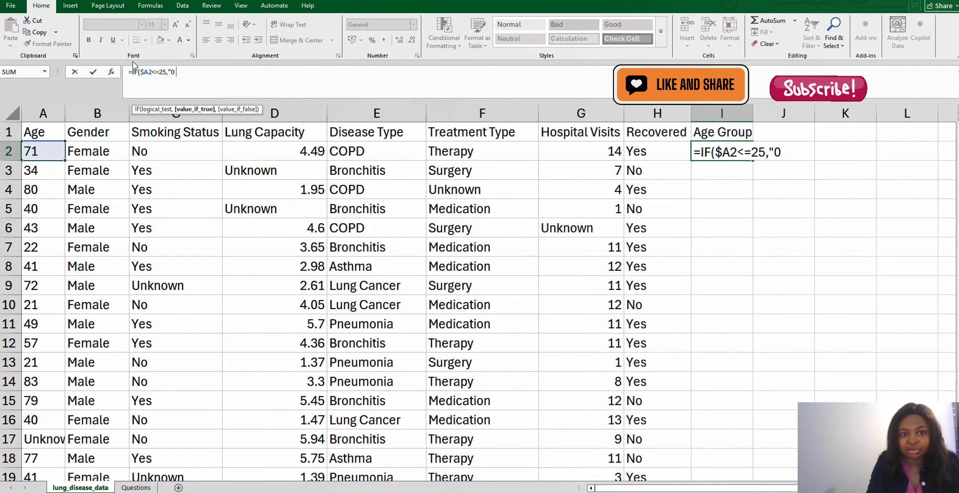
pyautogui.write(' - 25"')
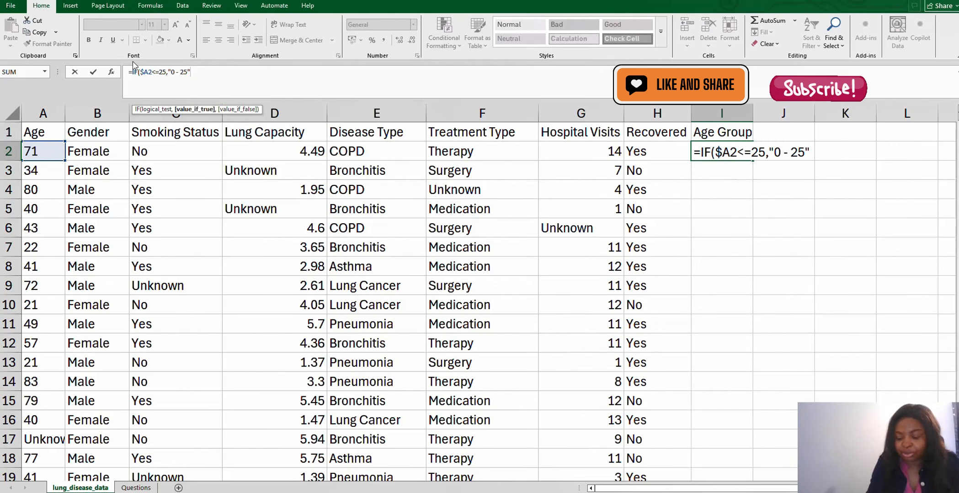
# Step: Nest a second IF as the value-if-false argument, referencing the age with the column locked as $A2
pyautogui.write(',')
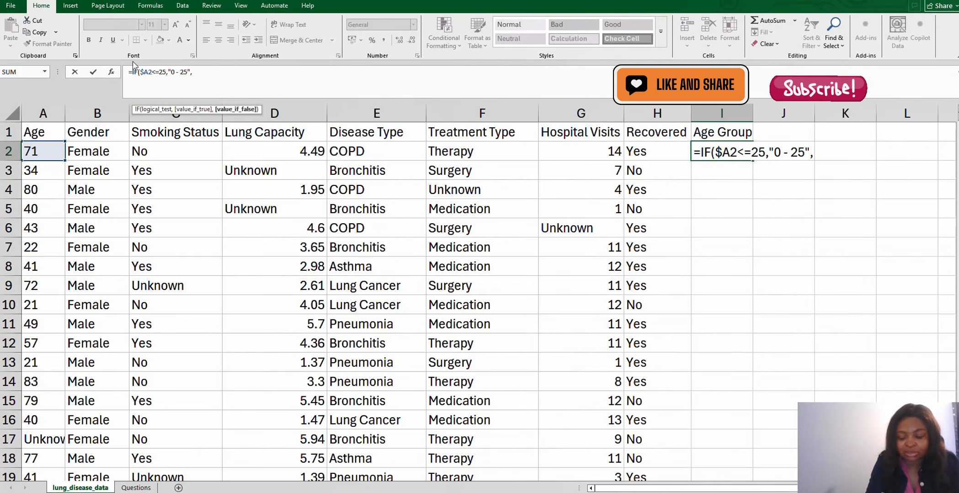
pyautogui.write('if')
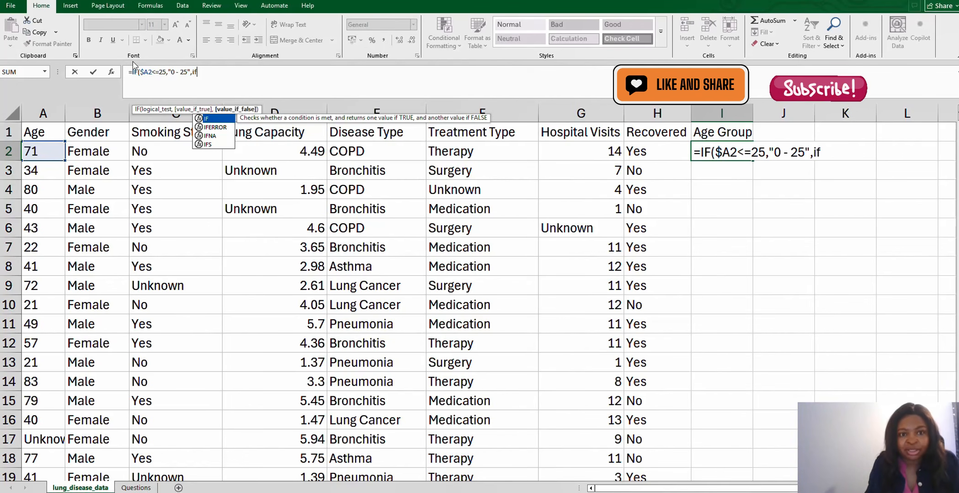
pyautogui.press('Tab')
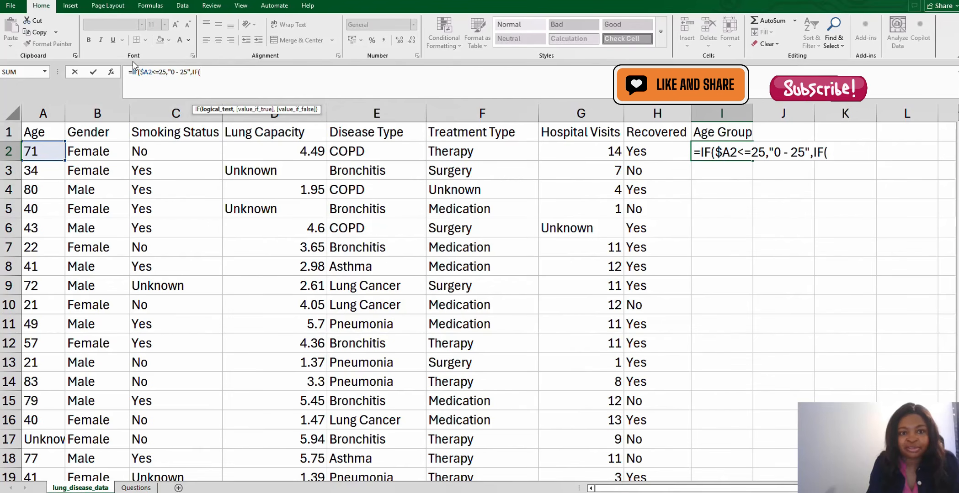
pyautogui.click(42, 151)
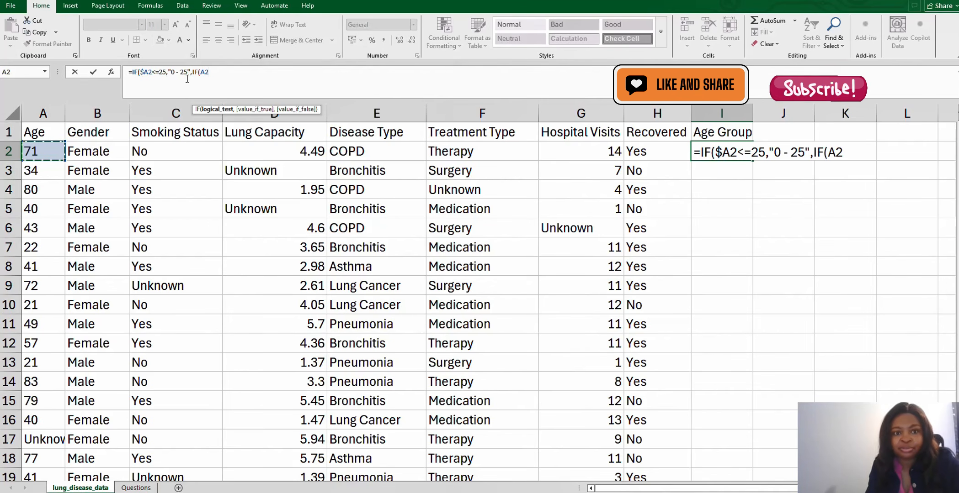
pyautogui.press('F4')
pyautogui.press('F4')
pyautogui.press('F4')
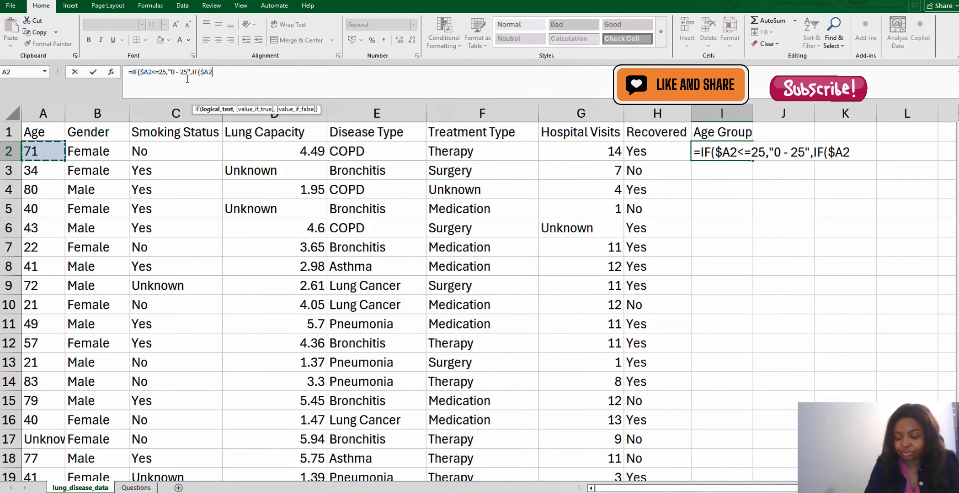
# Step: Complete the second IF condition as $A2<=45 and return "26 - 45" when it is true
pyautogui.write('<=')
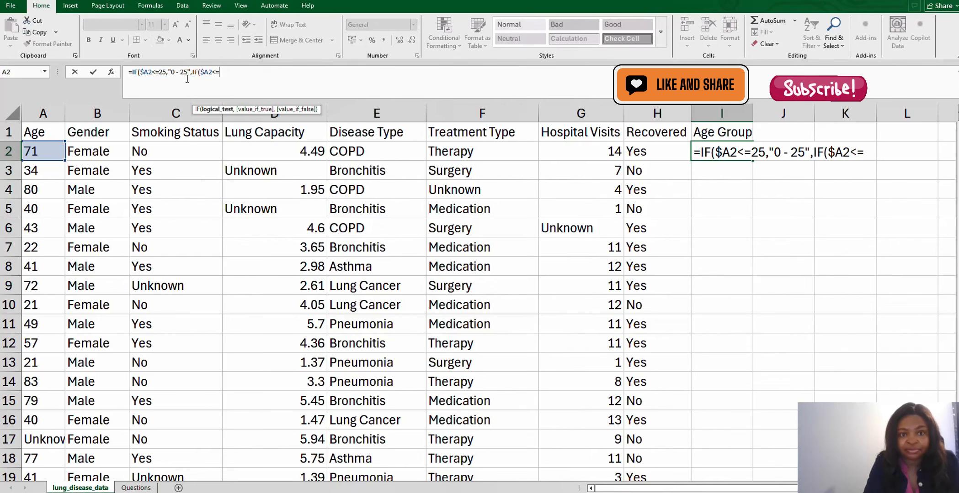
pyautogui.write('45')
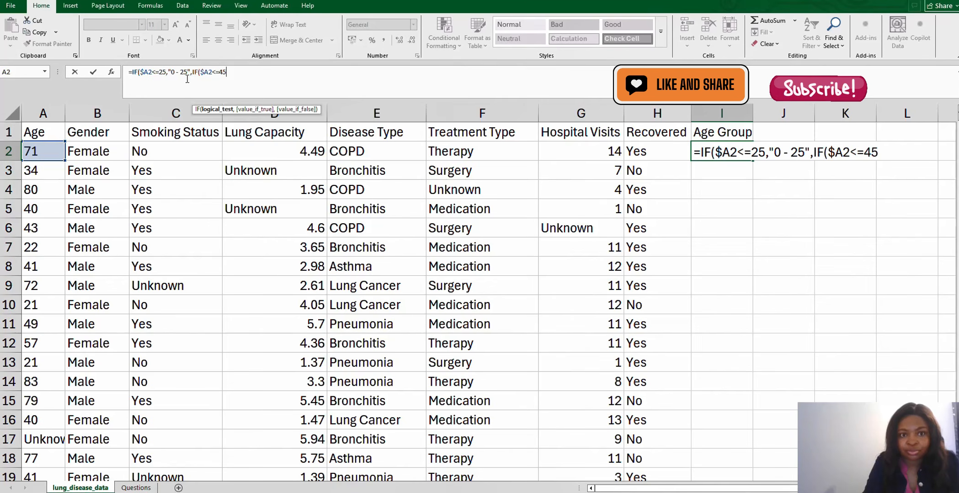
pyautogui.write(',')
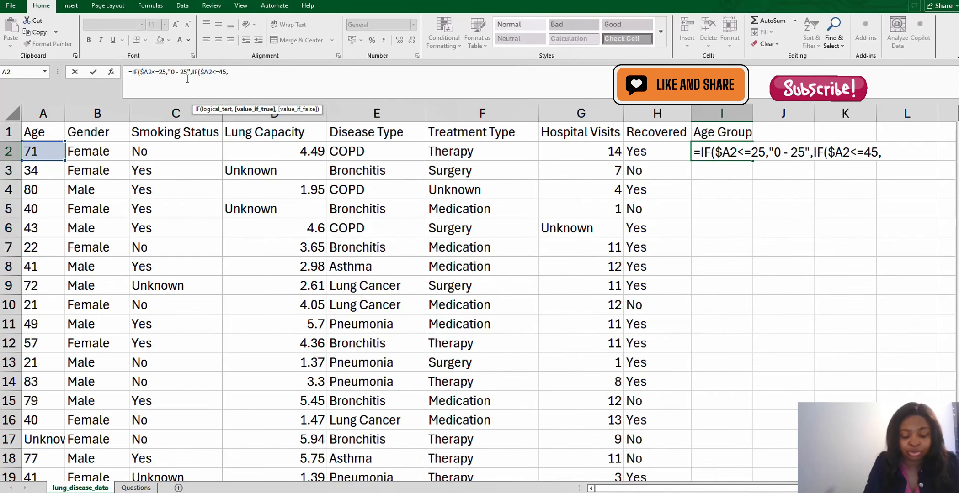
pyautogui.write('26')
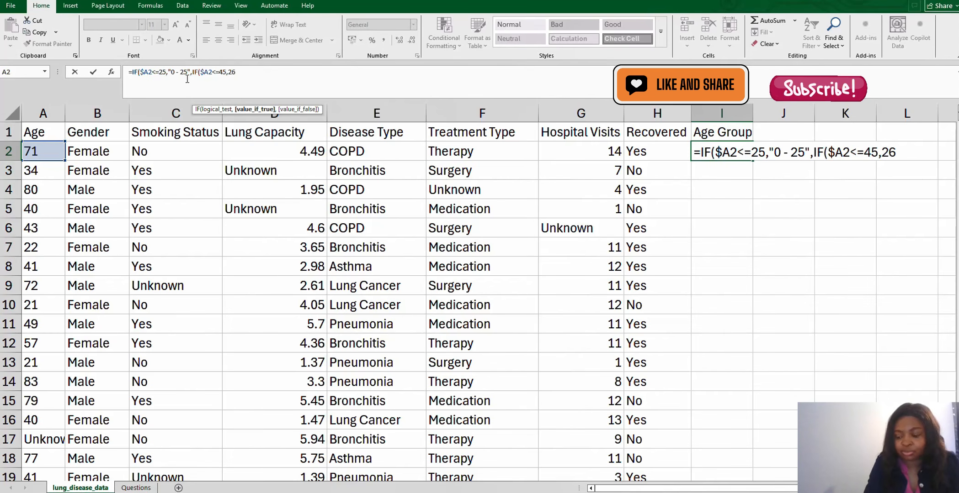
pyautogui.press('BackSpace')
pyautogui.press('BackSpace')
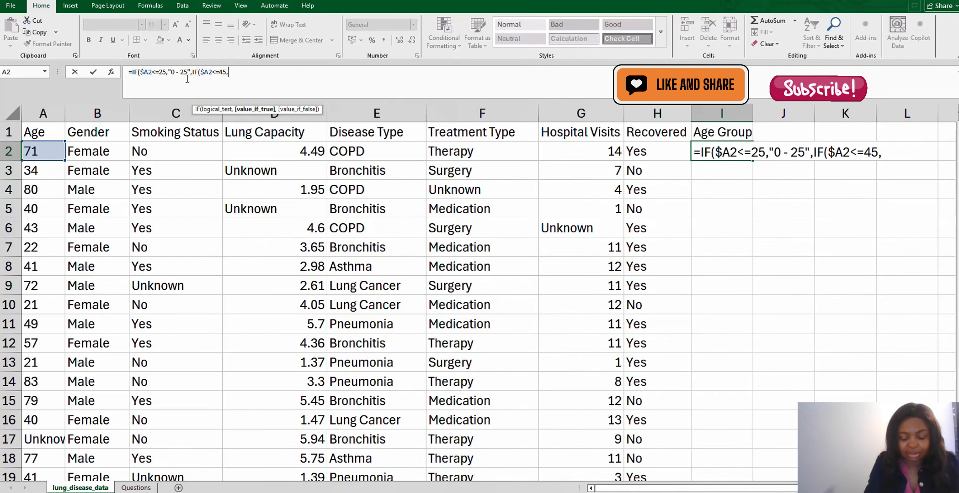
pyautogui.write('"')
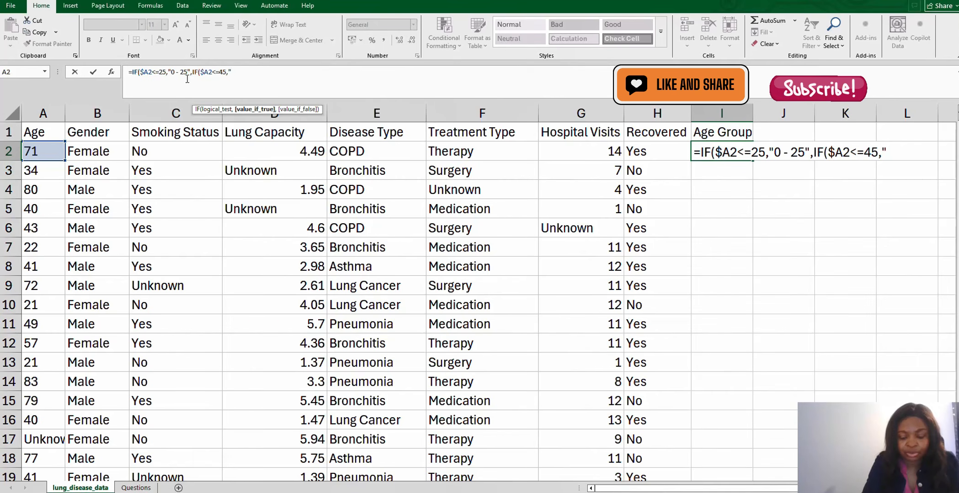
pyautogui.write('26 - ')
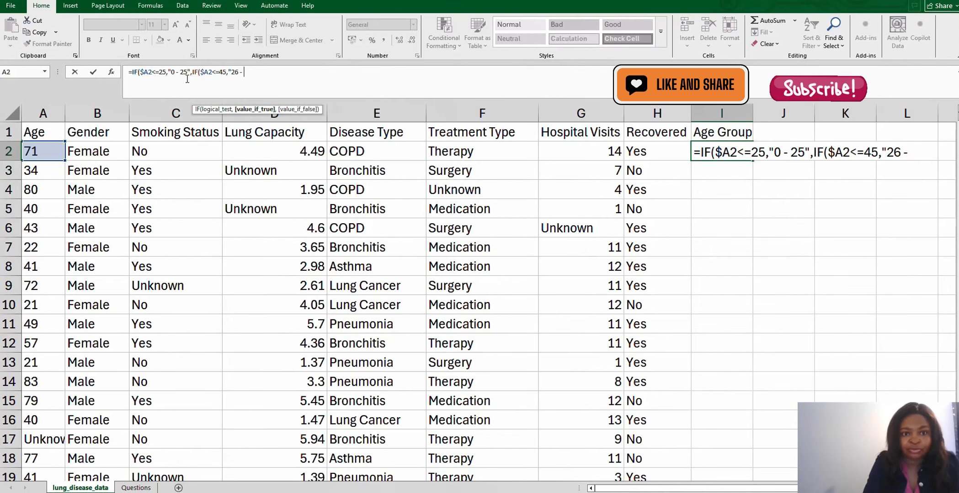
pyautogui.write('45')
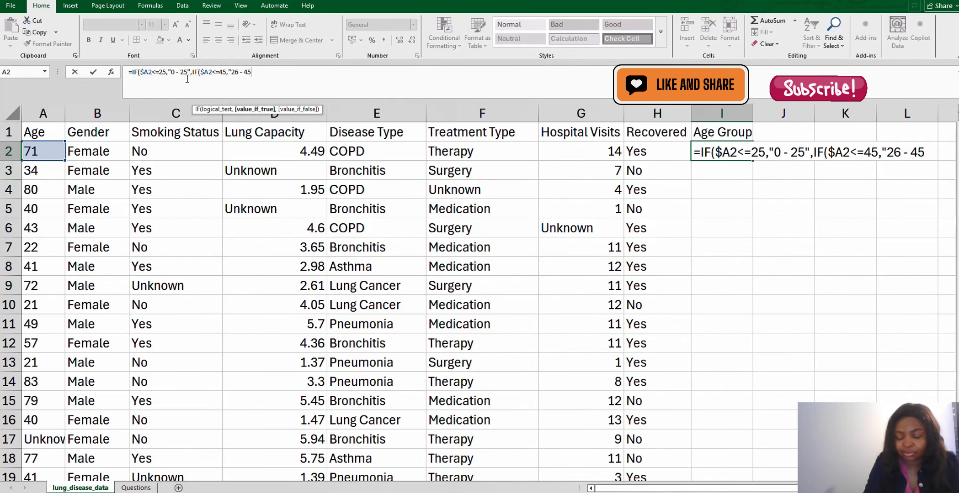
pyautogui.write('",')
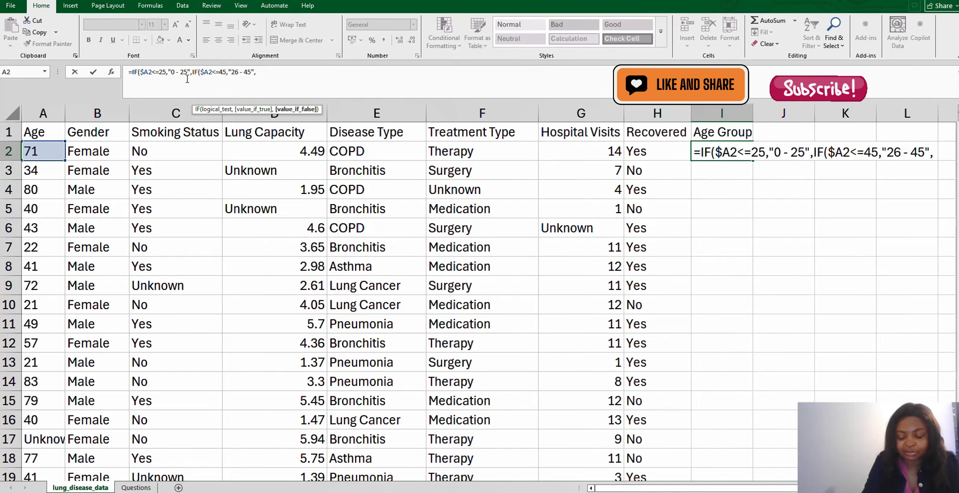
# Step: Nest a third IF as the value-if-false argument, referencing the age with the column locked as $A2
pyautogui.write('if')
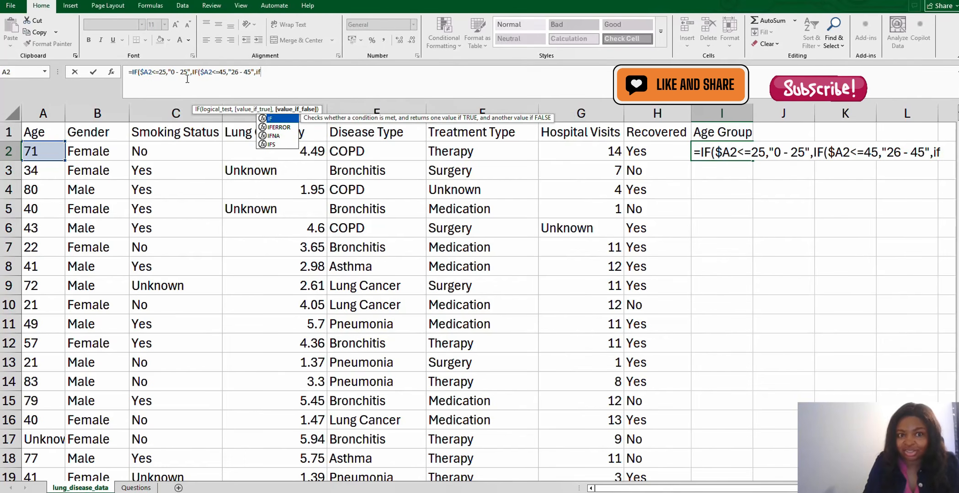
pyautogui.press('Tab')
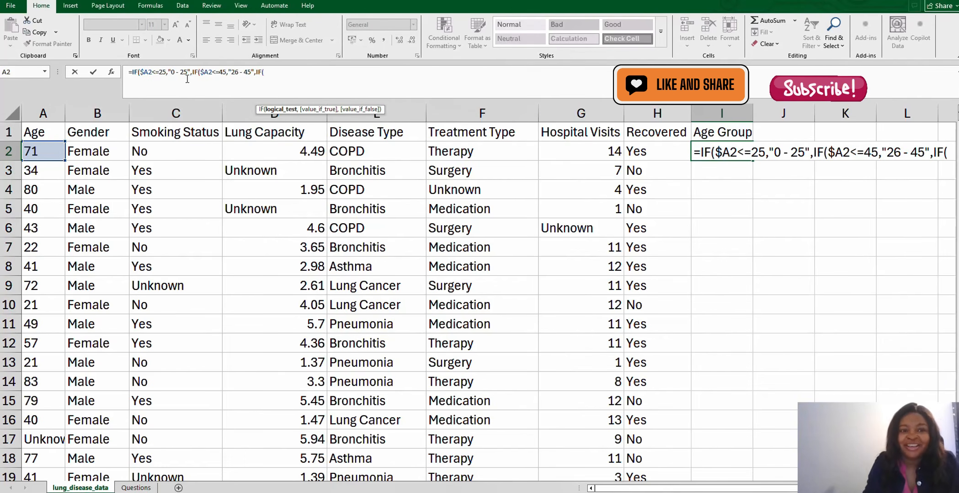
pyautogui.click(46, 154)
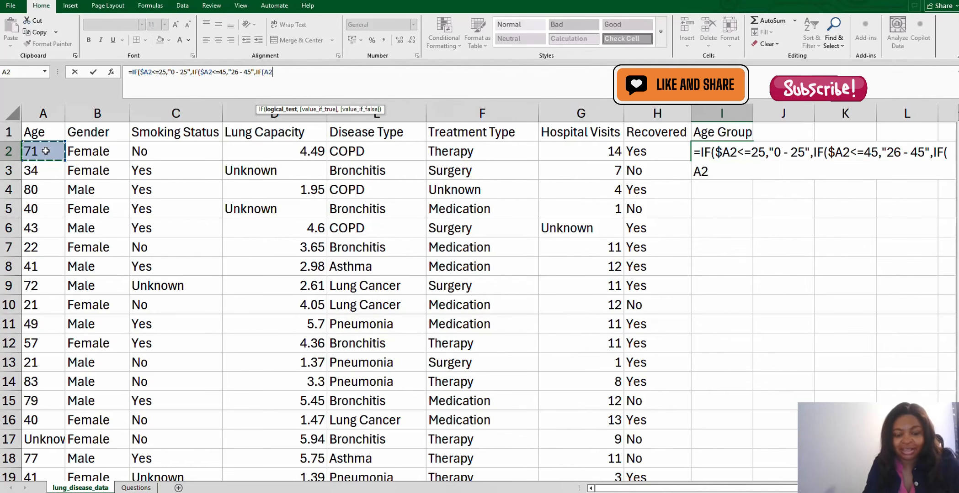
pyautogui.press('F4')
pyautogui.press('F4')
pyautogui.press('F4')
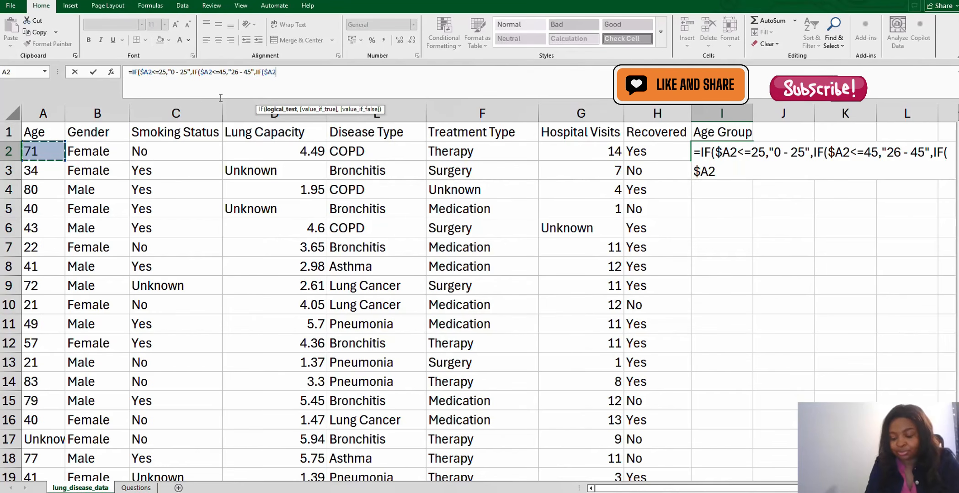
# Step: Complete the third IF condition as $A2<=55 and return "46 - 55" when it is true
pyautogui.write('<=')
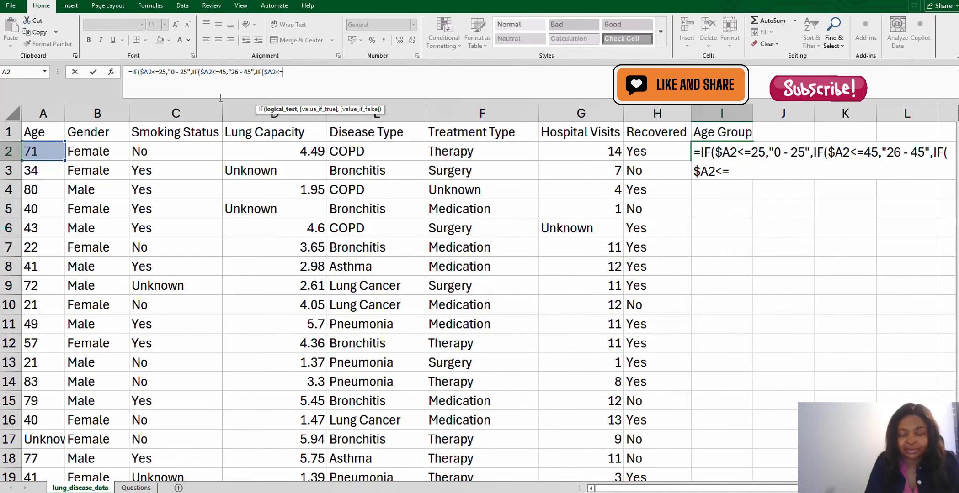
pyautogui.write('55')
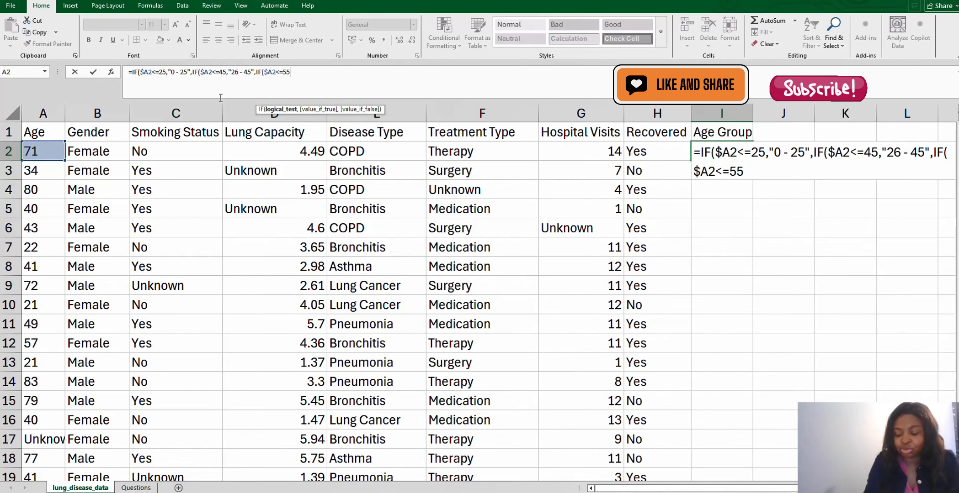
pyautogui.write(',')
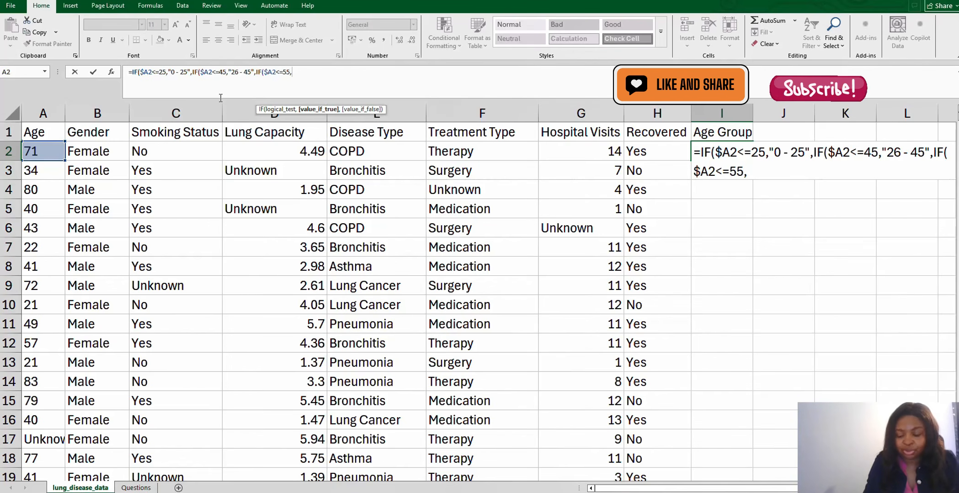
pyautogui.write('"')
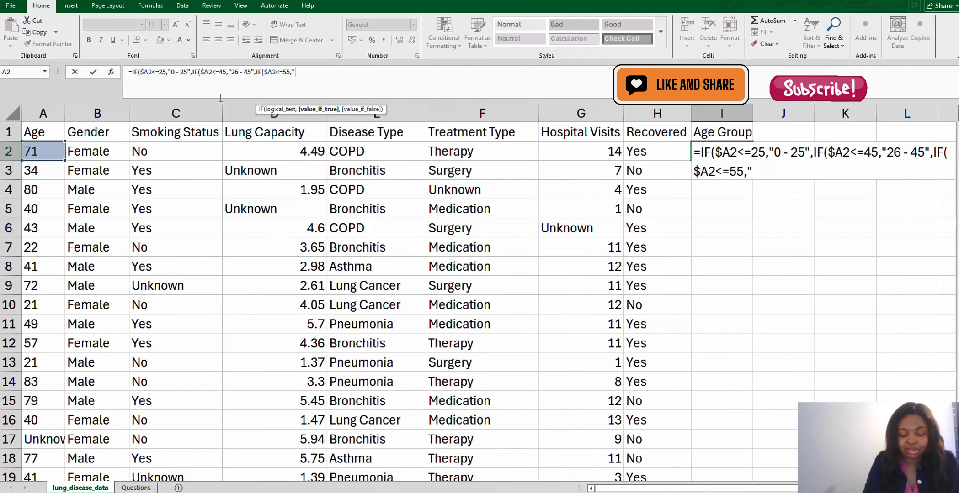
pyautogui.write('4')
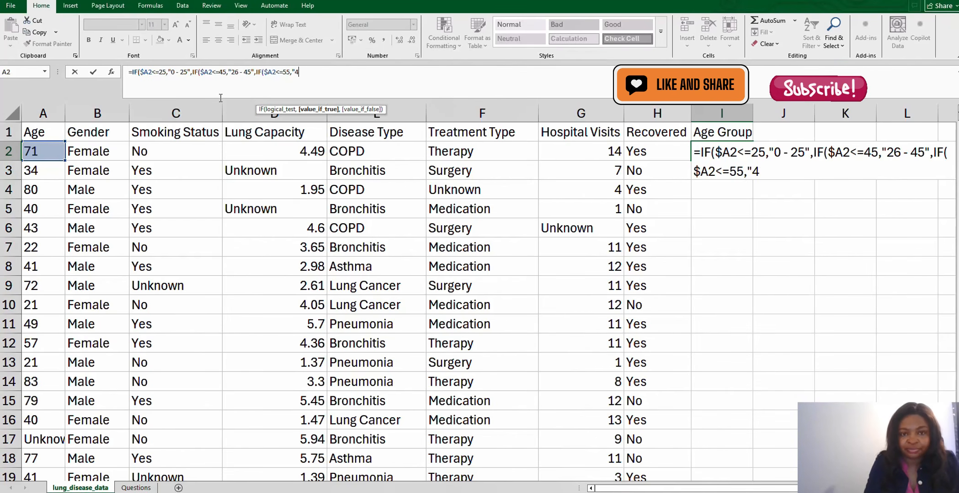
pyautogui.write('6 -')
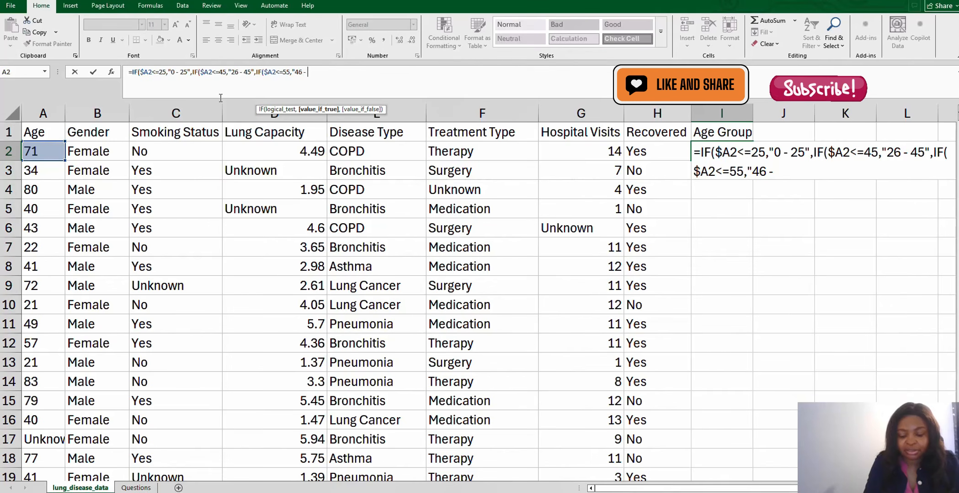
pyautogui.write(' 55')
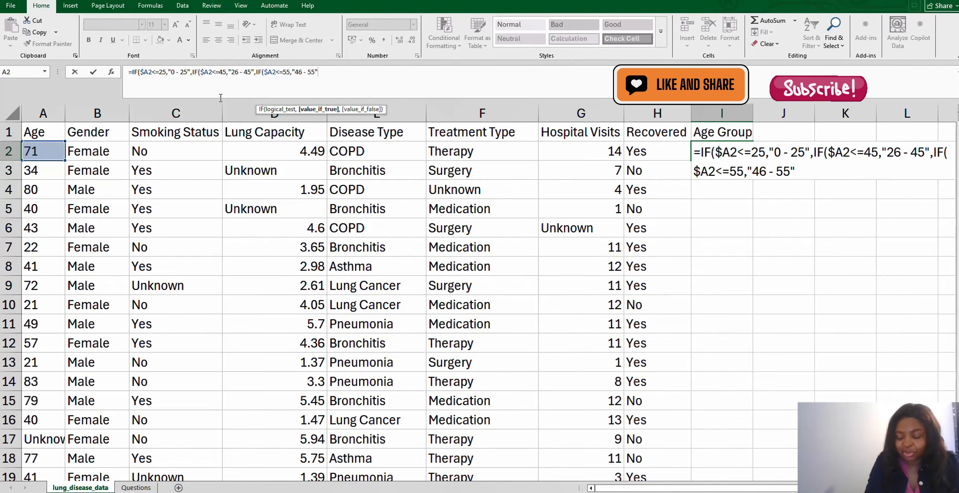
# Step: Nest a fourth IF as the value-if-false argument, referencing the age with the column locked as $A2
pyautogui.write(',if')
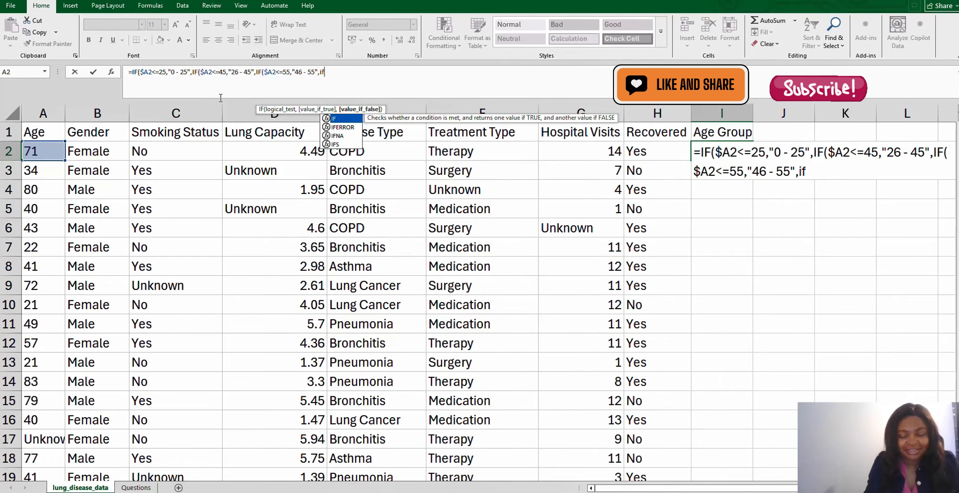
pyautogui.press('Tab')
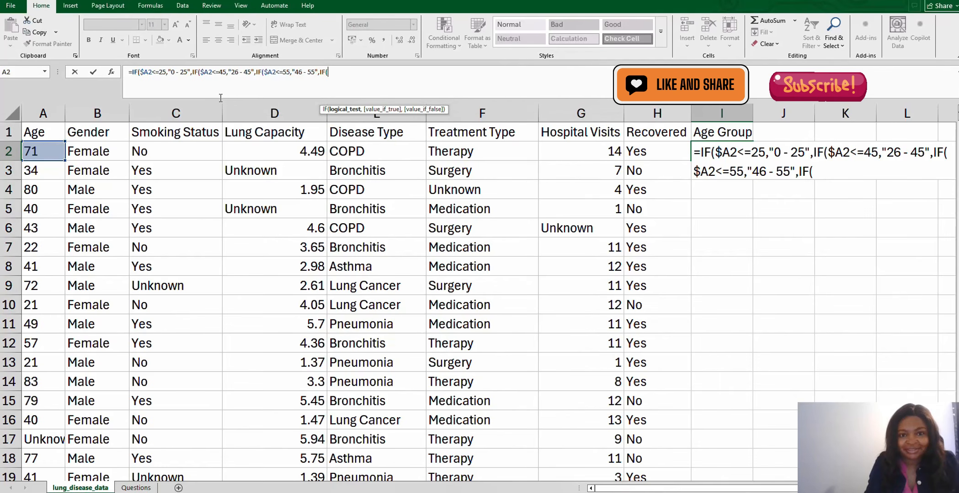
pyautogui.click(33, 152)
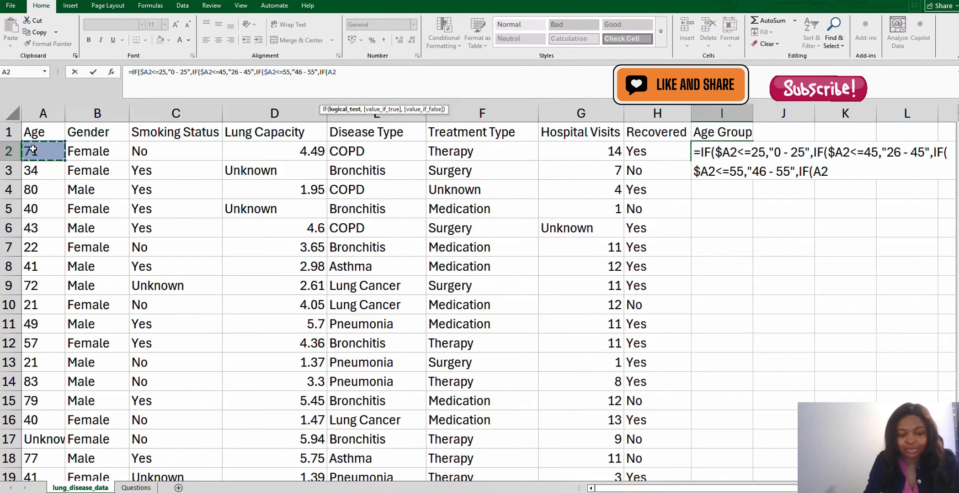
pyautogui.press('F4')
pyautogui.press('F4')
pyautogui.press('F4')
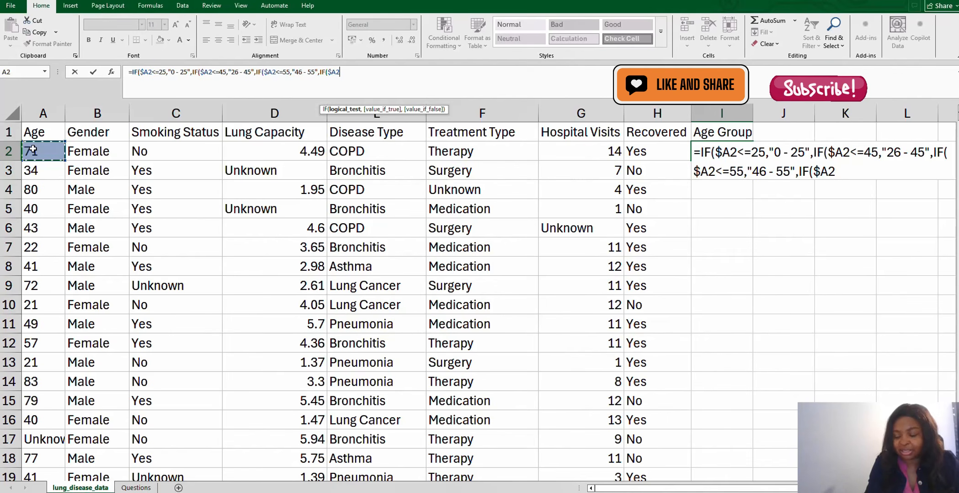
# Step: Complete the fourth IF condition as $A2<=75 and return "56 - 75" when it is true
pyautogui.write('<=')
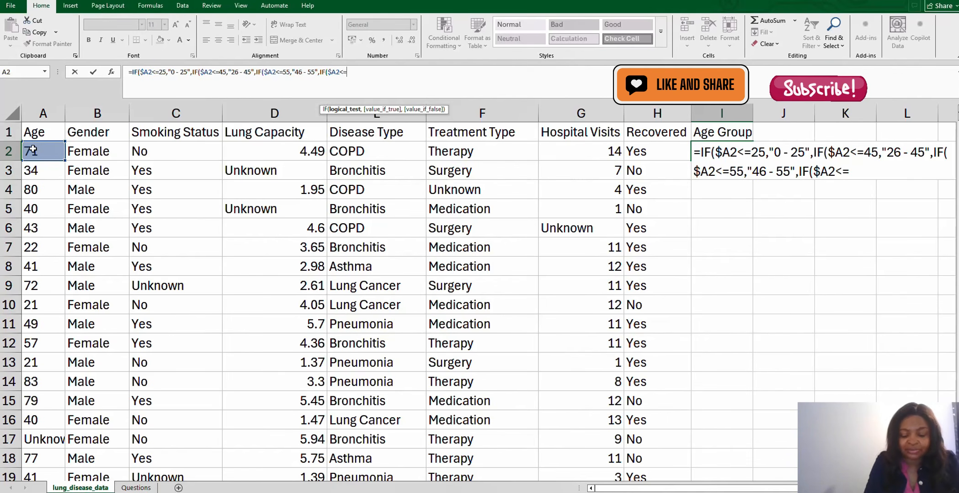
pyautogui.write('75')
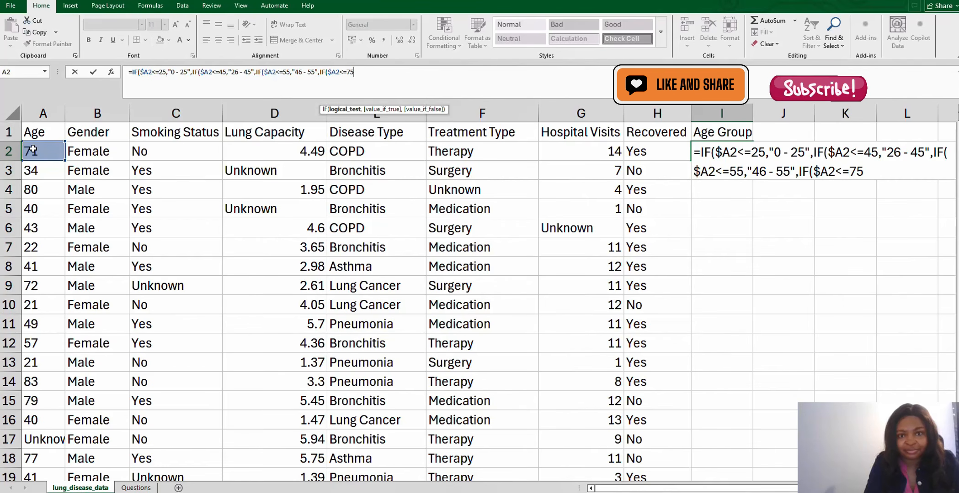
pyautogui.write(',')
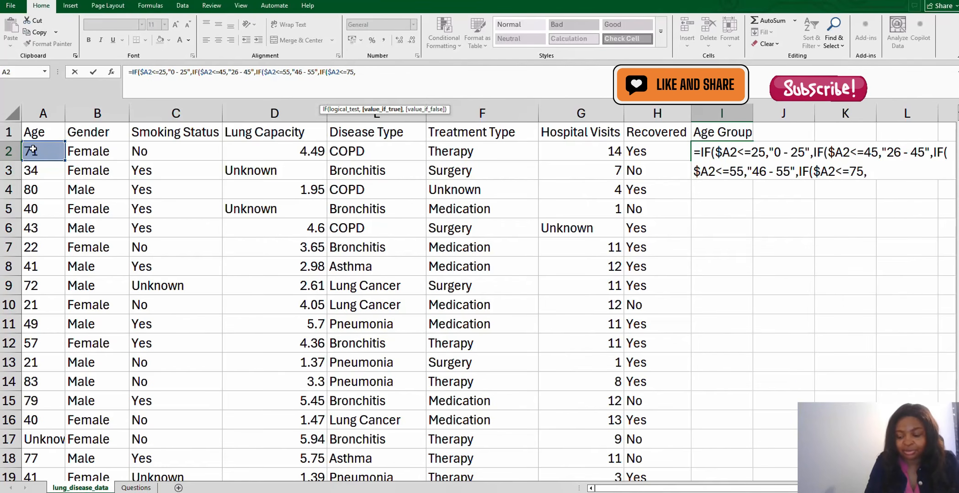
pyautogui.write(' "')
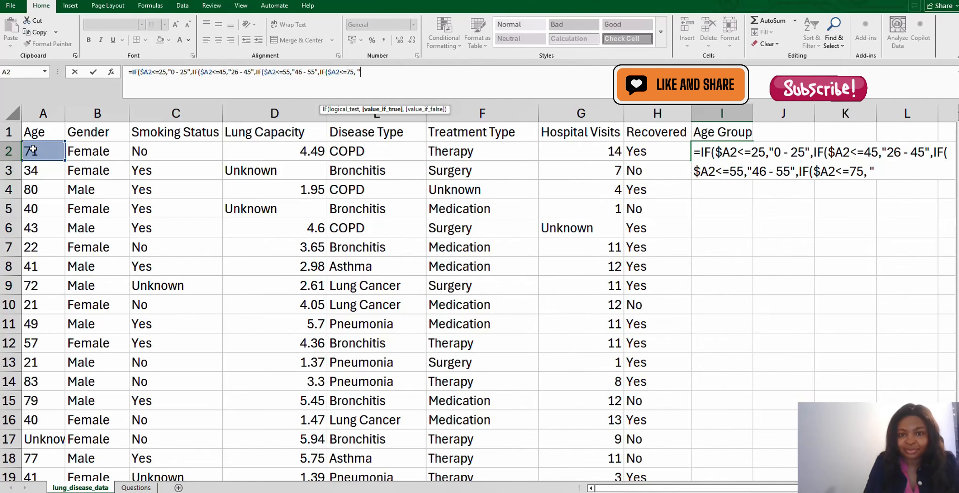
pyautogui.write('"')
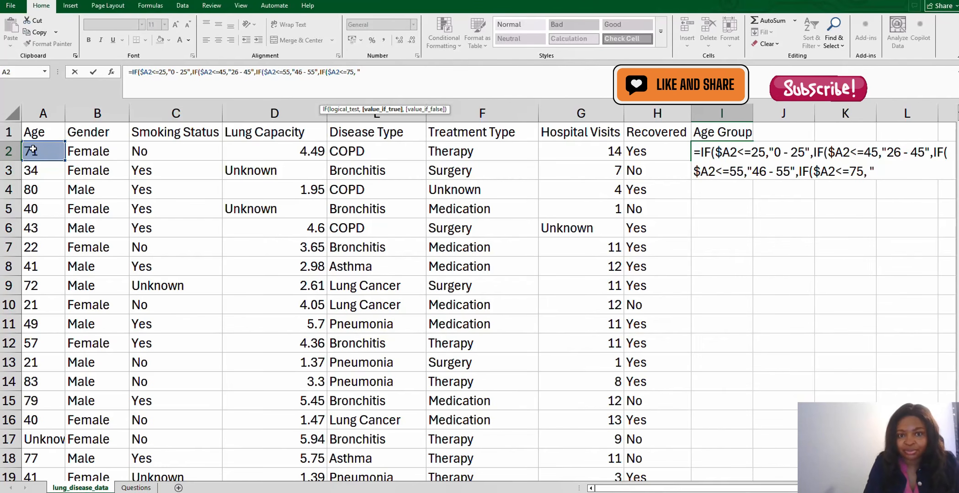
pyautogui.write('5')
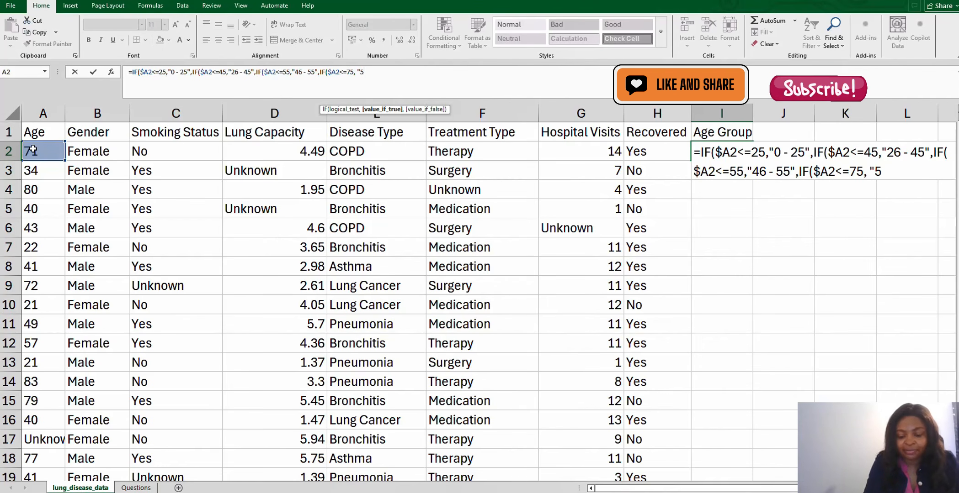
pyautogui.write('6 - 75')
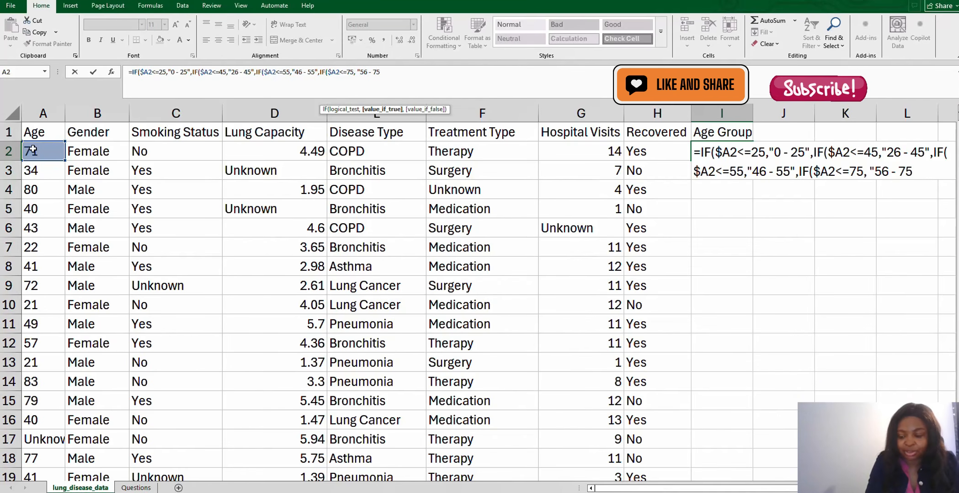
pyautogui.write('"')
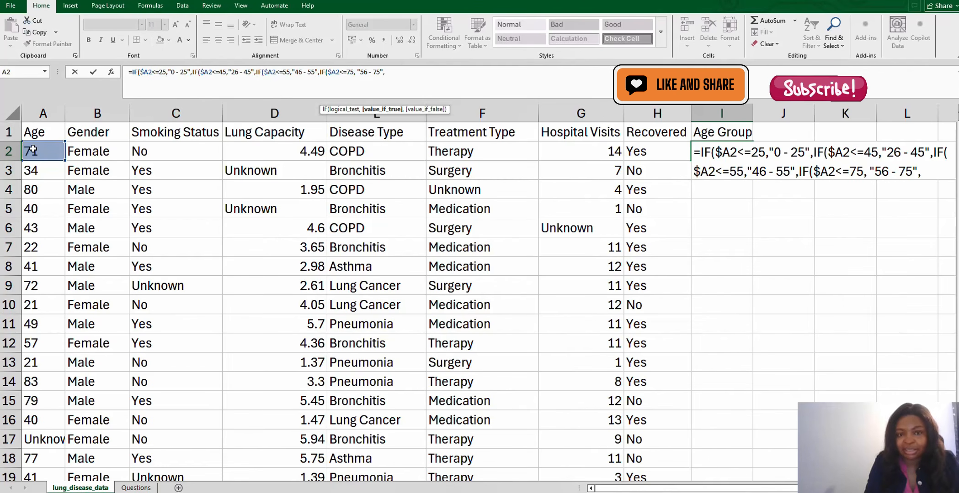
pyautogui.write(',')
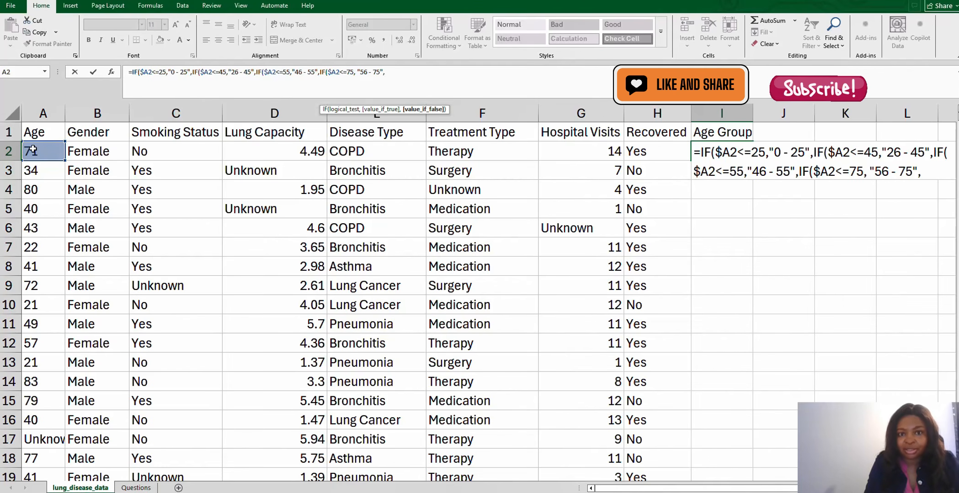
# Step: Nest a fifth IF as the value-if-false argument, referencing the age with the column locked as $A2
pyautogui.write('IF(')
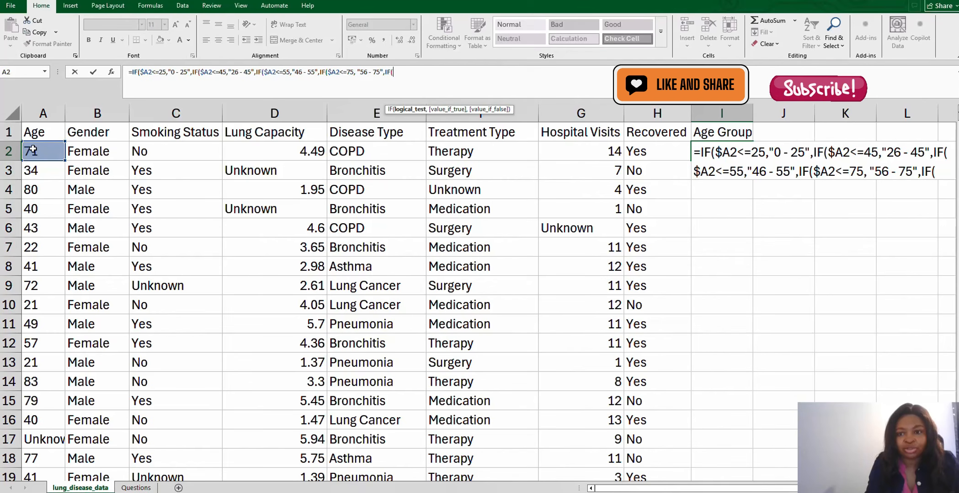
pyautogui.click(39, 152)
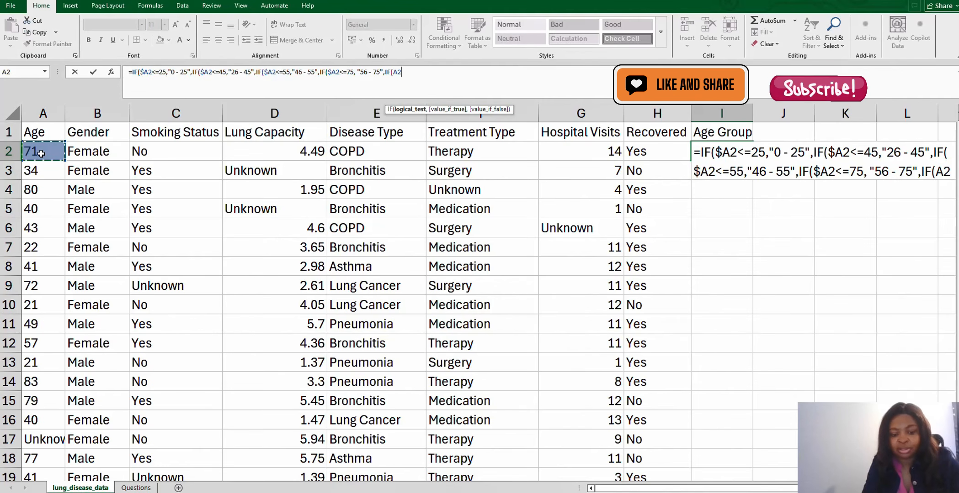
pyautogui.press('F4')
pyautogui.press('F4')
pyautogui.press('F4')
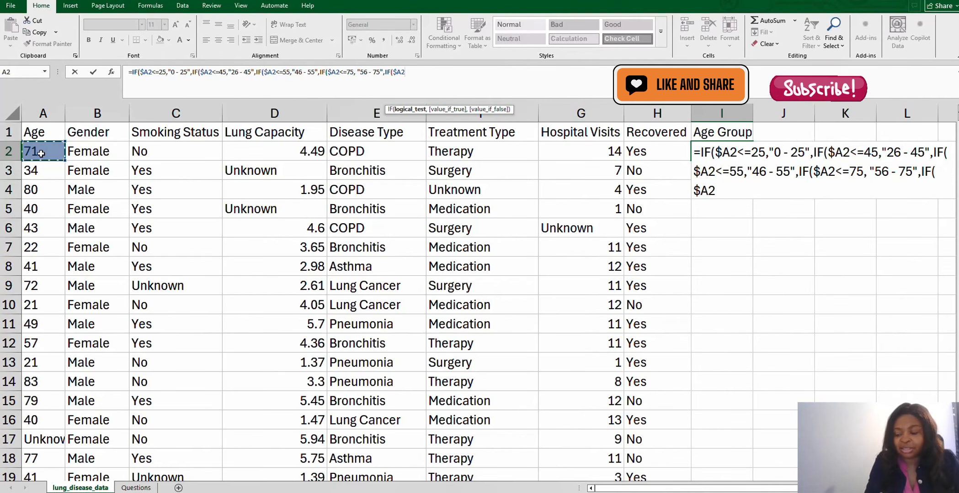
# Step: Complete the fifth IF condition as $A2="Unknown" and return "Unknown" when it is true
pyautogui.write('=')
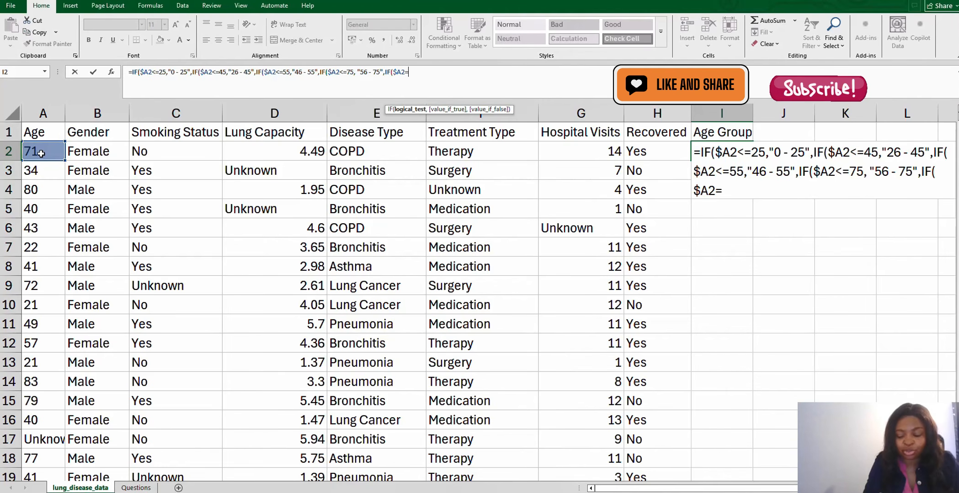
pyautogui.write('"')
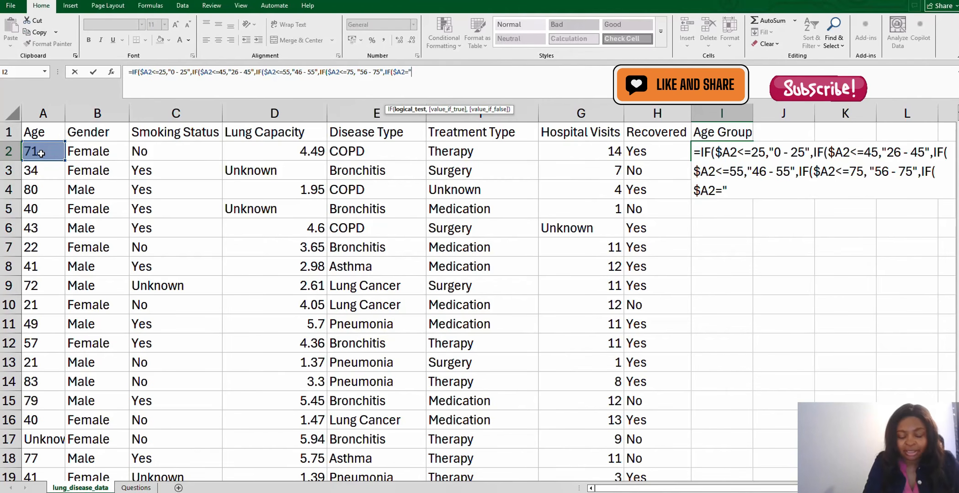
pyautogui.write('Un')
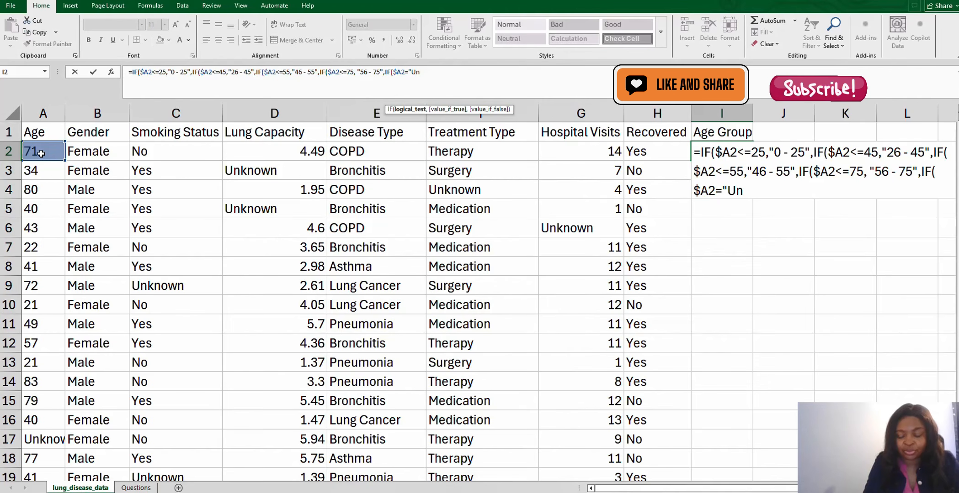
pyautogui.write('known')
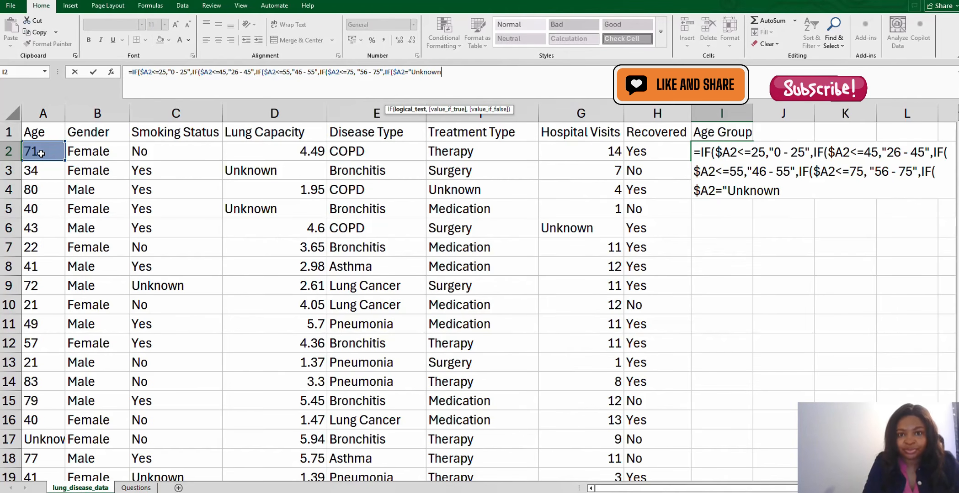
pyautogui.write('"')
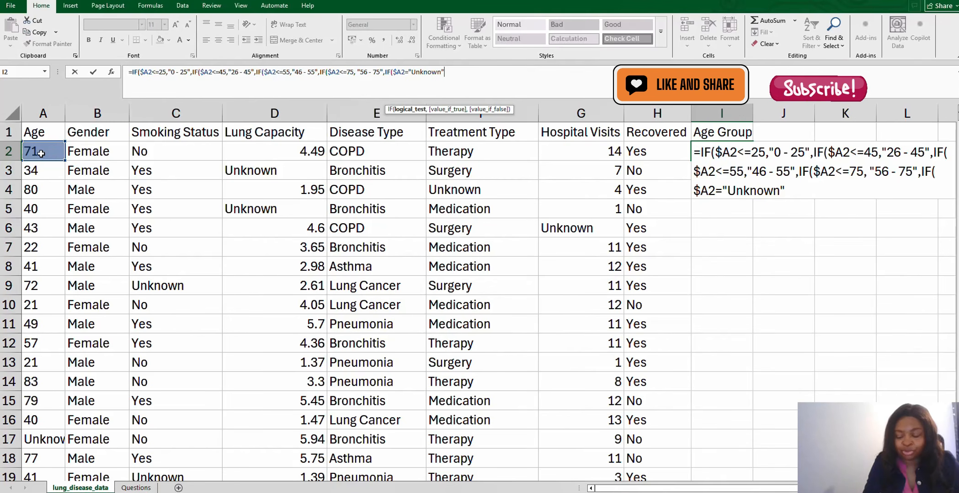
pyautogui.write(',')
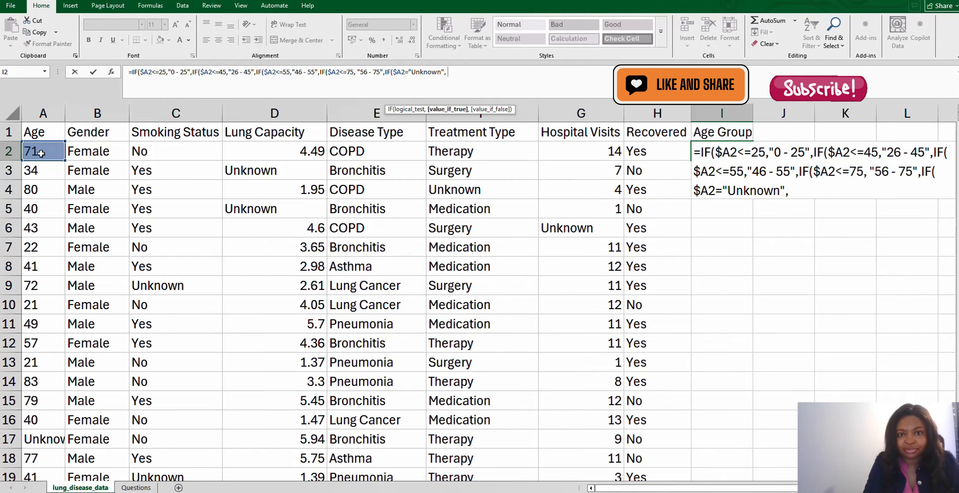
pyautogui.write(' "Unknown')
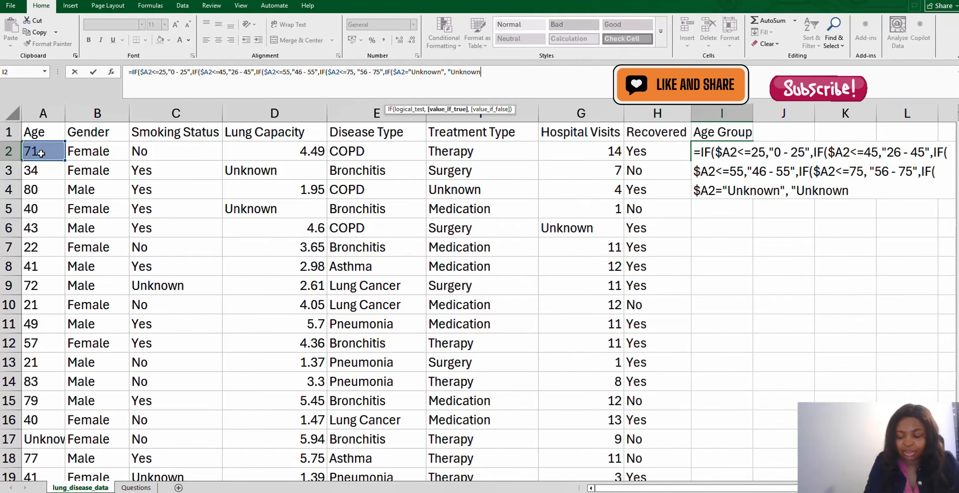
pyautogui.write('"')
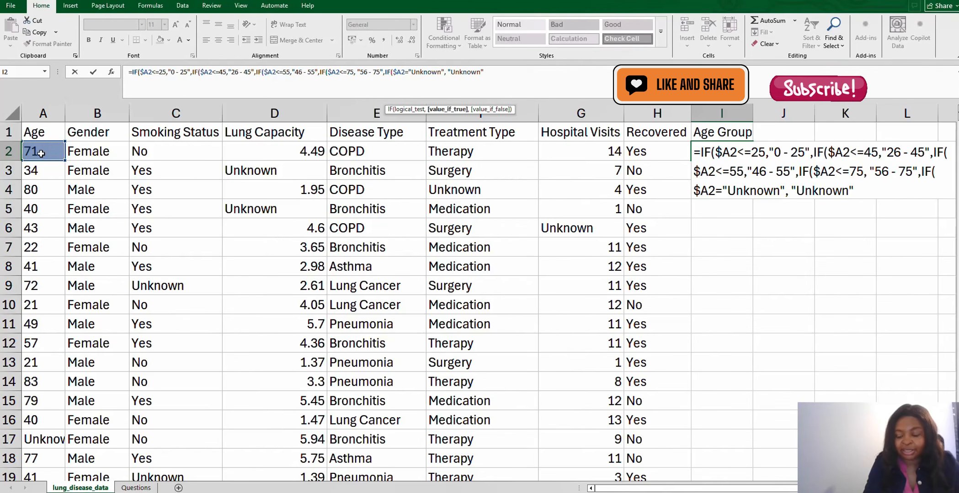
# Step: Return "76 - Above" as the final value-if-false, close all five IF functions and enter the formula in I2
pyautogui.write(',')
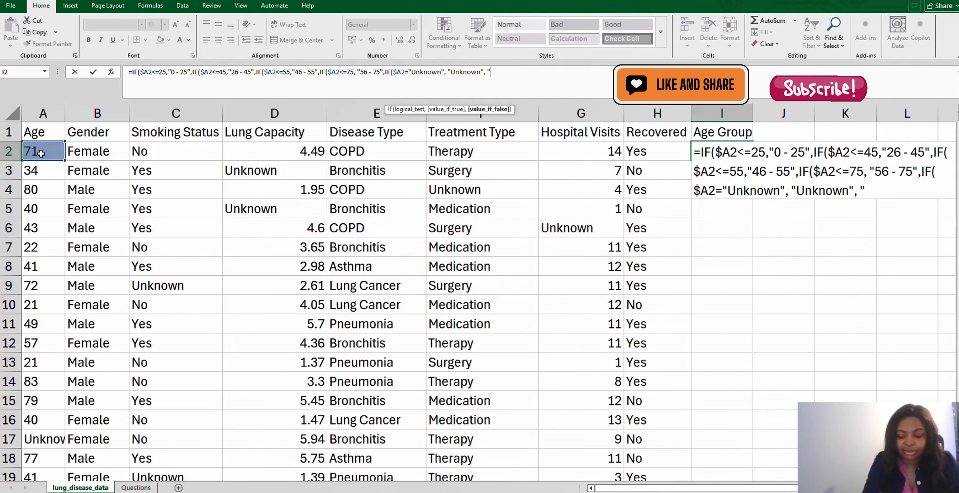
pyautogui.write('"76')
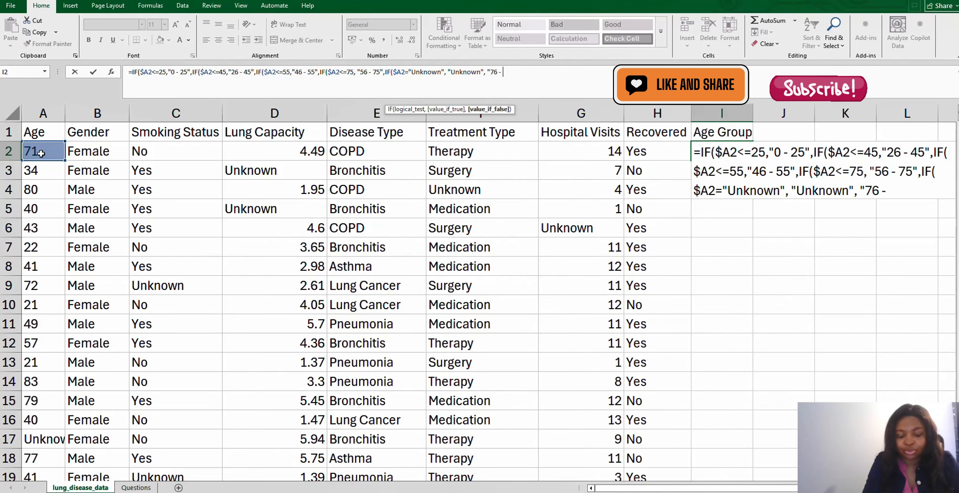
pyautogui.write(' - Abov')
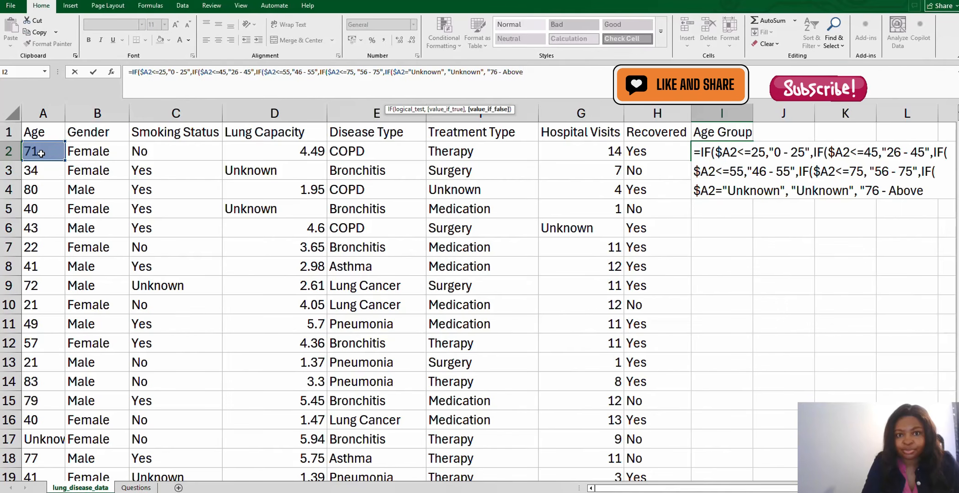
pyautogui.write('e')
pyautogui.click(521, 75)
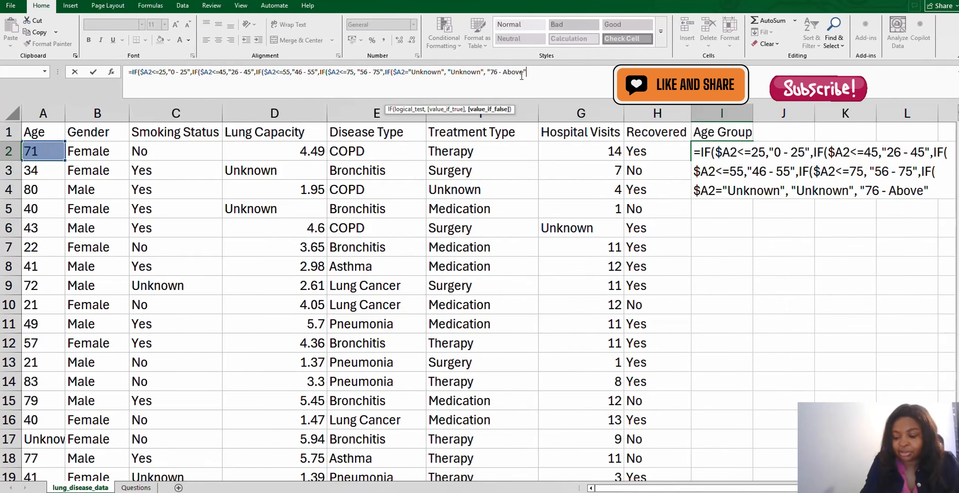
pyautogui.write('")')
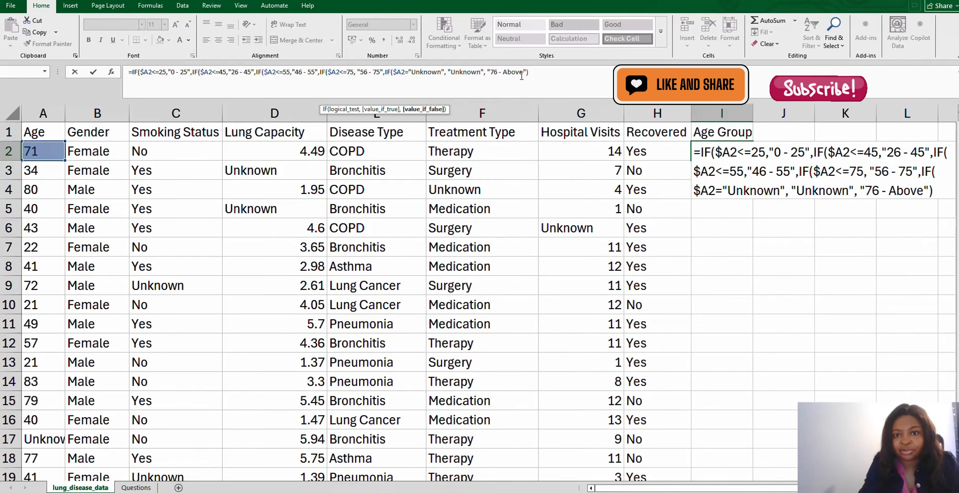
pyautogui.write(')))')
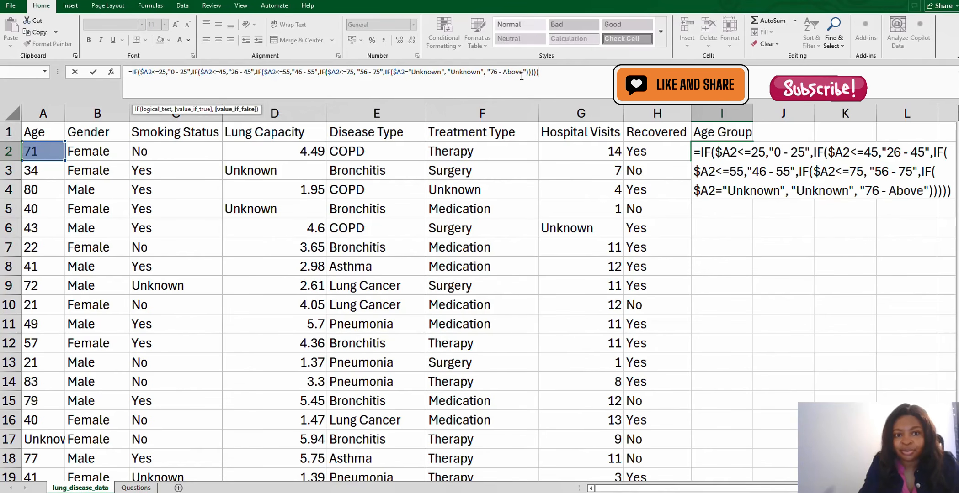
pyautogui.write(')')
pyautogui.press('Return')
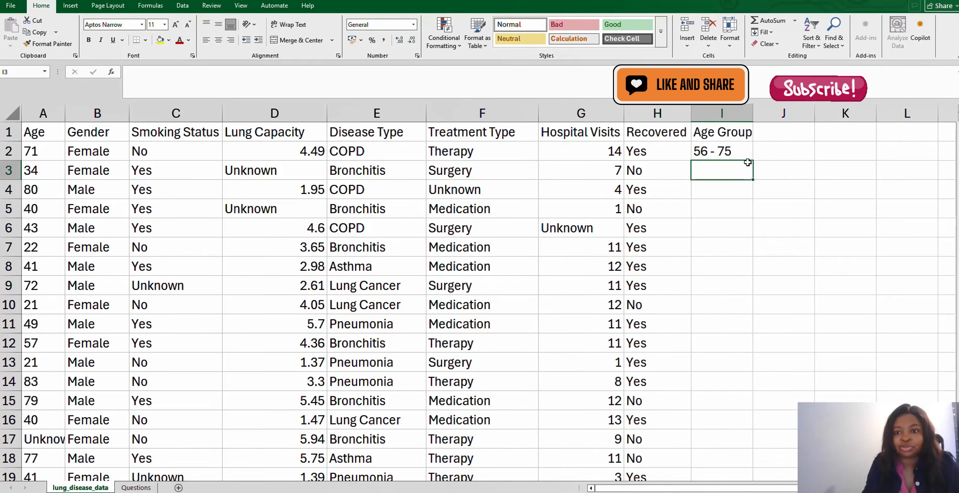
# Step: Fill the Age Group formula from I2 down the whole column and check the results in rows 17, 16 and 10
pyautogui.click(725, 154)
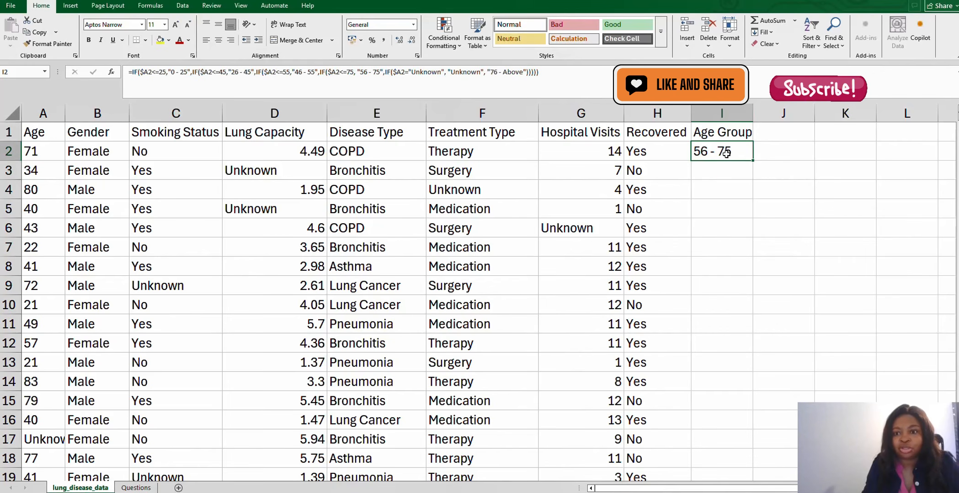
pyautogui.doubleClick(752, 161)
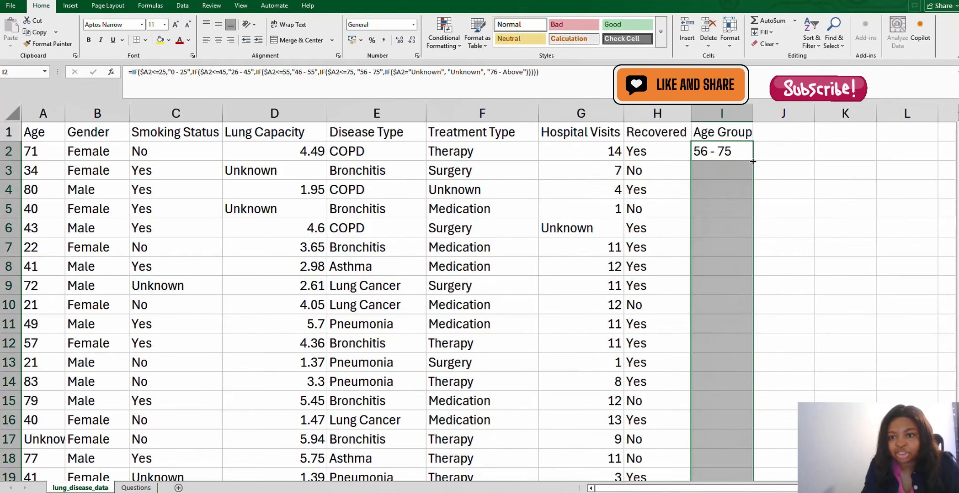
pyautogui.click(9, 439)
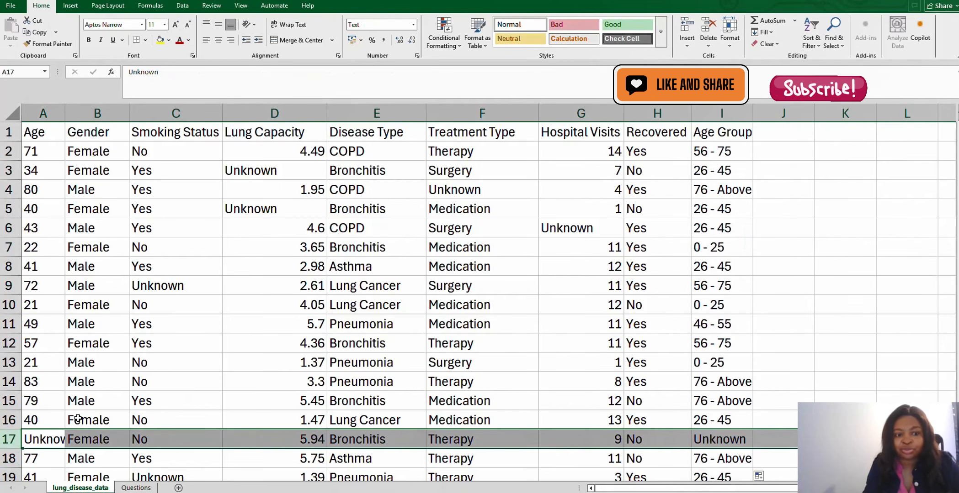
pyautogui.click(5, 420)
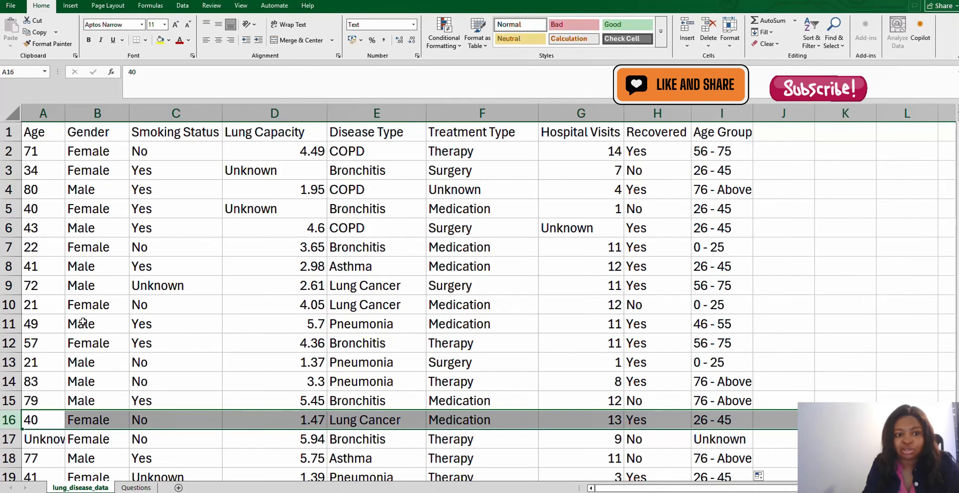
pyautogui.click(11, 307)
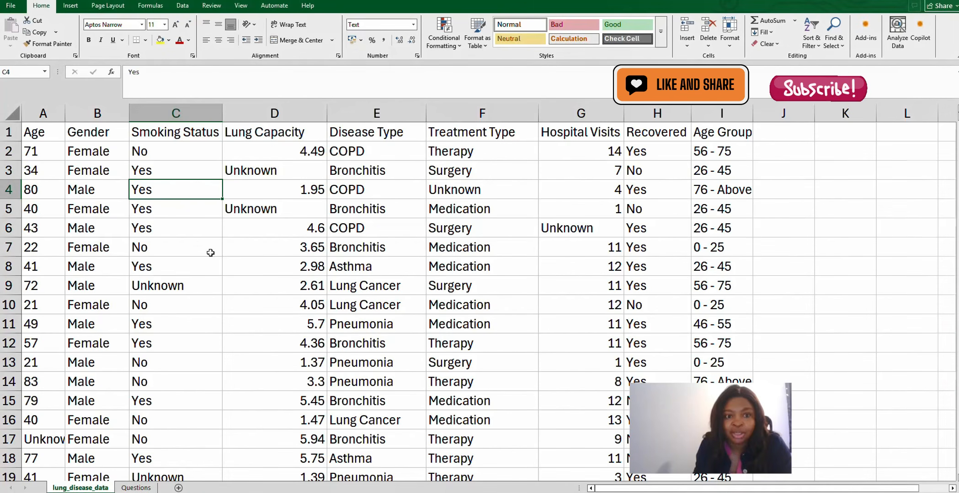
# Step: Insert a PivotTable based on the whole lung_disease_data range, including Age Group, in a new worksheet
pyautogui.click(88, 209)
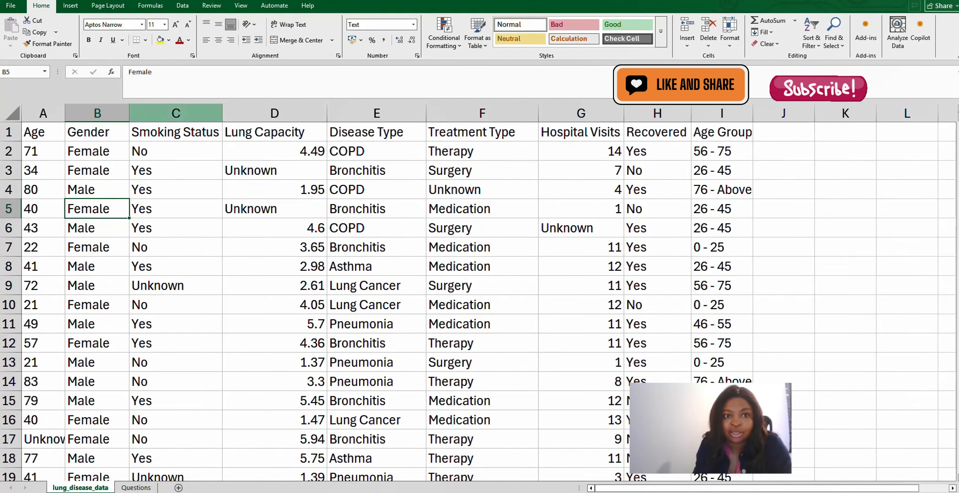
pyautogui.click(71, 6)
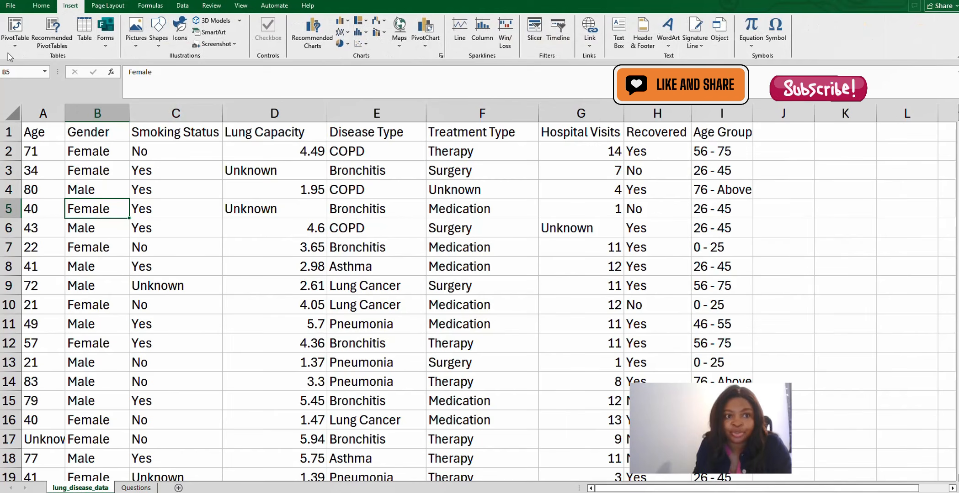
pyautogui.click(14, 27)
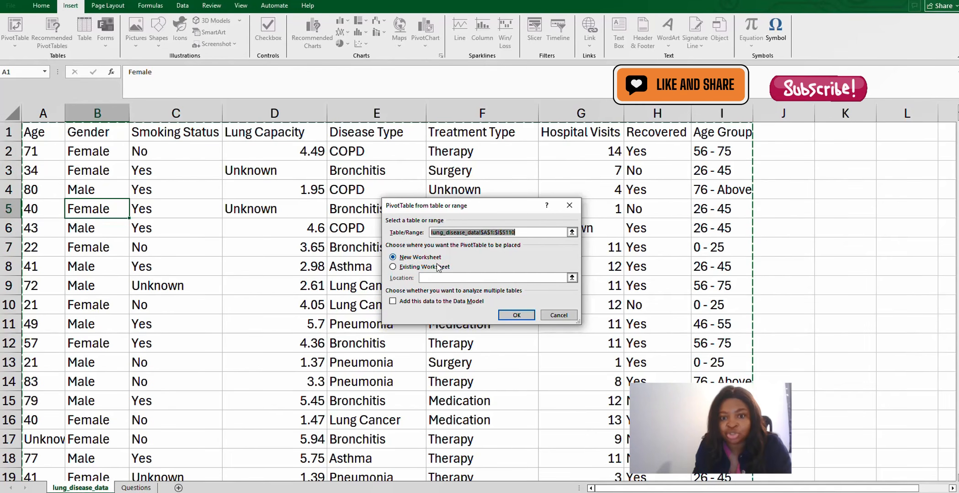
pyautogui.click(517, 316)
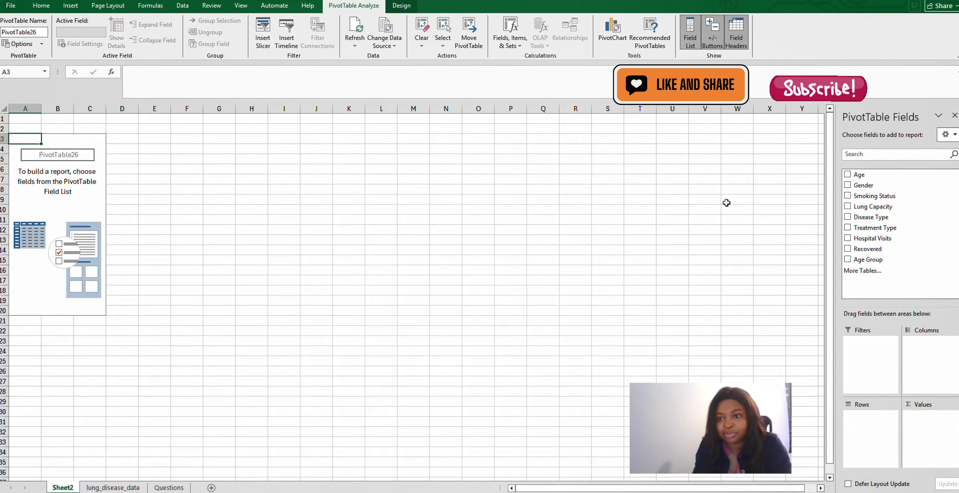
# Step: Consult the Questions sheet, and build the PivotTable on Sheet2 with Disease Type as rows and its count as values
pyautogui.click(165, 488)
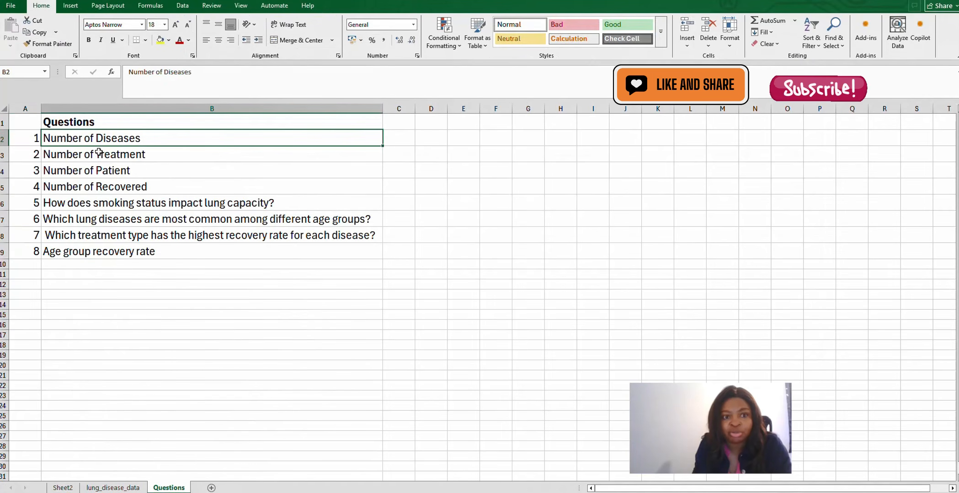
pyautogui.click(63, 488)
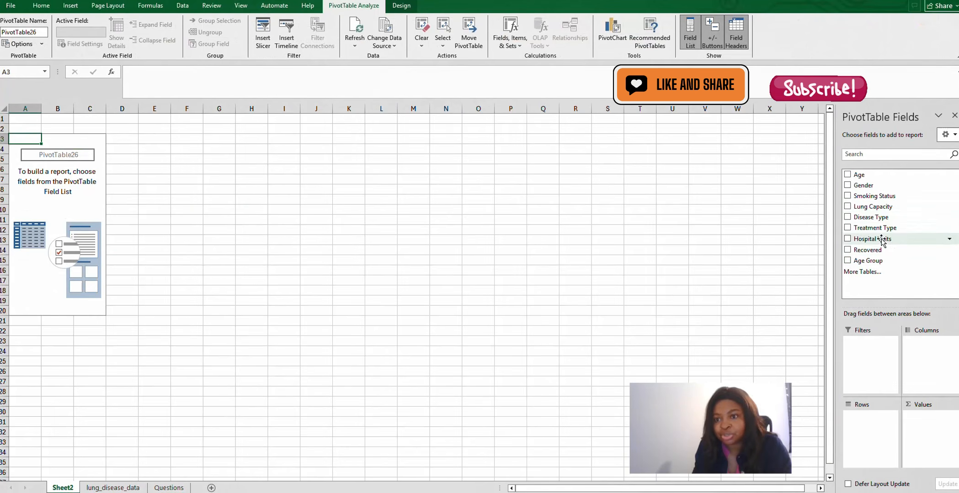
pyautogui.moveTo(869, 224); pyautogui.dragTo(876, 428)
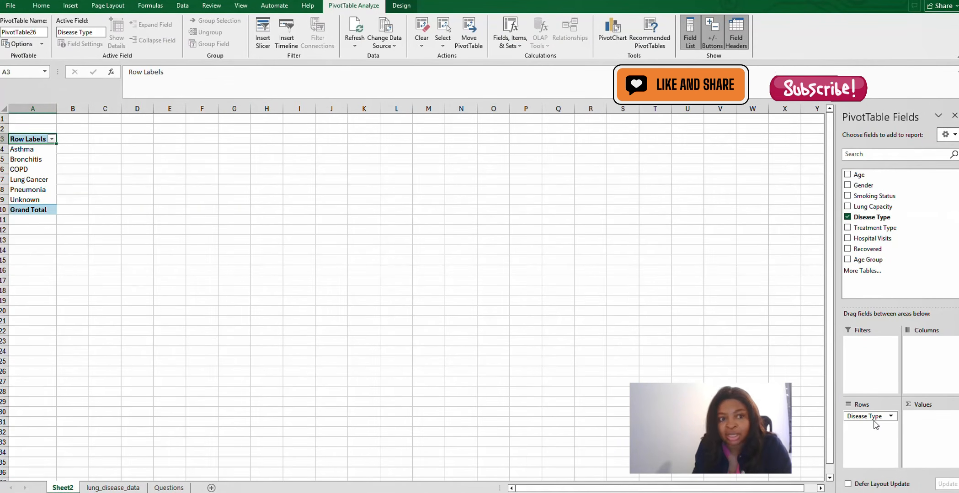
pyautogui.moveTo(870, 218); pyautogui.dragTo(928, 428)
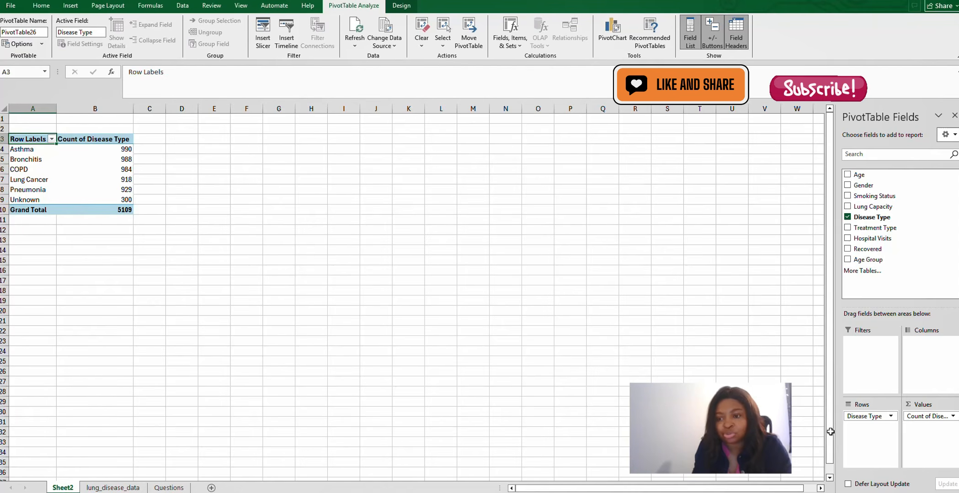
# Step: Check which summary calculations the value settings offer for Count of Disease Type, and leave them without changing anything
pyautogui.click(953, 417)
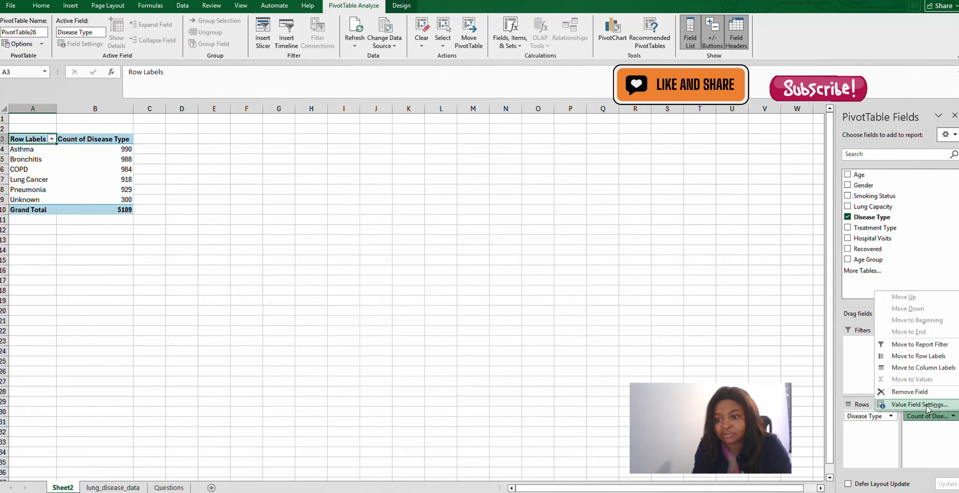
pyautogui.click(926, 406)
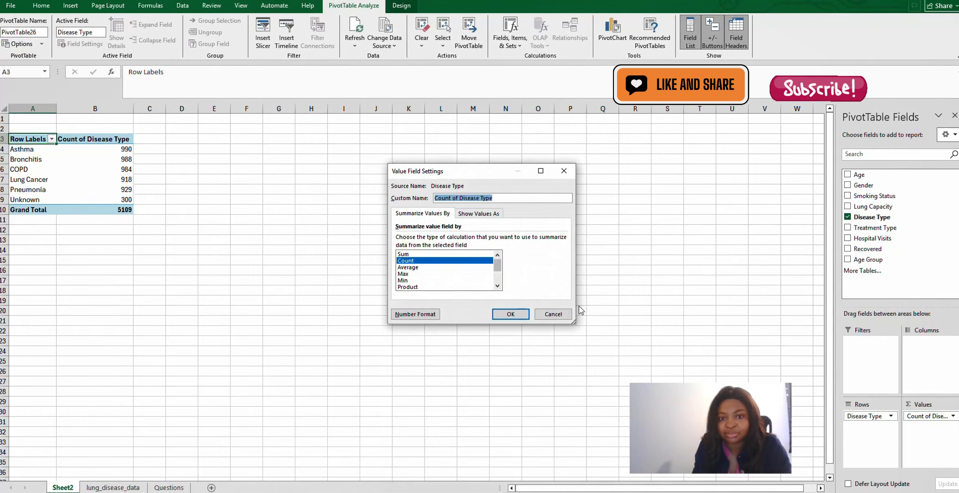
pyautogui.moveTo(498, 269)
pyautogui.mouseDown()
pyautogui.moveTo(500, 295)
pyautogui.moveTo(496, 262)
pyautogui.mouseUp()
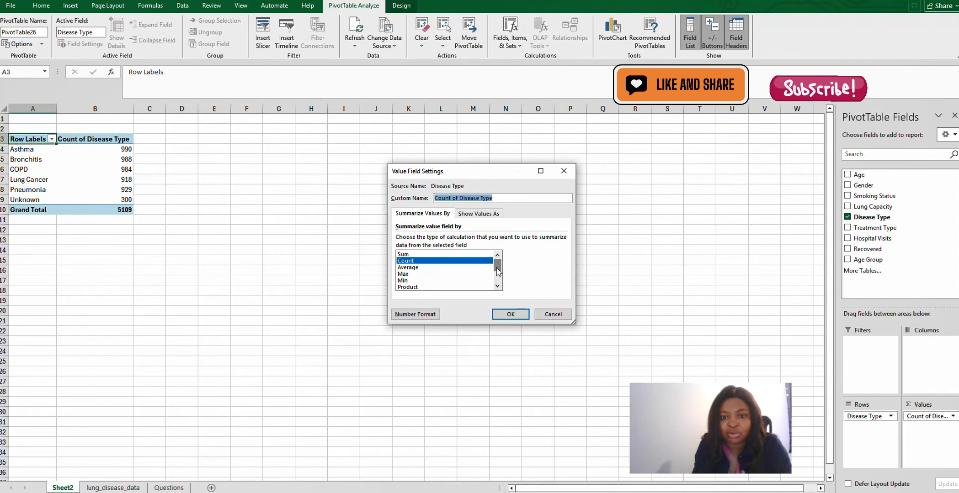
pyautogui.moveTo(497, 266); pyautogui.dragTo(498, 298)
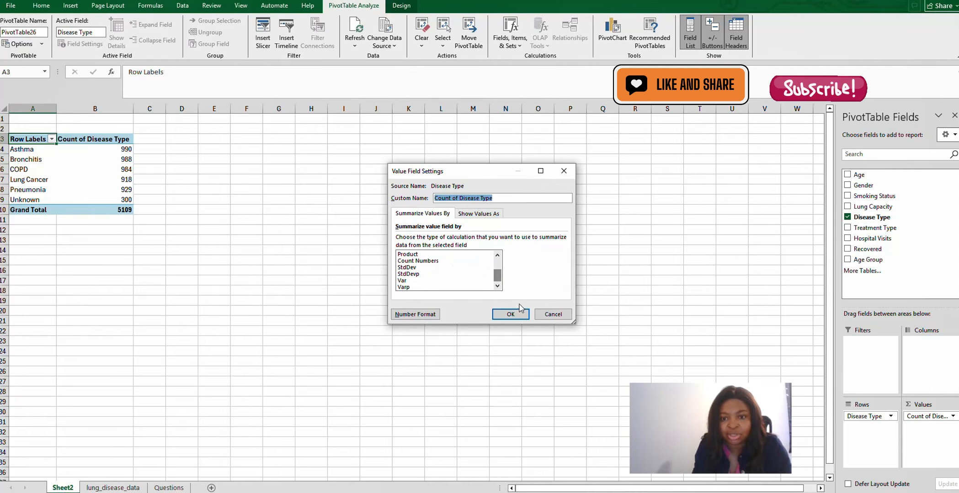
pyautogui.click(553, 315)
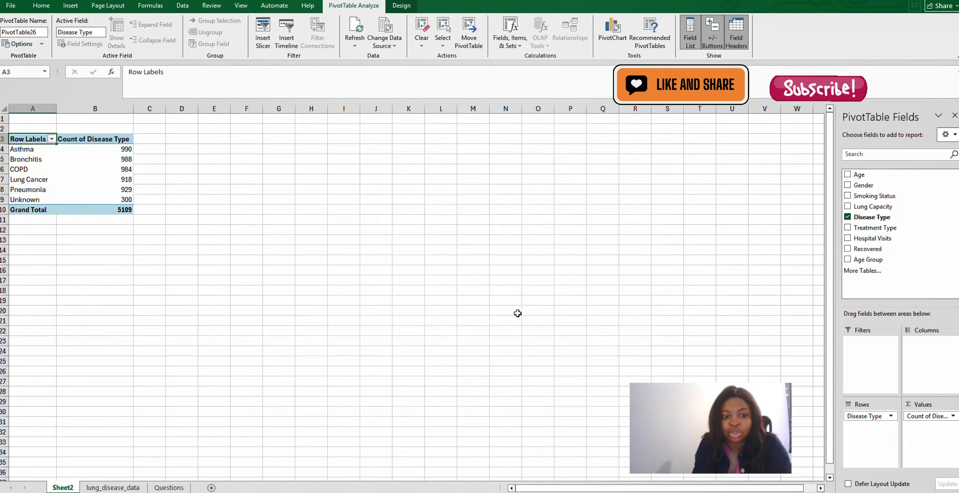
# Step: Insert a second PivotTable from the lung_disease_data range at Sheet2 cell A13, adding the data to the Data Model
pyautogui.click(112, 488)
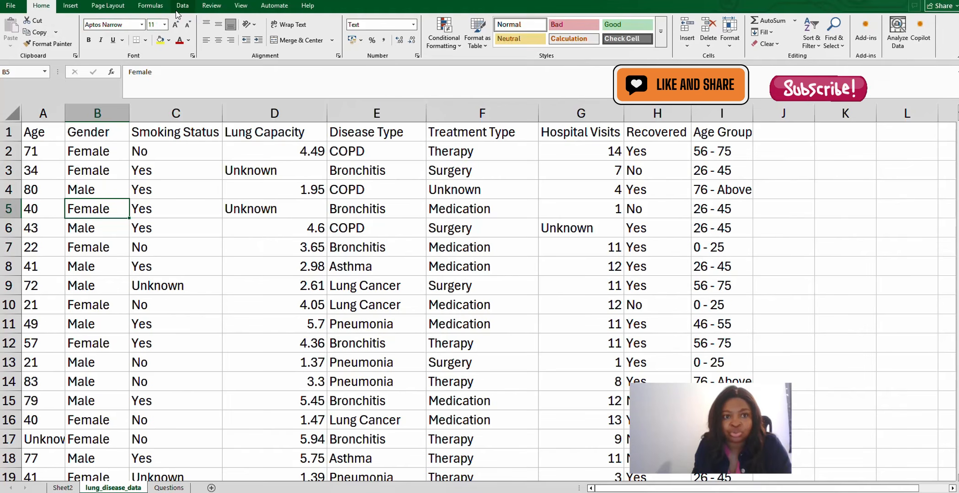
pyautogui.click(71, 10)
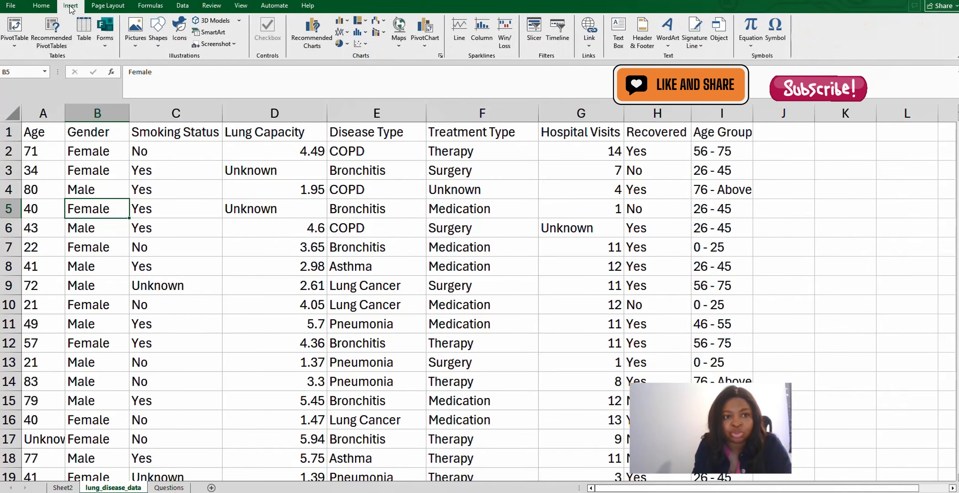
pyautogui.click(10, 29)
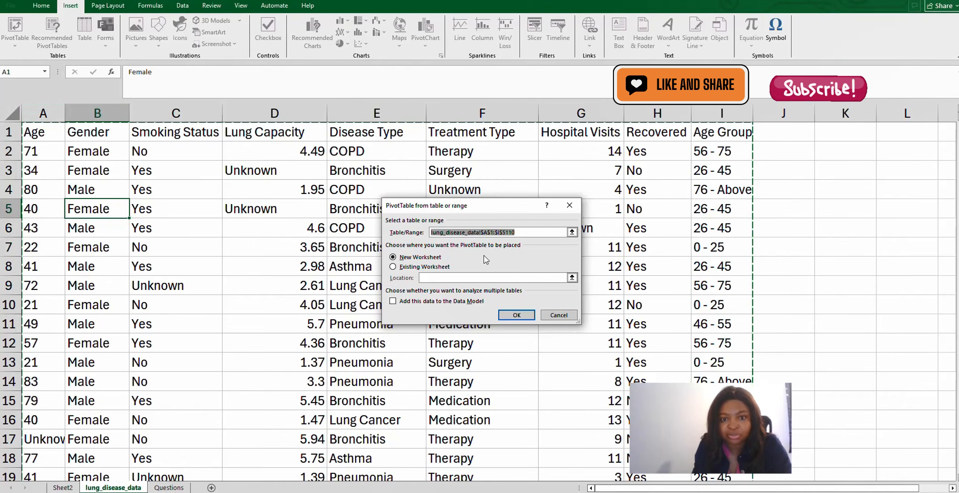
pyautogui.click(393, 267)
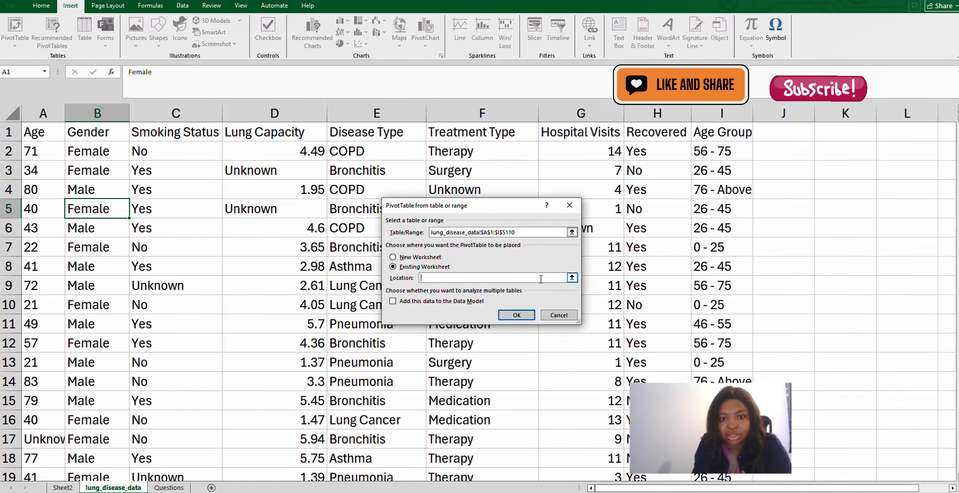
pyautogui.click(572, 278)
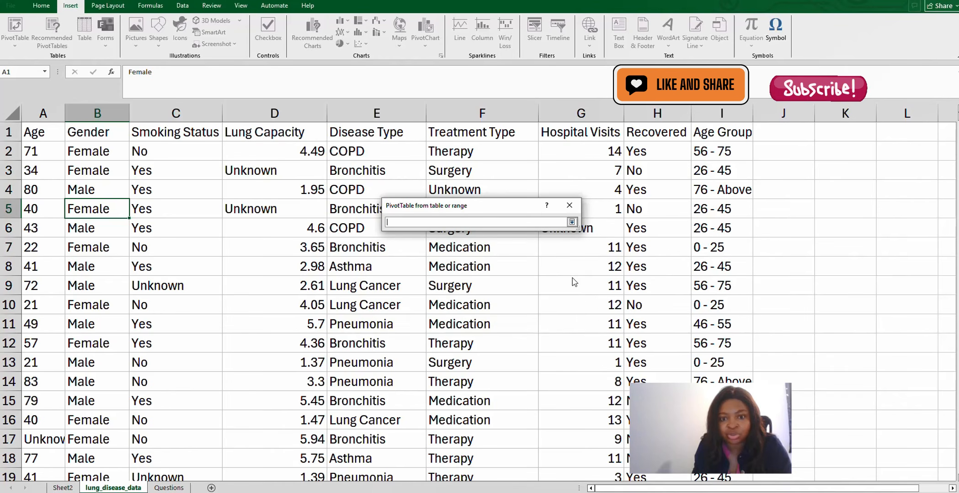
pyautogui.click(63, 488)
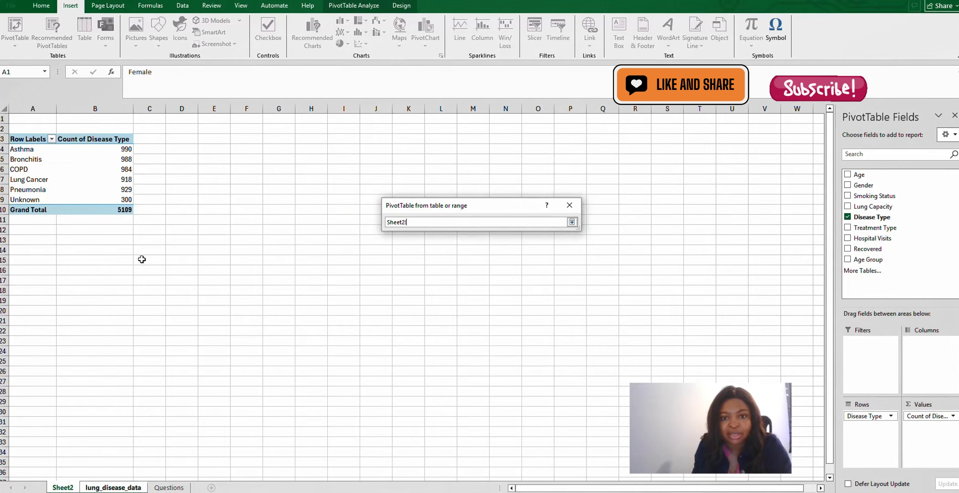
pyautogui.click(20, 241)
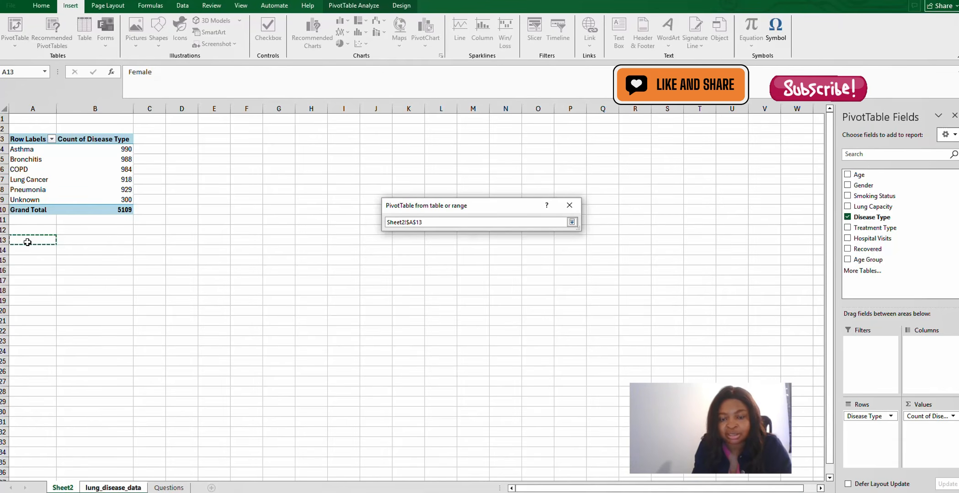
pyautogui.press('Return')
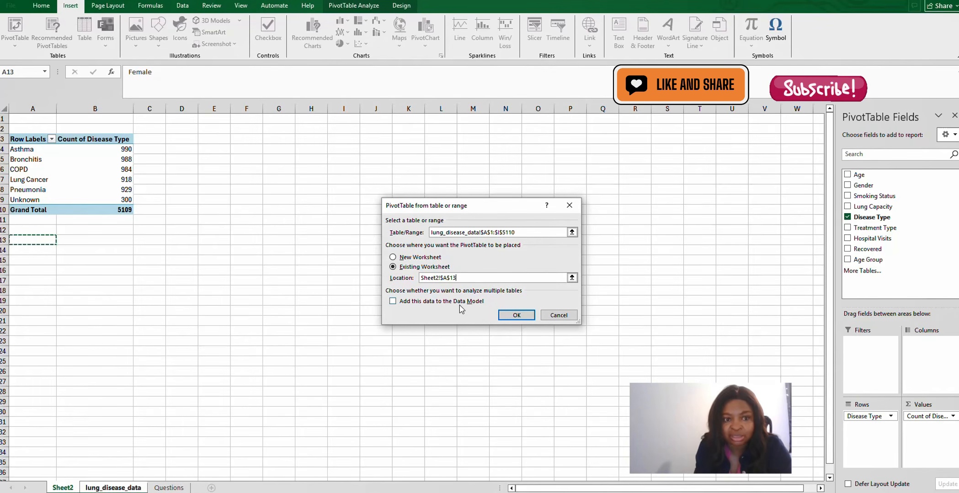
pyautogui.click(392, 302)
pyautogui.click(515, 317)
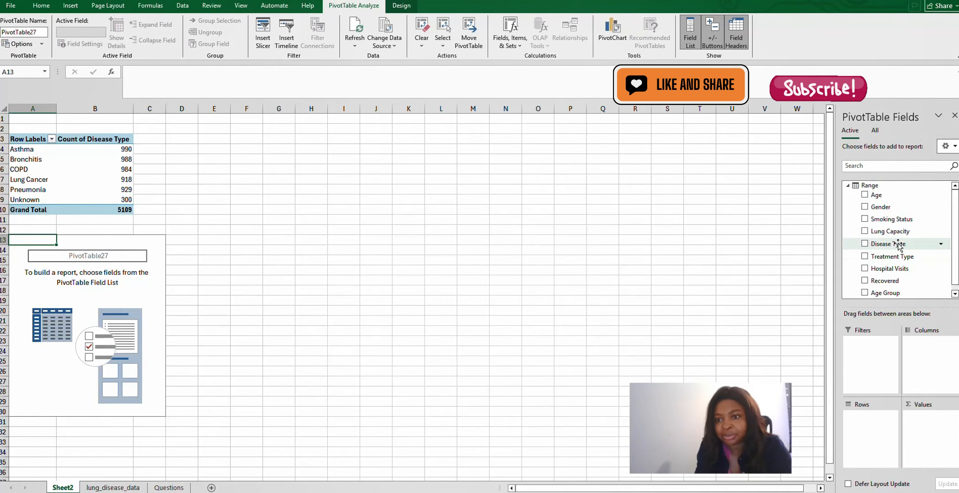
# Step: Set Disease Type as both rows and values of the new PivotTable, and summarize the values by Distinct Count
pyautogui.moveTo(897, 243); pyautogui.dragTo(877, 441)
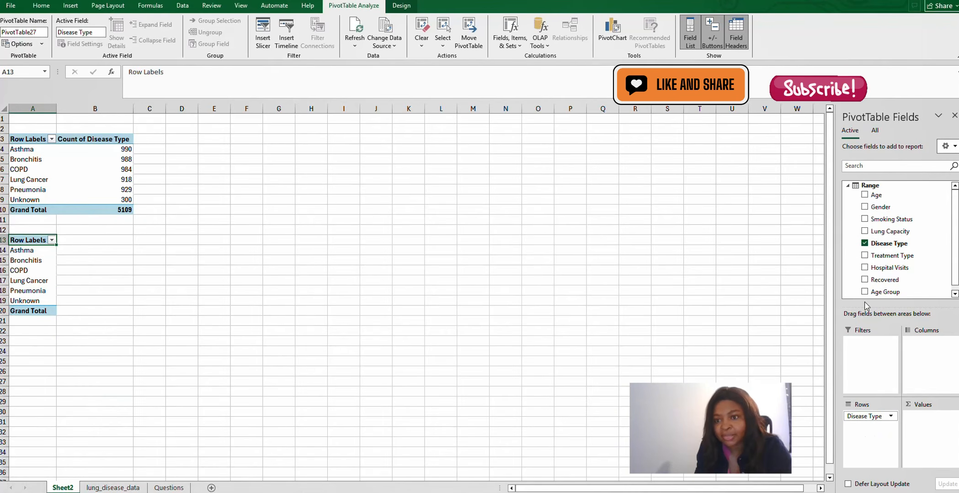
pyautogui.moveTo(884, 244); pyautogui.dragTo(929, 429)
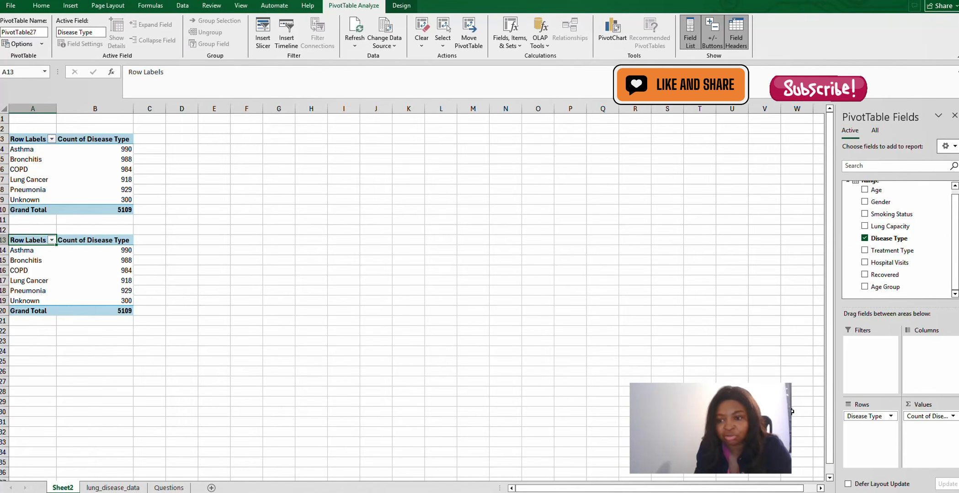
pyautogui.rightClick(116, 311)
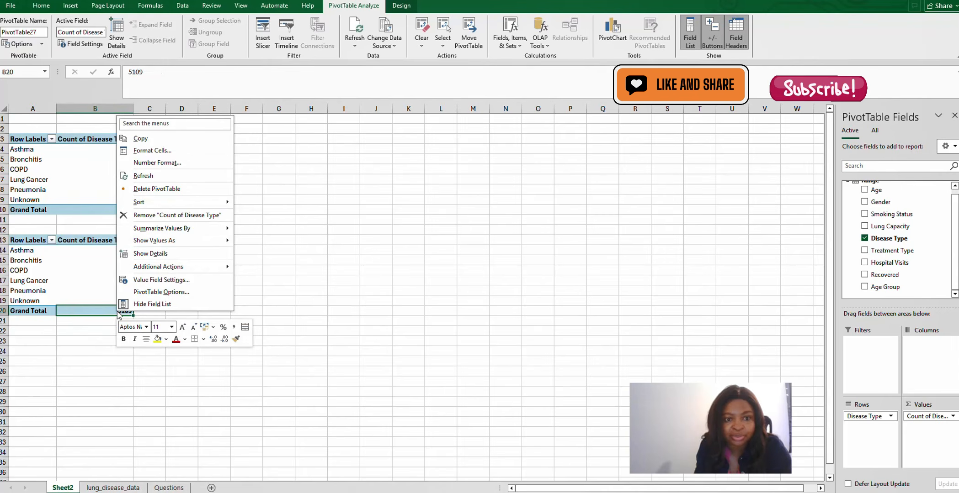
pyautogui.click(155, 280)
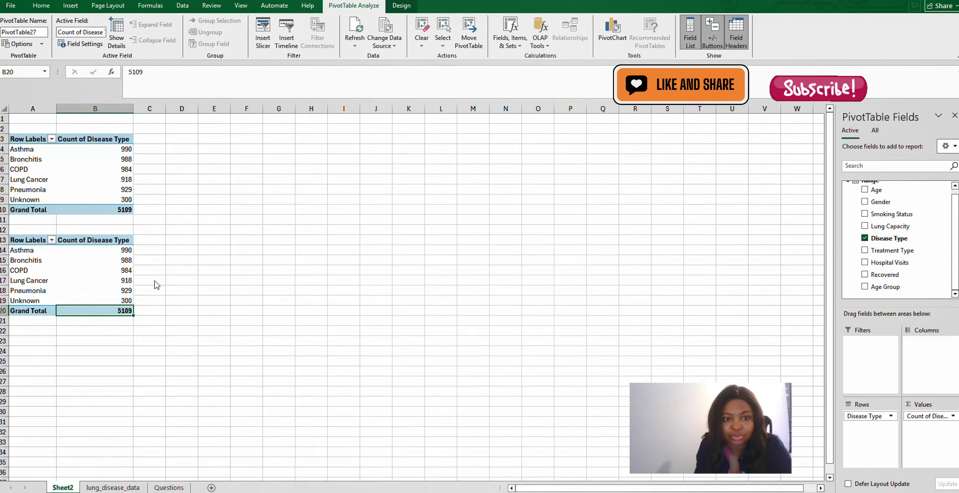
pyautogui.moveTo(170, 291); pyautogui.dragTo(171, 309)
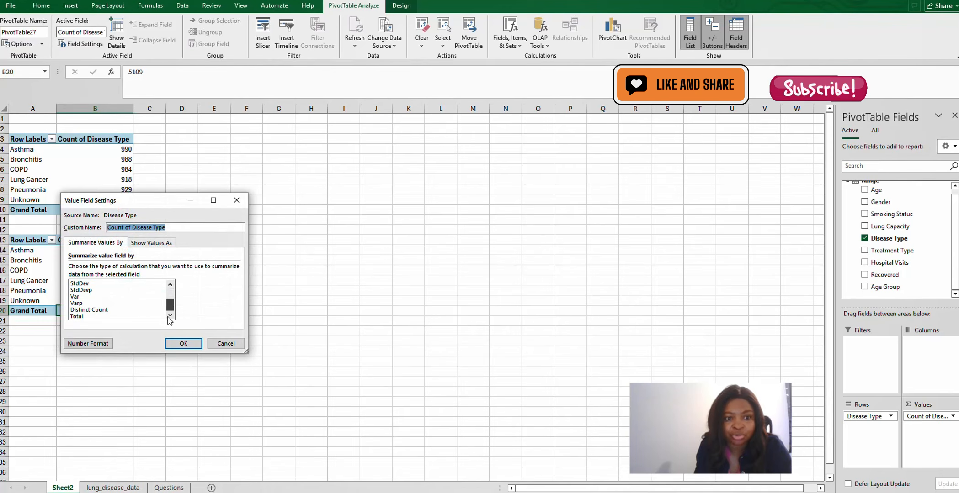
pyautogui.click(89, 310)
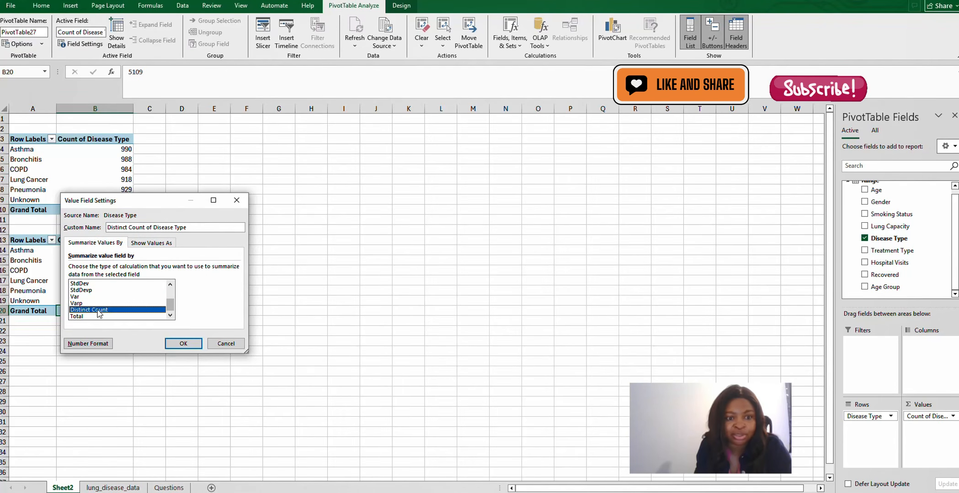
pyautogui.click(190, 345)
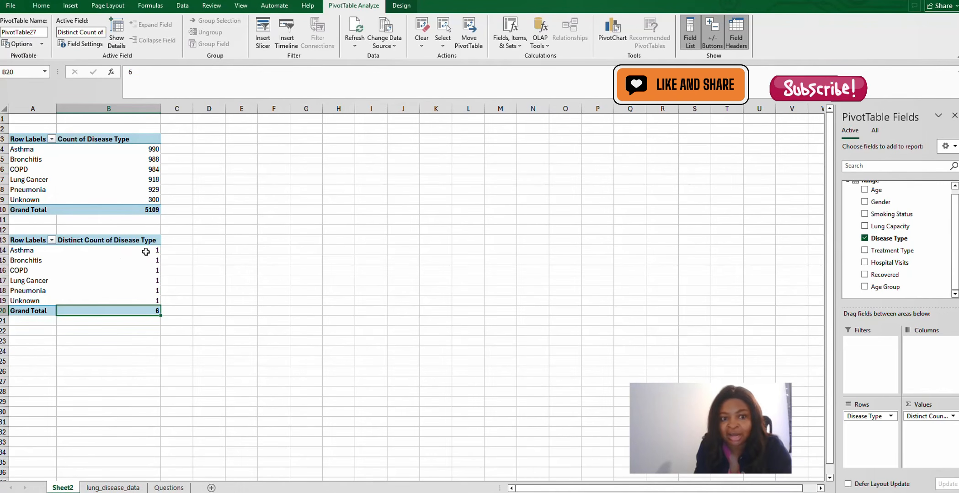
# Step: Review the distinct count for each disease and its grand total, and consult the Questions sheet for the next question
pyautogui.moveTo(146, 252); pyautogui.dragTo(146, 302)
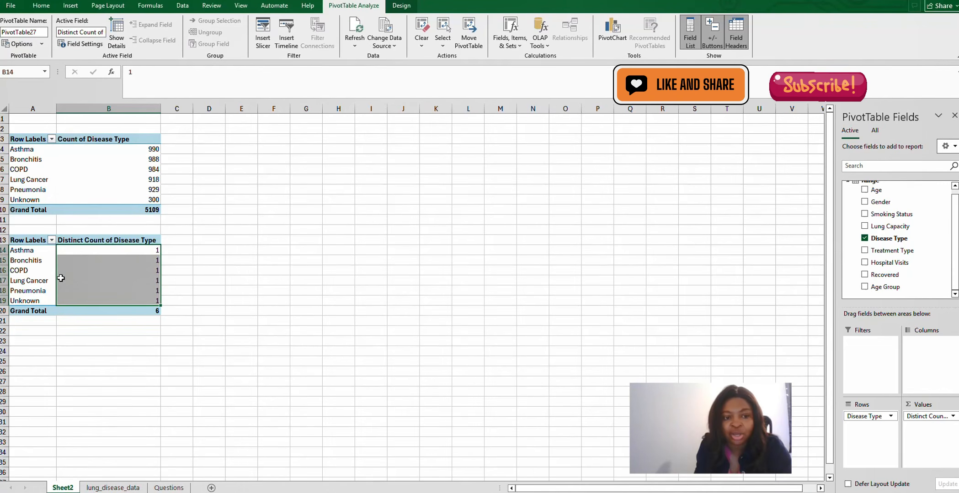
pyautogui.click(29, 252)
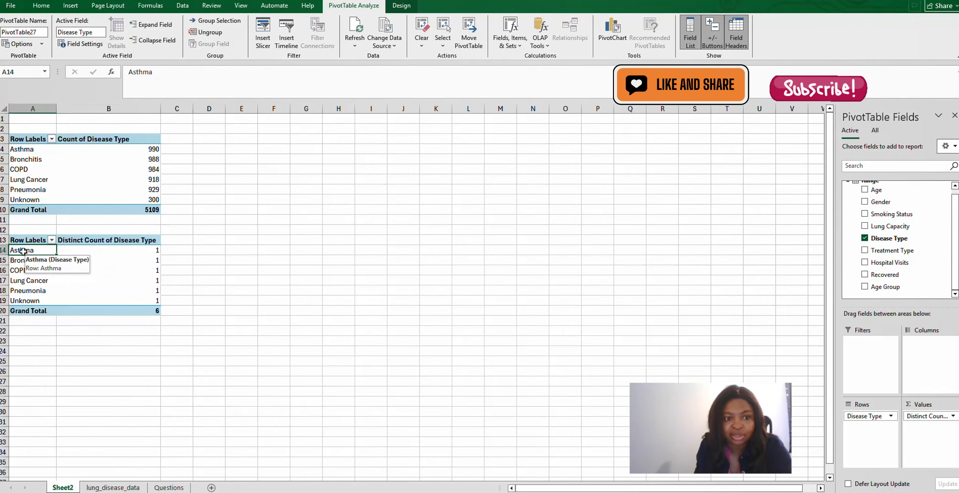
pyautogui.click(149, 311)
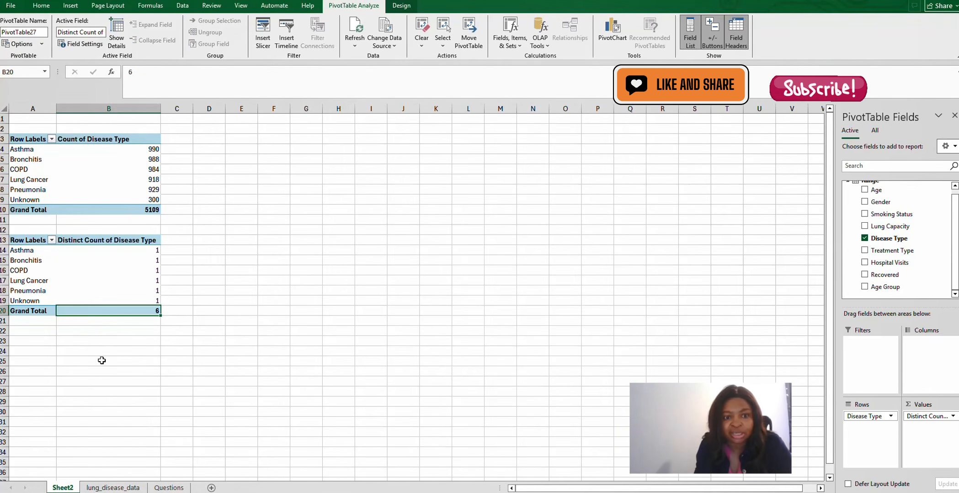
pyautogui.click(169, 488)
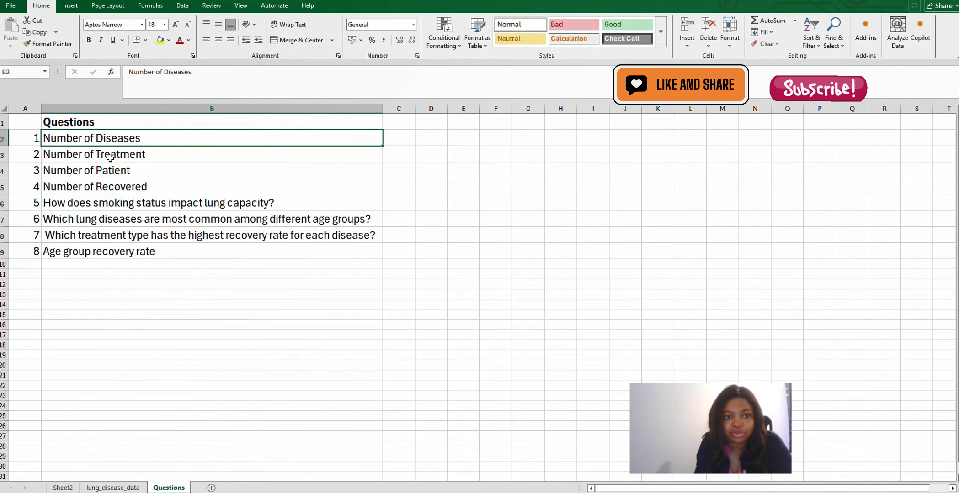
# Step: Copy the Distinct Count of Disease Type PivotTable on Sheet2 and paste it at D13
pyautogui.click(63, 488)
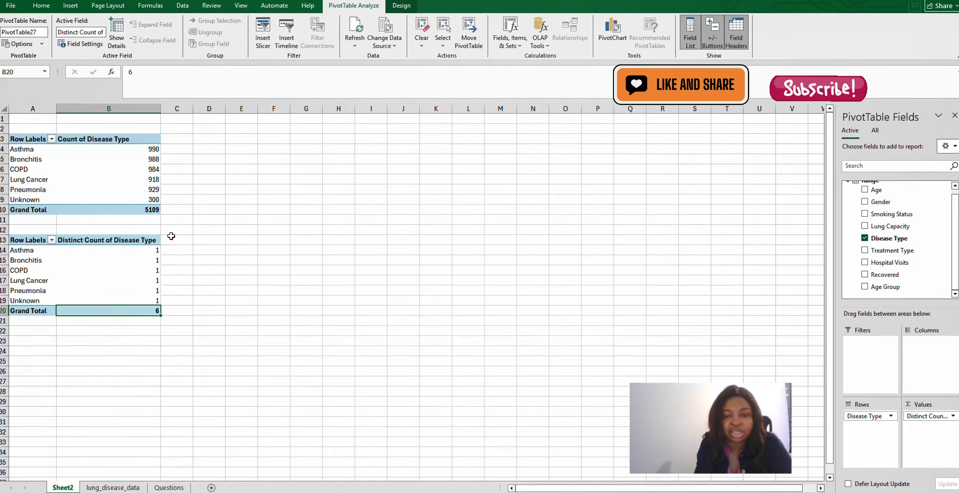
pyautogui.moveTo(28, 237); pyautogui.dragTo(122, 310)
pyautogui.rightClick(125, 281)
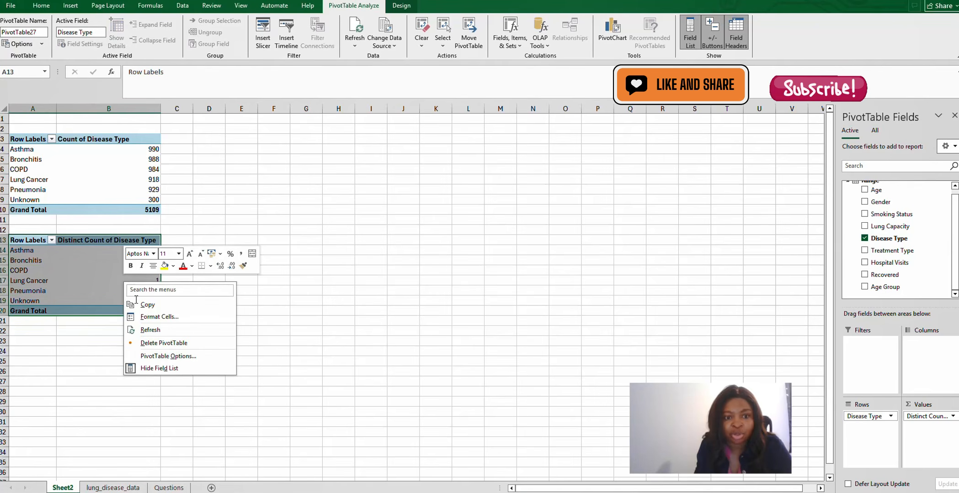
pyautogui.click(203, 304)
pyautogui.click(210, 242)
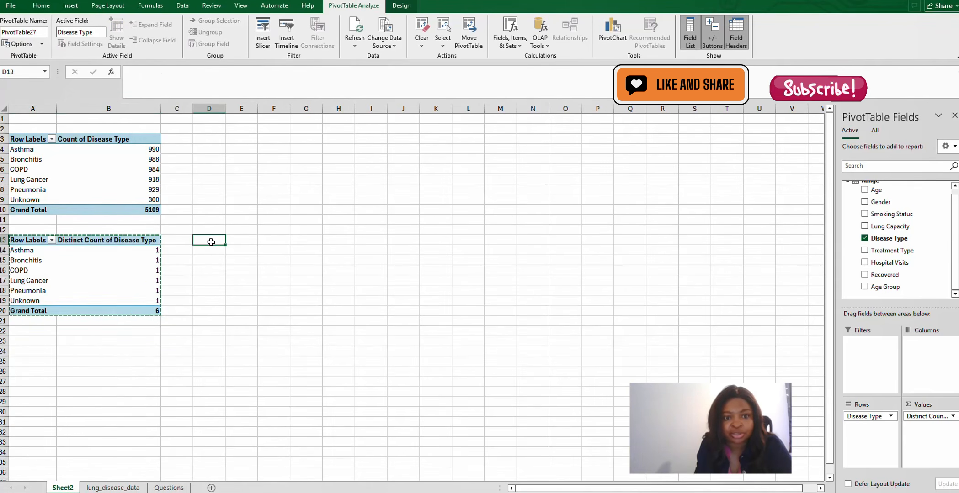
pyautogui.rightClick(210, 243)
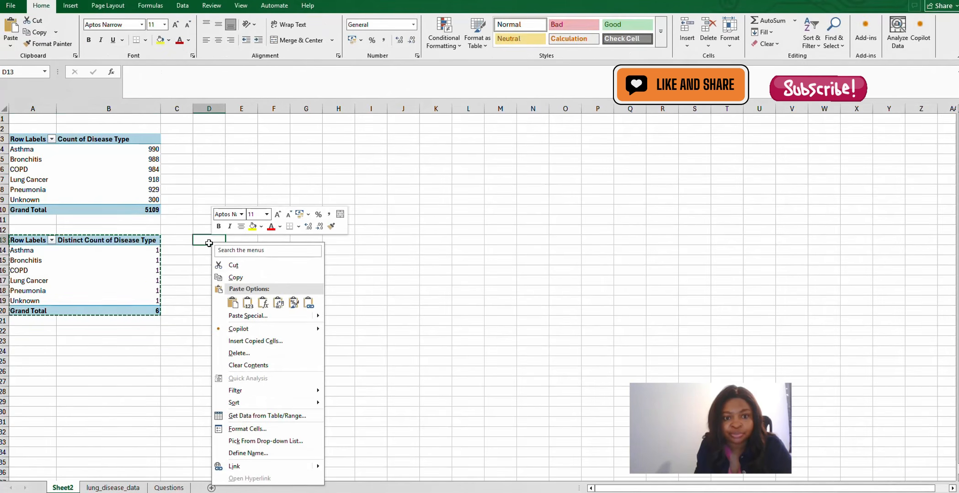
pyautogui.click(232, 304)
# Step: Replace Disease Type in the copied PivotTable with Treatment Type as both rows and values
pyautogui.click(226, 275)
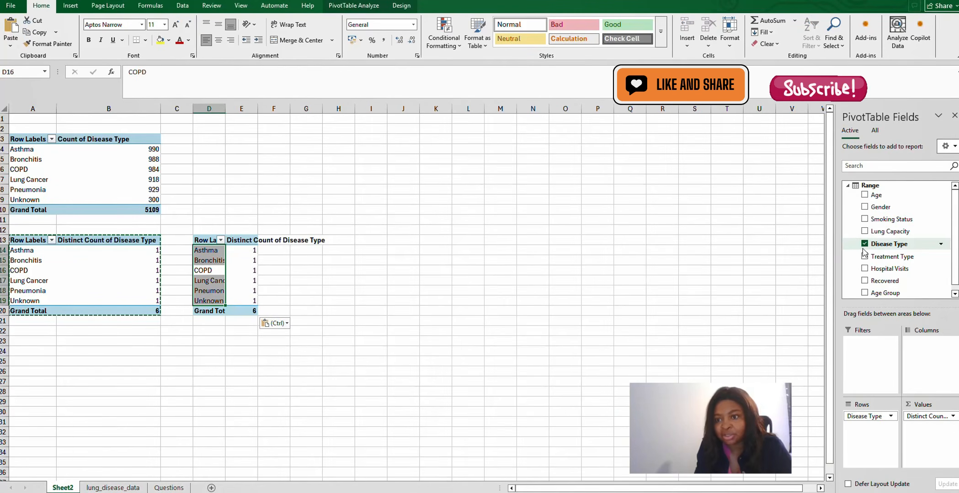
pyautogui.click(864, 244)
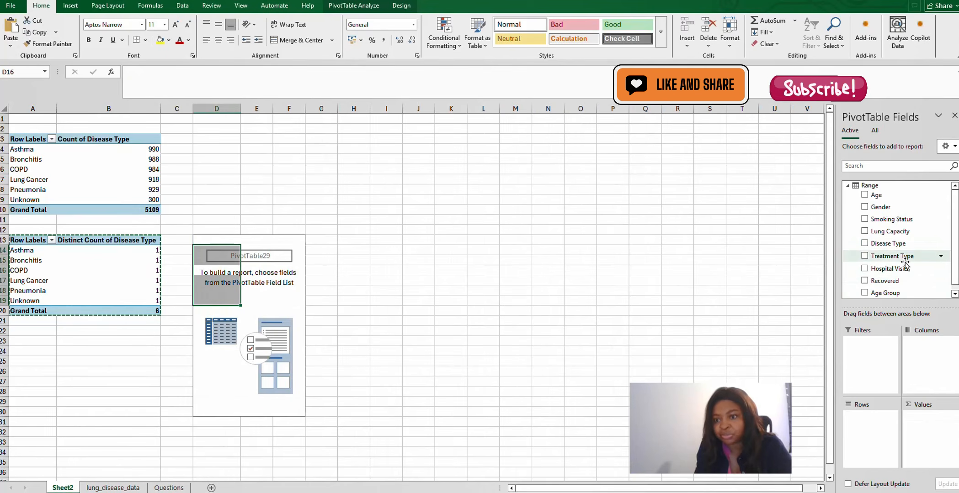
pyautogui.moveTo(891, 256); pyautogui.dragTo(870, 442)
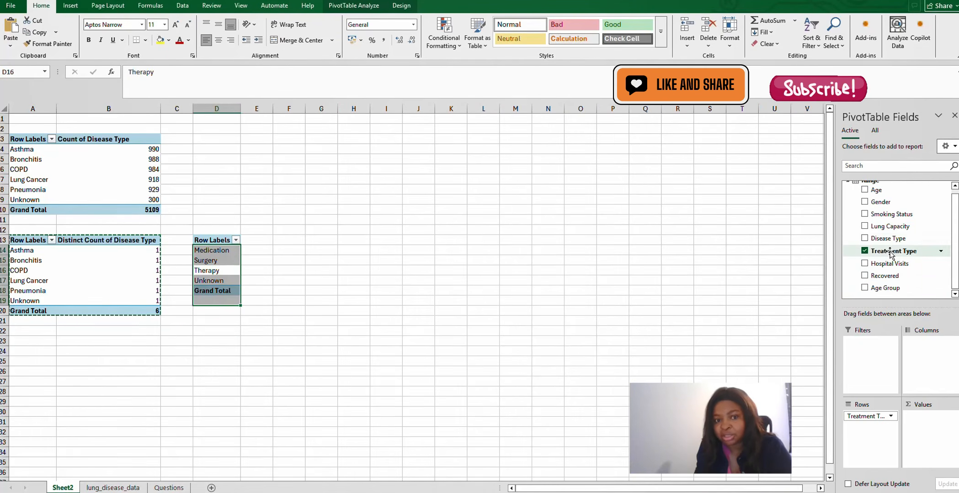
pyautogui.moveTo(891, 254); pyautogui.dragTo(928, 430)
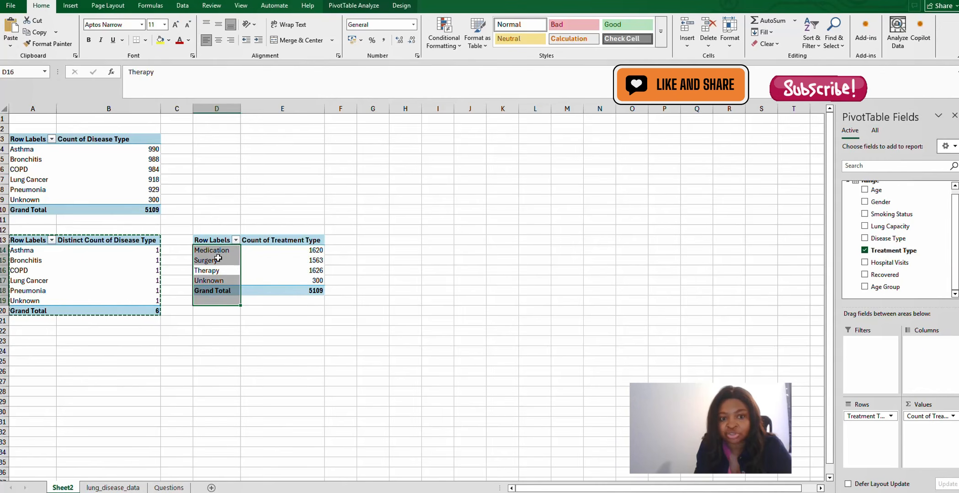
# Step: Change the value field of the Treatment Type PivotTable to summarize by Distinct Count
pyautogui.click(311, 293)
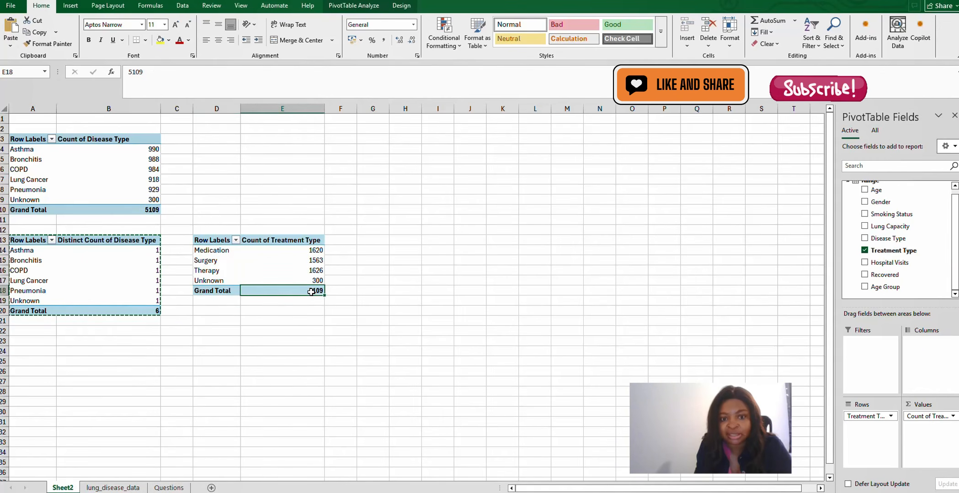
pyautogui.rightClick(312, 293)
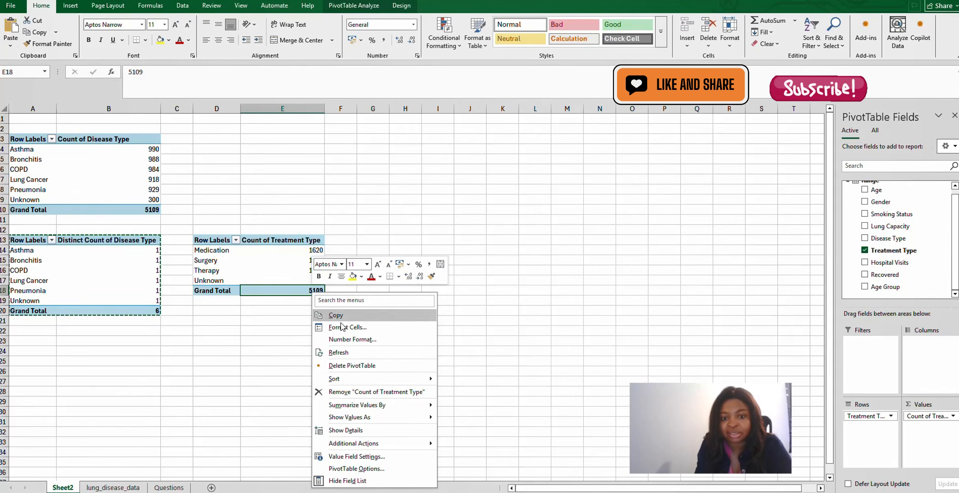
pyautogui.click(357, 459)
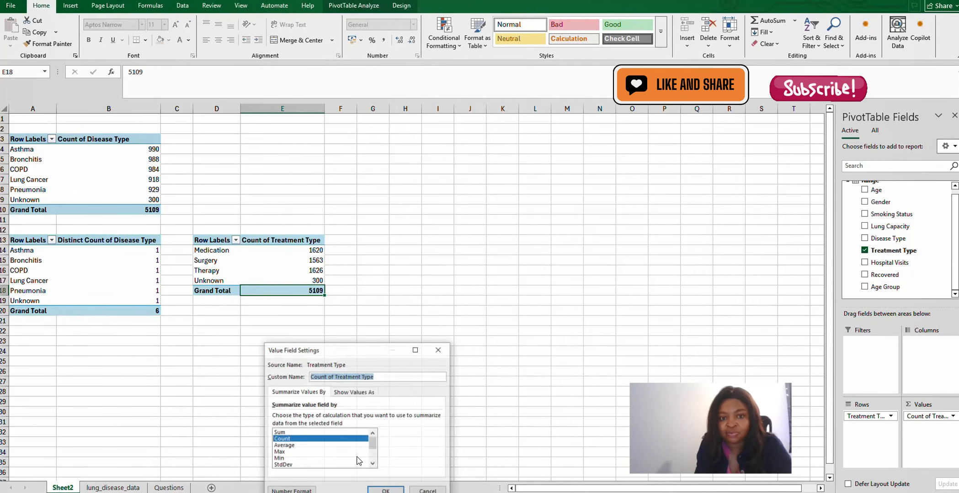
pyautogui.moveTo(370, 453); pyautogui.dragTo(374, 466)
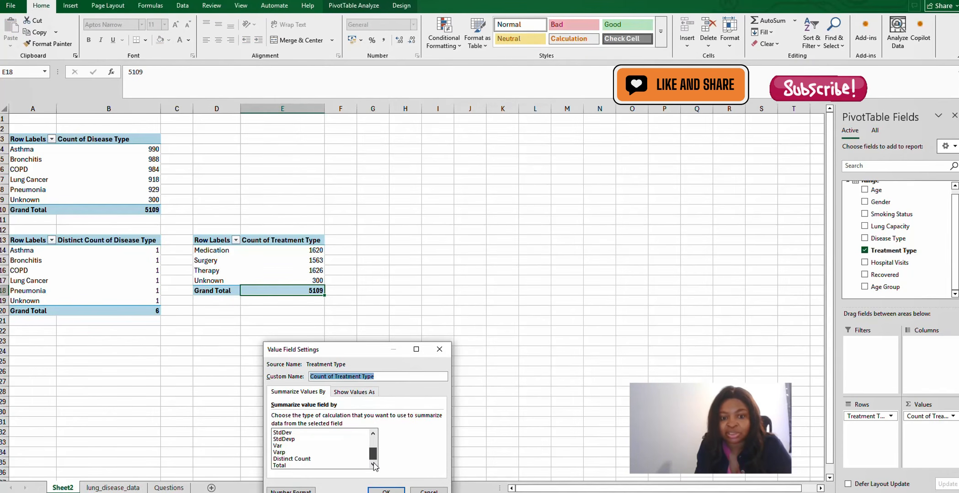
pyautogui.click(301, 459)
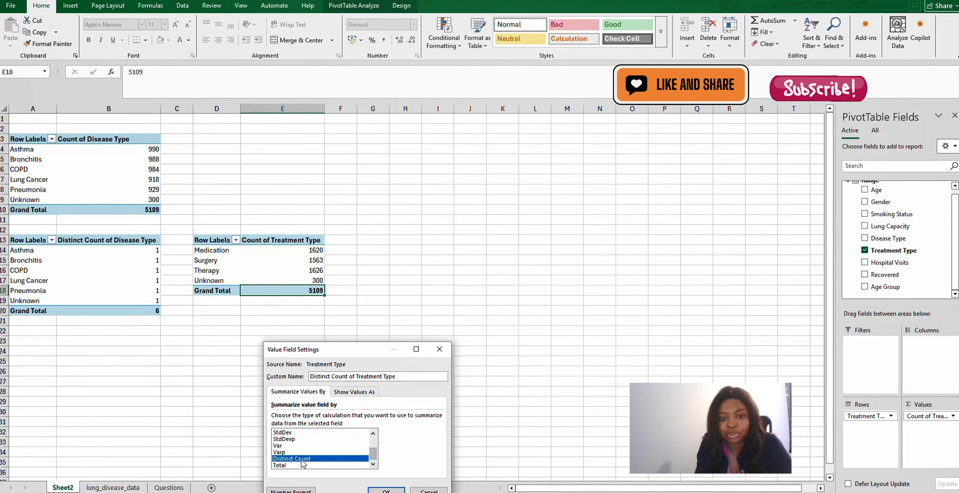
pyautogui.click(387, 491)
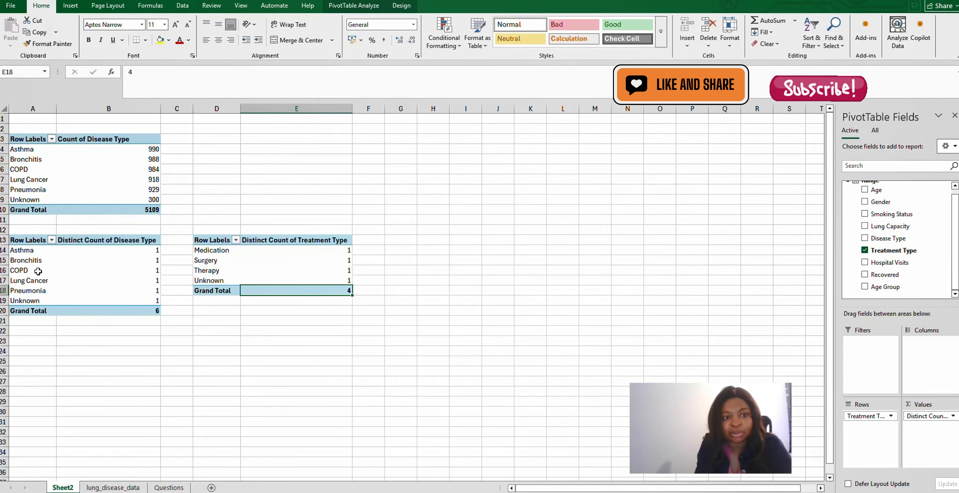
# Step: Rename the Distinct Count of Disease Type PivotTable as DiseaseType
pyautogui.click(60, 259)
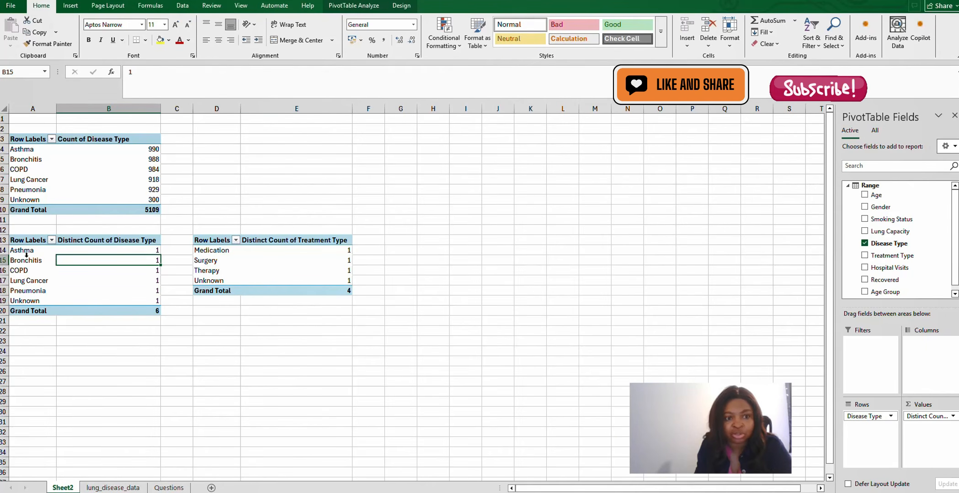
pyautogui.click(349, 6)
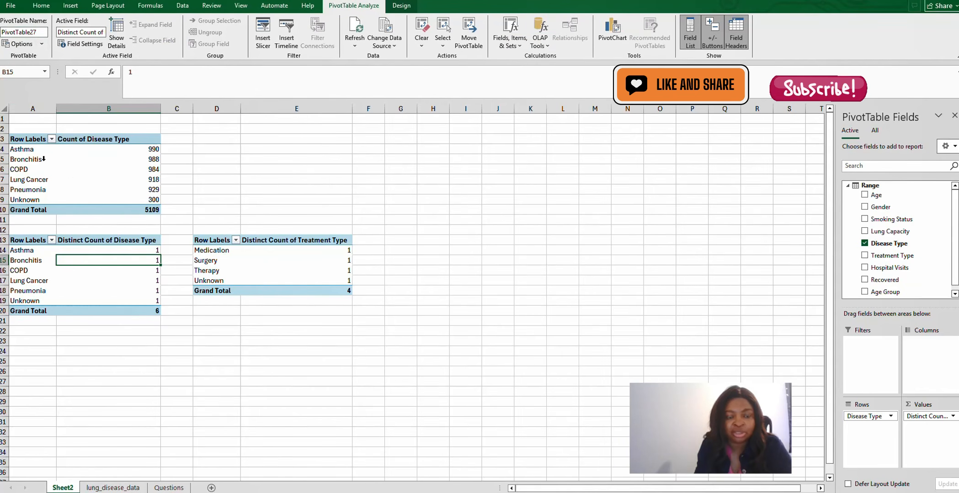
pyautogui.doubleClick(36, 33)
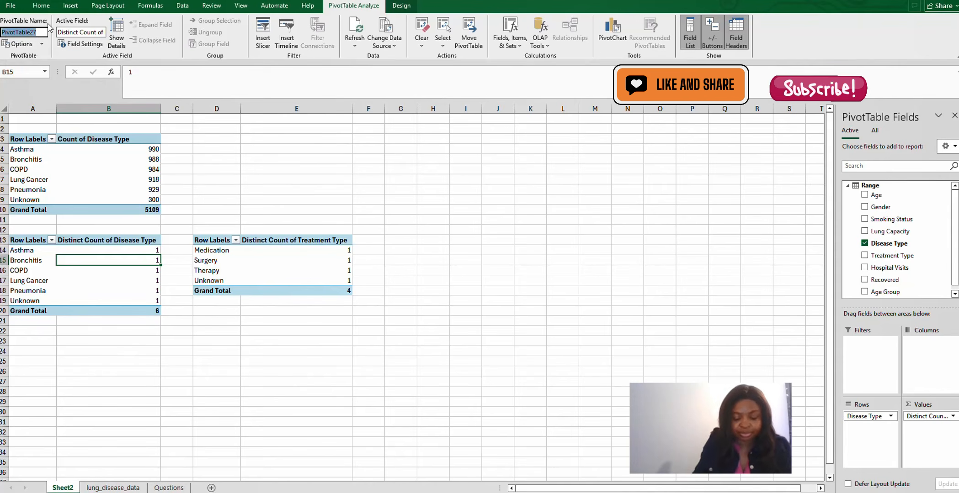
pyautogui.write('Disease Type')
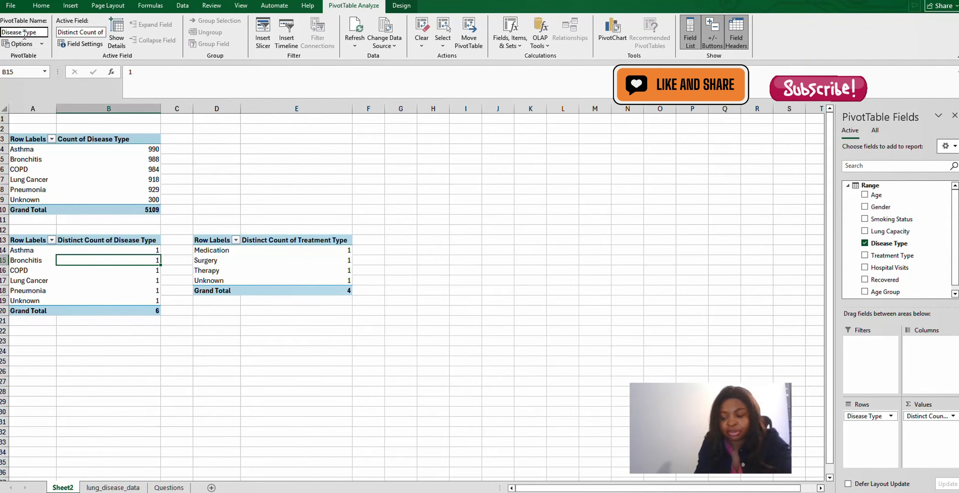
pyautogui.press('BackSpace')
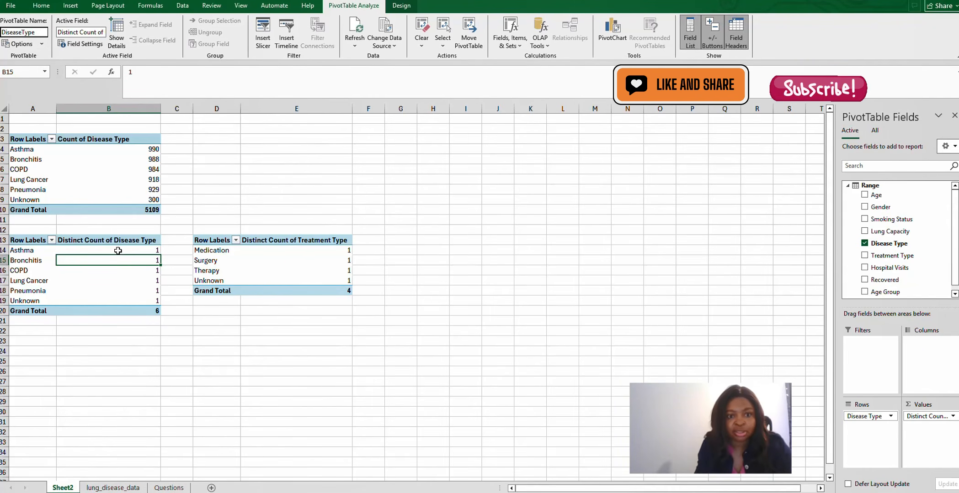
# Step: Rename the Distinct Count of Treatment Type PivotTable as TreatmentType, and check the names of both distinct count PivotTables
pyautogui.click(268, 262)
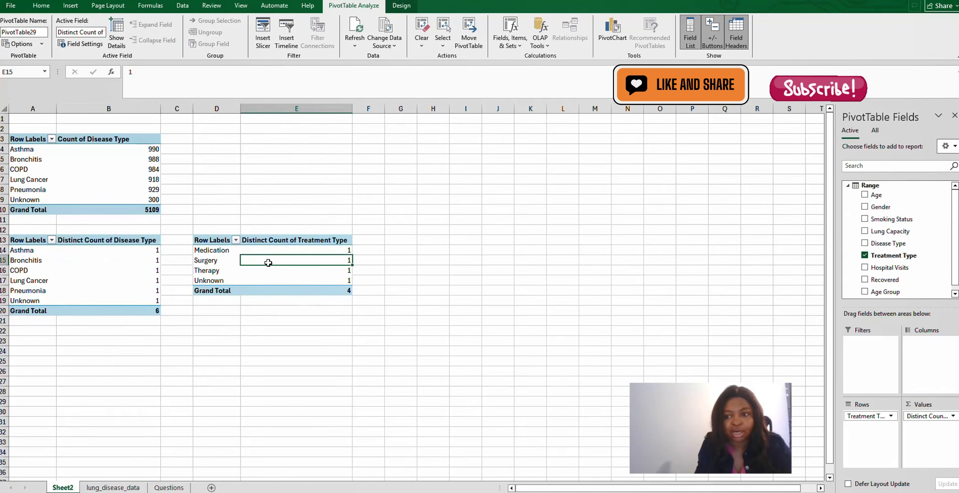
pyautogui.click(42, 32)
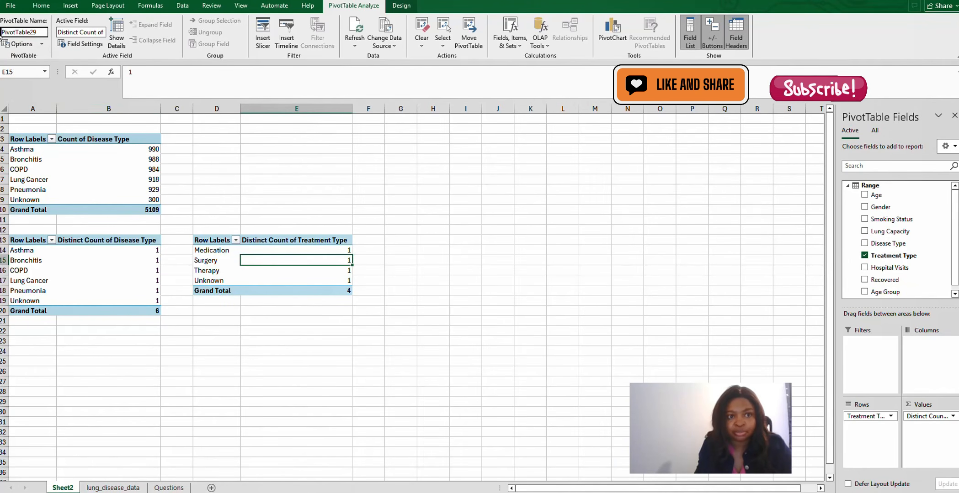
pyautogui.write('TreatmentTy')
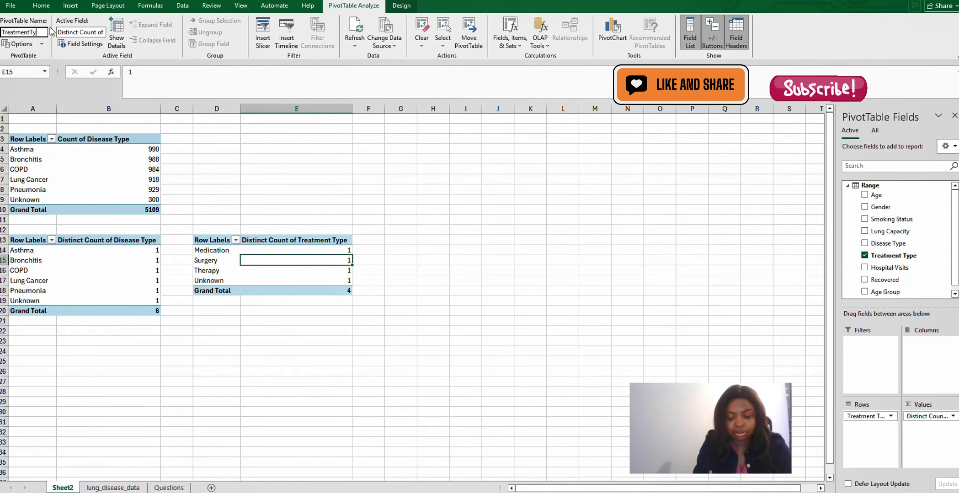
pyautogui.write('pe')
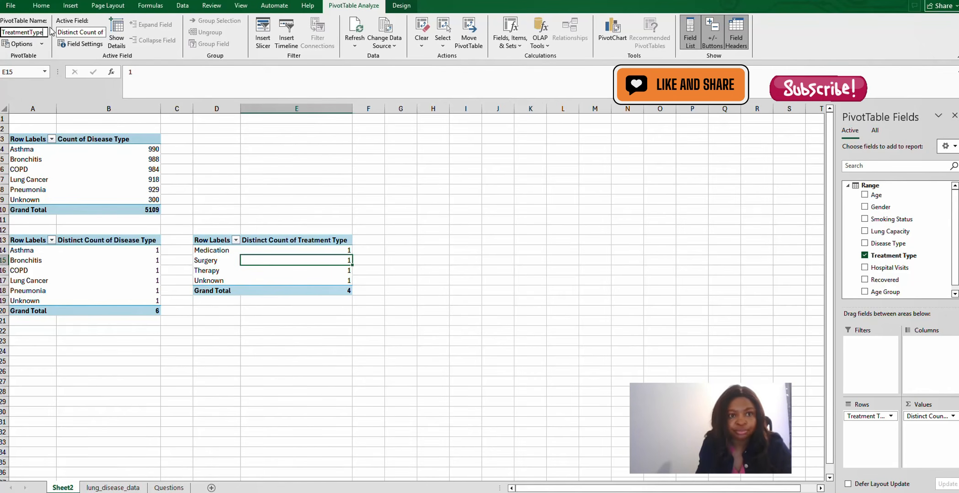
pyautogui.click(229, 333)
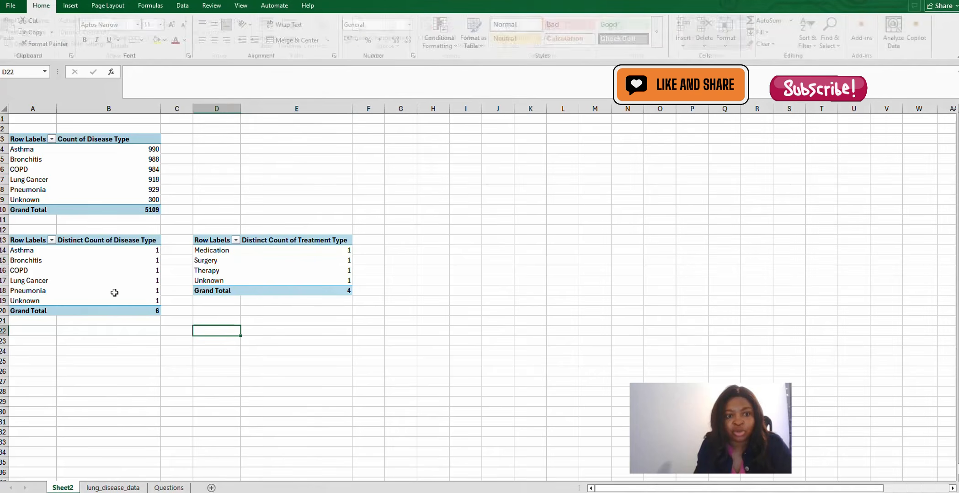
pyautogui.click(89, 271)
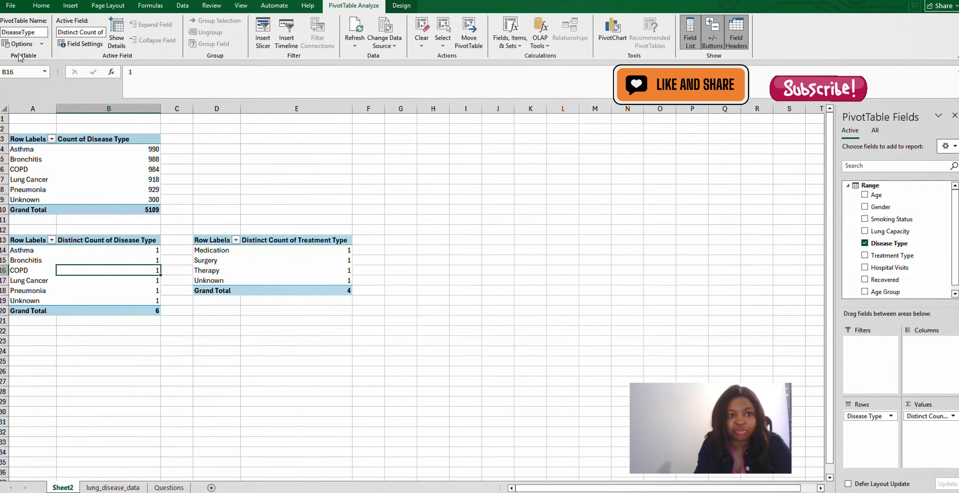
pyautogui.click(311, 270)
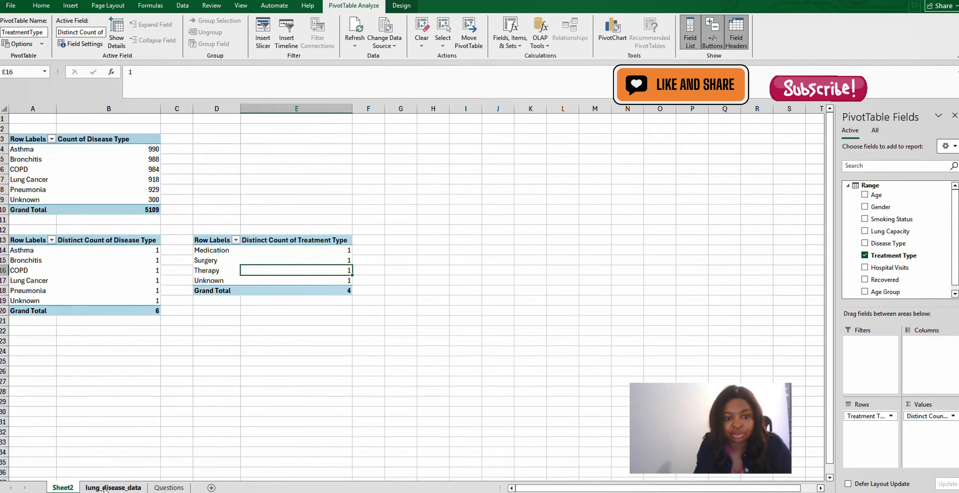
# Step: Consult the Questions sheet for the next question, then copy the Treatment Type PivotTable on Sheet2 and paste it at G13
pyautogui.click(169, 488)
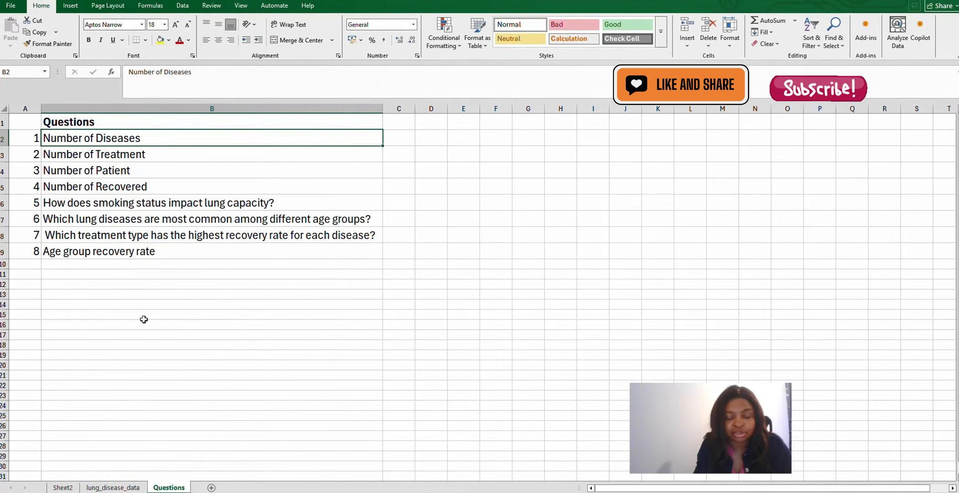
pyautogui.click(77, 489)
pyautogui.moveTo(220, 240); pyautogui.dragTo(338, 295)
pyautogui.rightClick(328, 268)
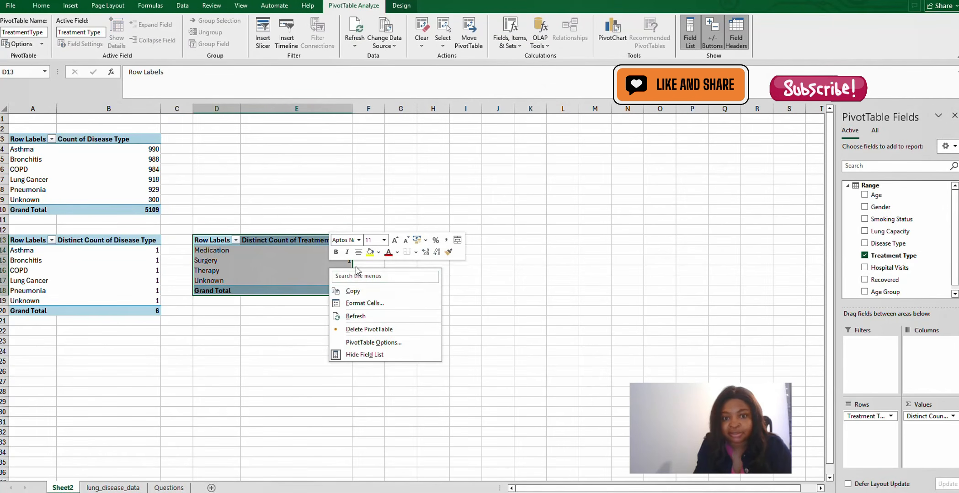
pyautogui.click(366, 291)
pyautogui.click(403, 242)
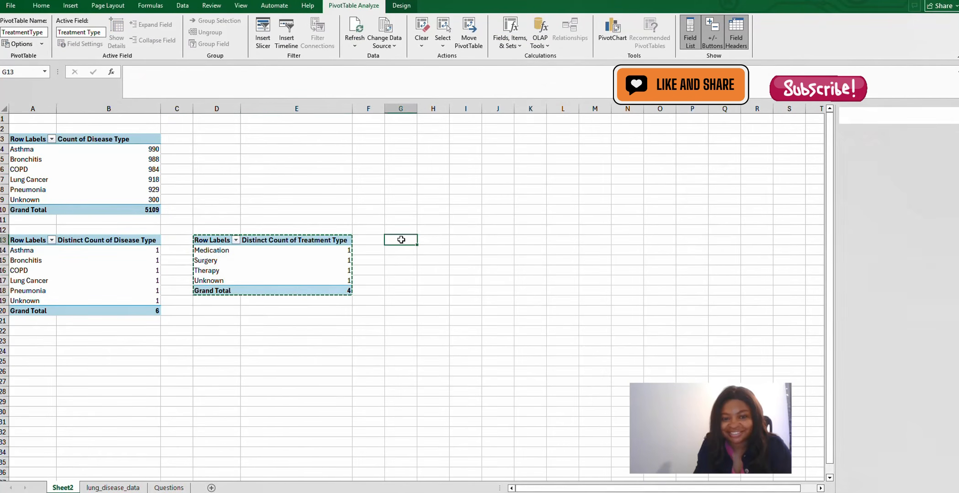
pyautogui.rightClick(403, 242)
pyautogui.click(421, 300)
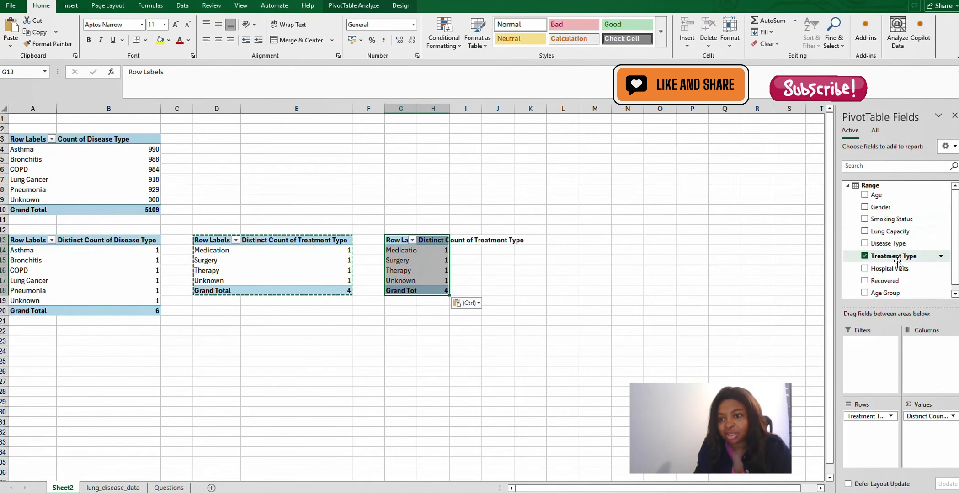
# Step: Replace Treatment Type in the copied PivotTable with Gender as both rows and values
pyautogui.click(864, 256)
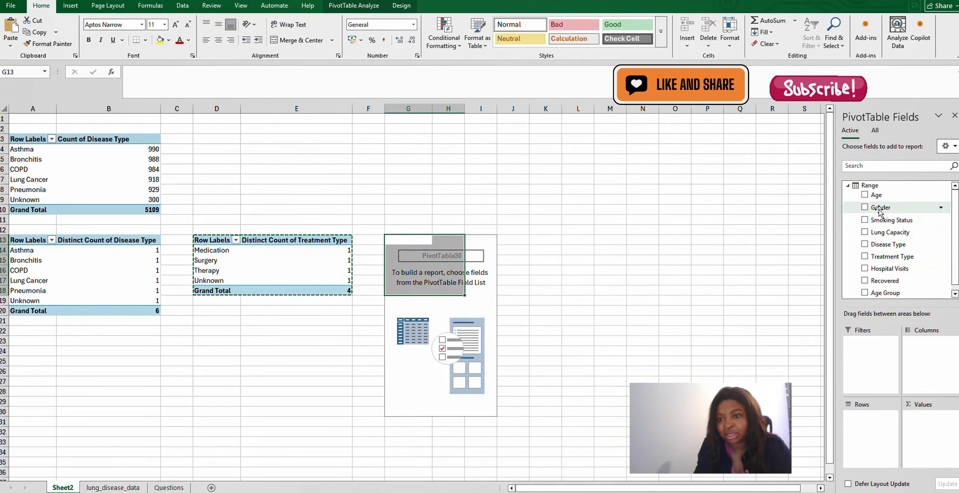
pyautogui.moveTo(879, 209); pyautogui.dragTo(877, 432)
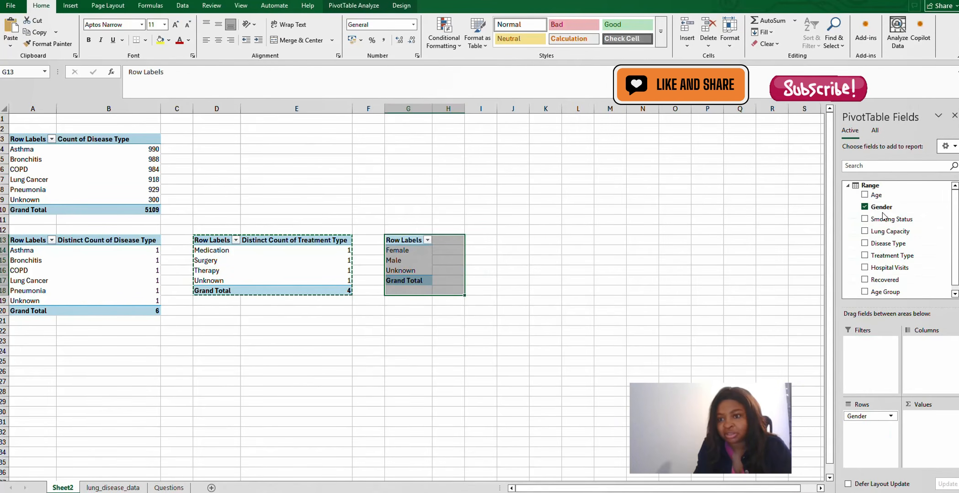
pyautogui.moveTo(881, 207); pyautogui.dragTo(924, 429)
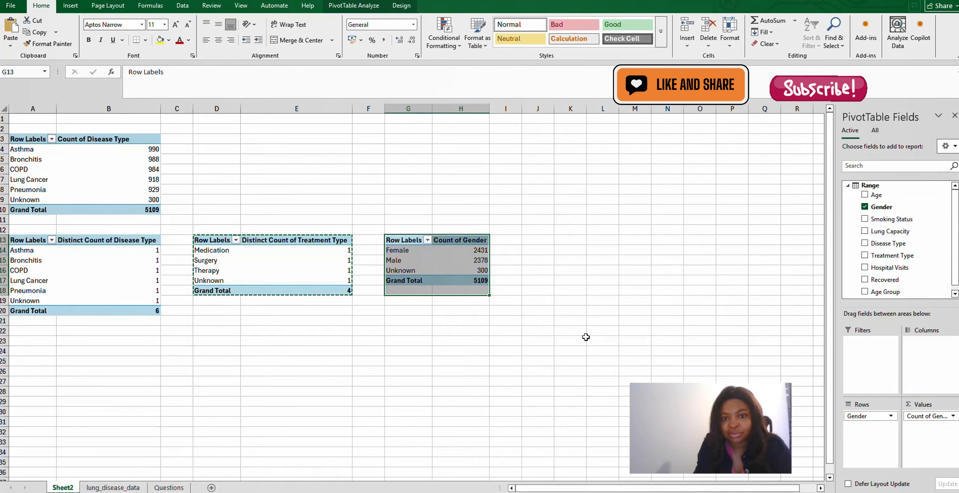
# Step: Review the patient counts by gender and their grand total, and check the Questions sheet for the next question
pyautogui.moveTo(476, 282)
pyautogui.click(475, 280)
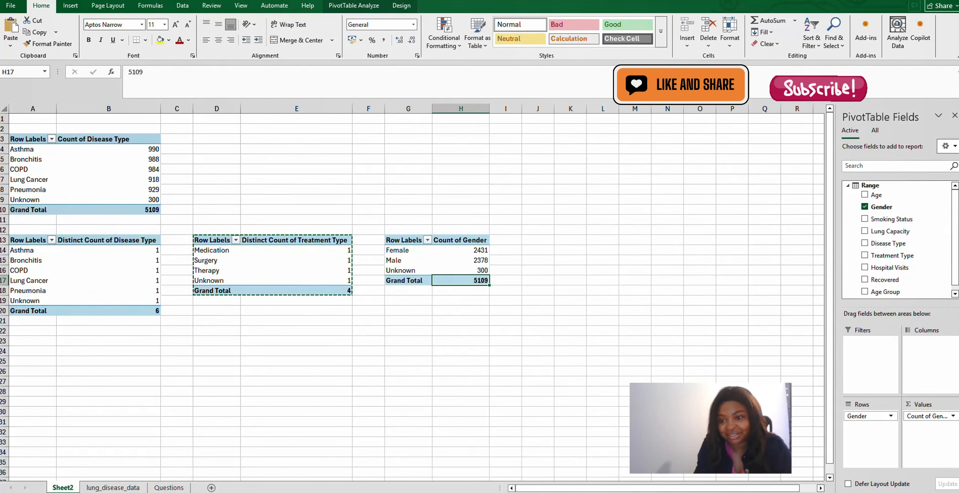
pyautogui.scroll(3, 411, 292)
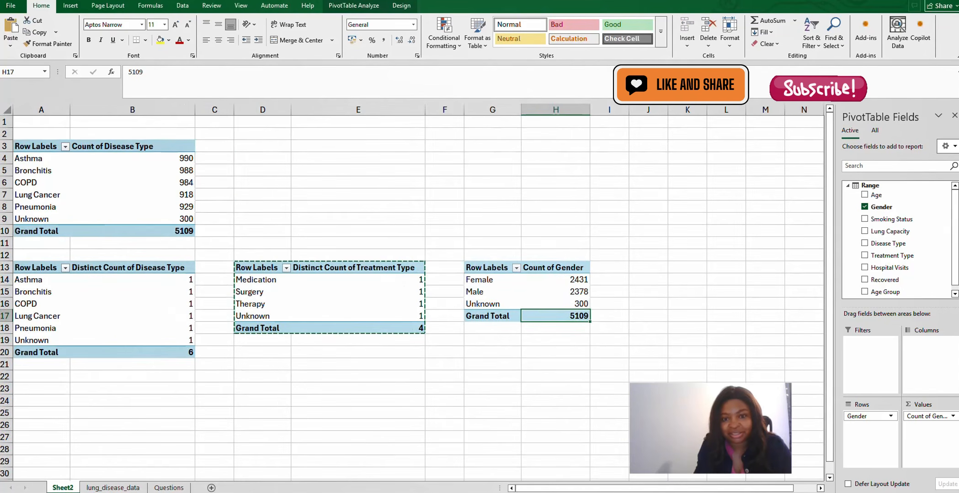
pyautogui.scroll(1, 220, 337)
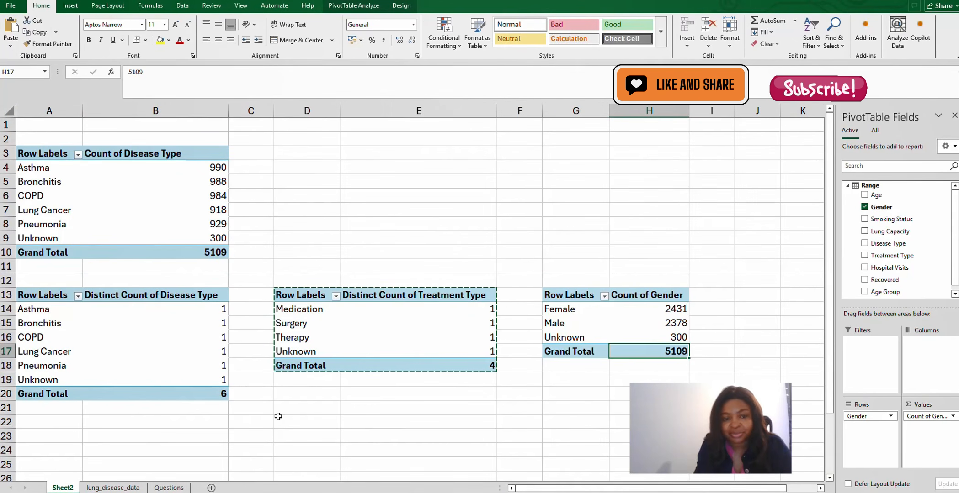
pyautogui.click(354, 419)
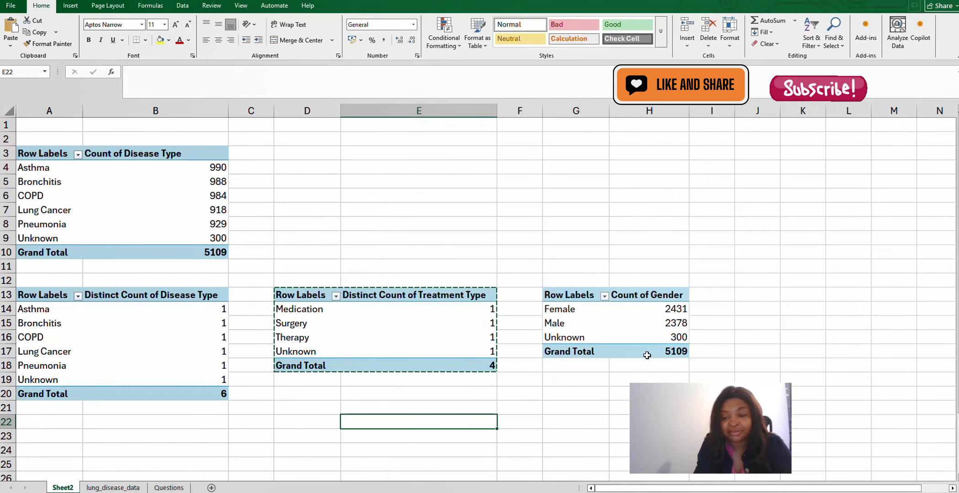
pyautogui.click(683, 367)
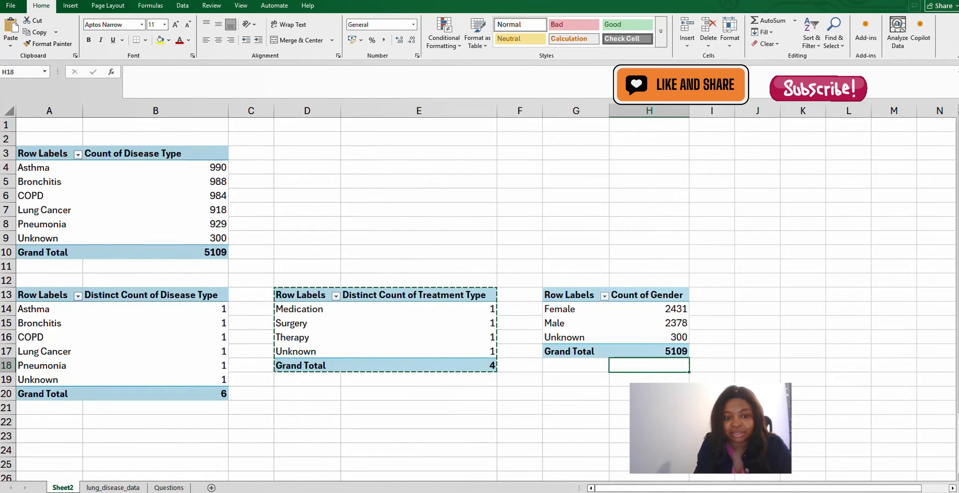
pyautogui.click(162, 488)
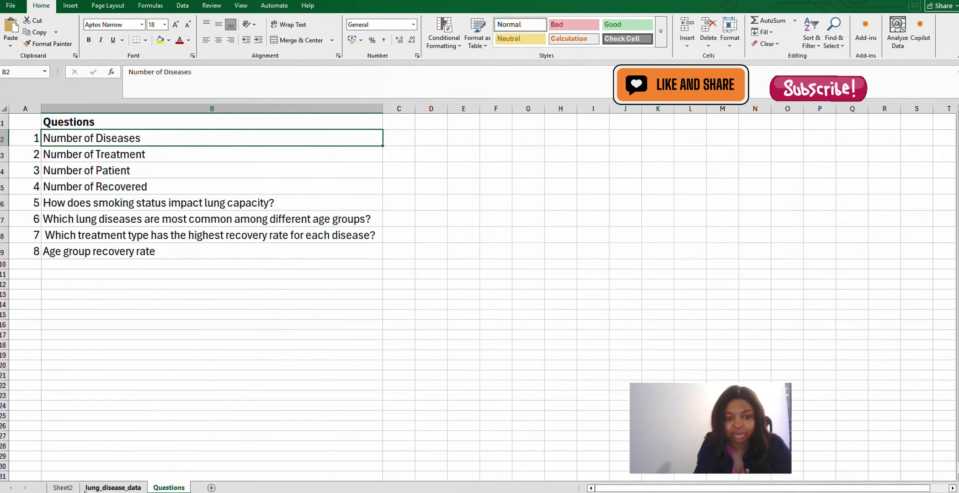
pyautogui.click(63, 488)
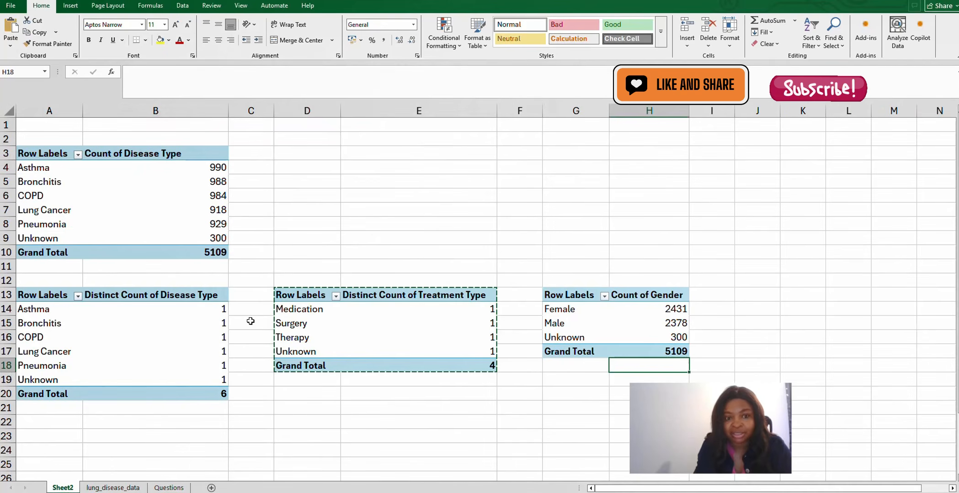
# Step: Copy the Count of Gender PivotTable and paste it at A24 on Sheet2
pyautogui.moveTo(563, 296); pyautogui.dragTo(674, 350)
pyautogui.rightClick(670, 340)
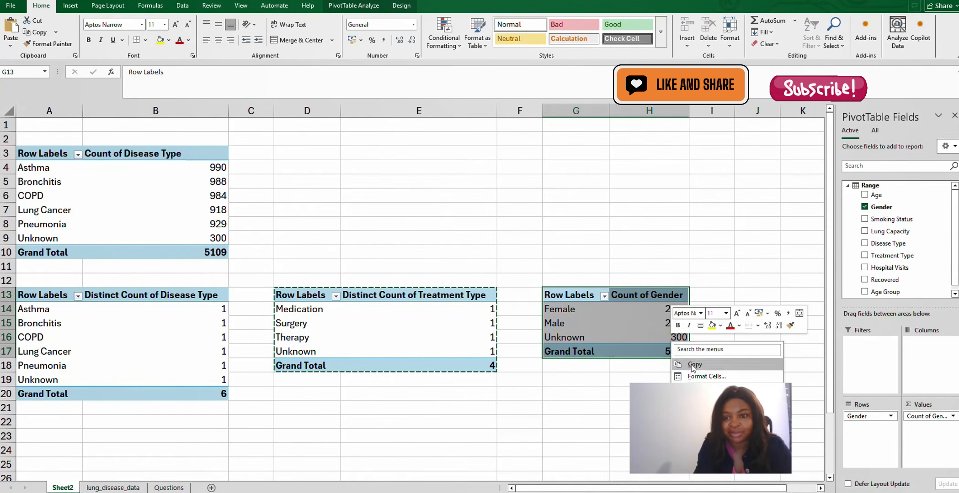
pyautogui.click(693, 366)
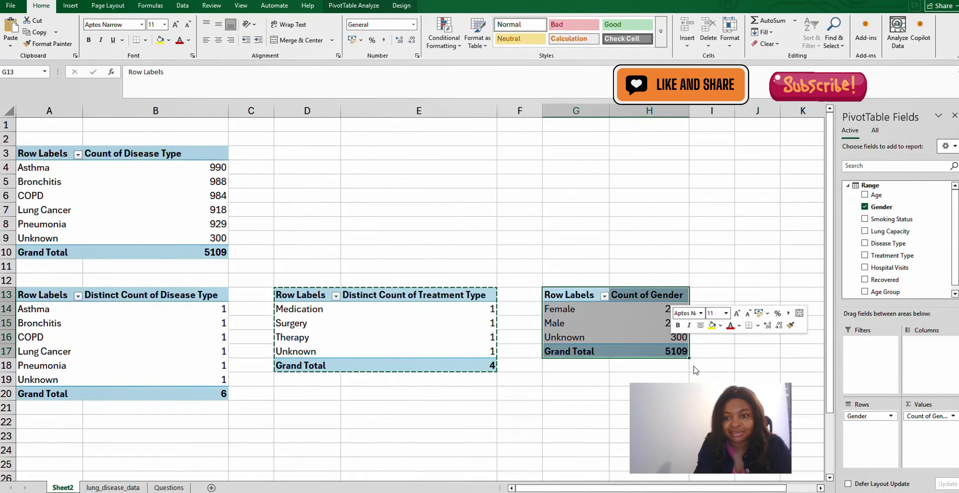
pyautogui.click(33, 451)
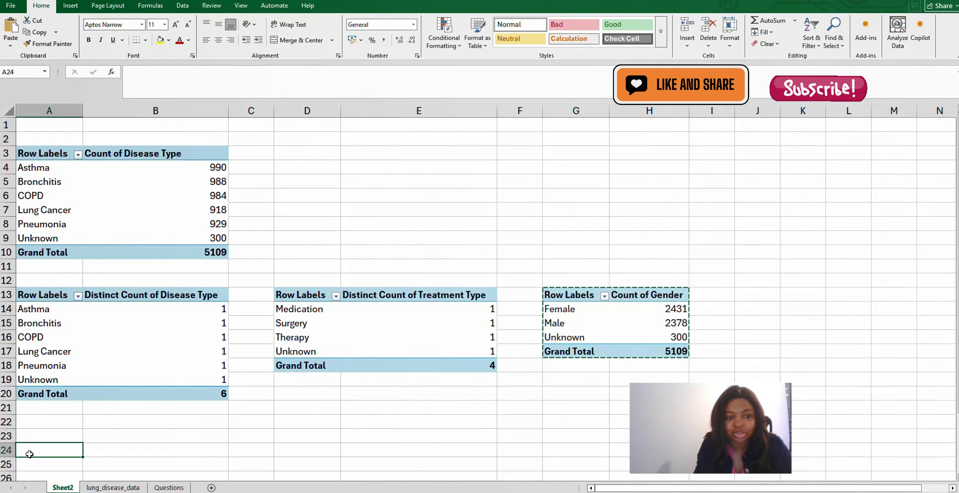
pyautogui.scroll(-1, 34, 452)
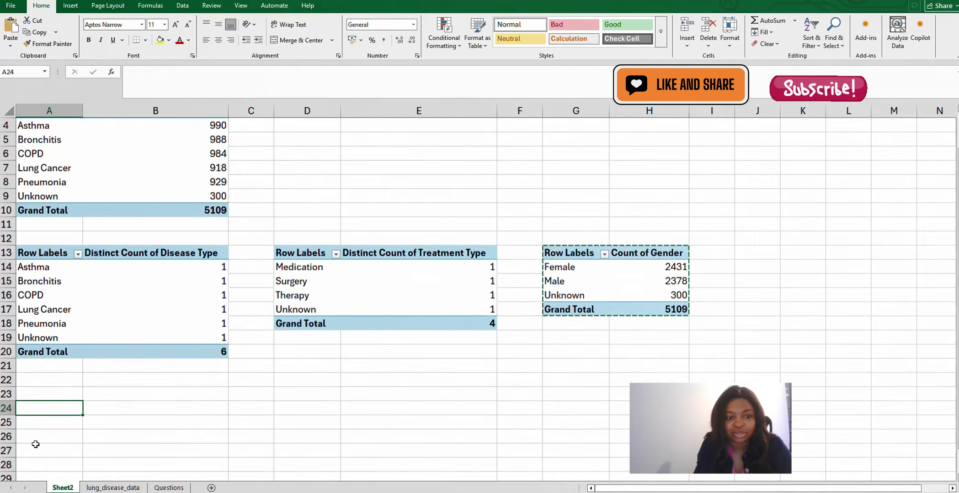
pyautogui.rightClick(24, 408)
pyautogui.click(47, 228)
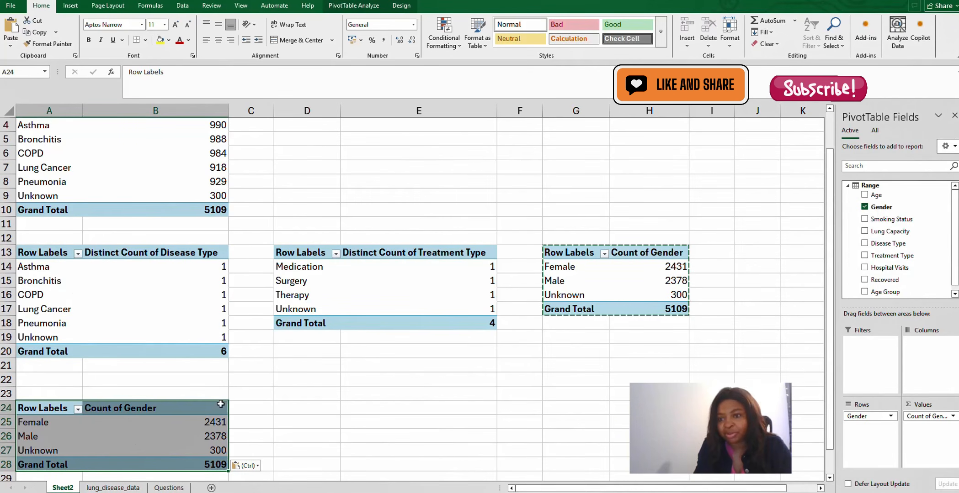
# Step: Replace Gender in the PivotTable at A24 with Recovered as both rows and counted values
pyautogui.click(864, 206)
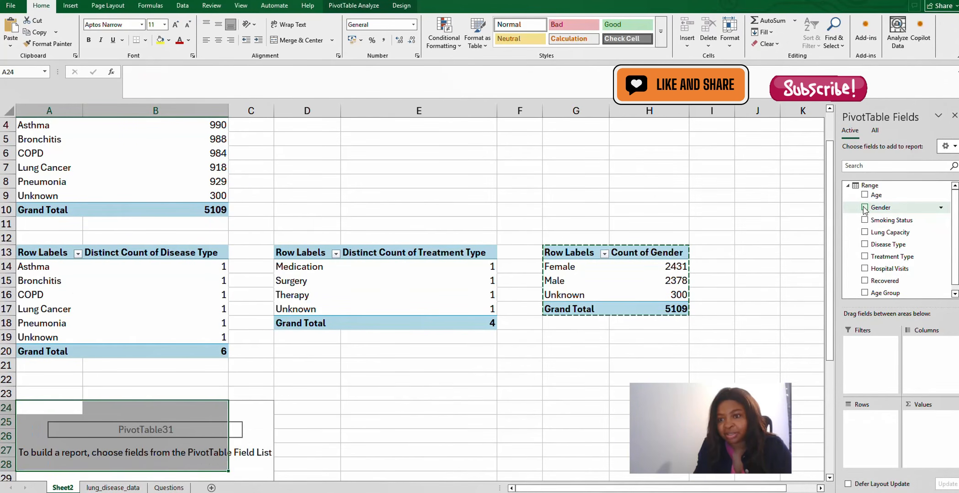
pyautogui.moveTo(882, 279); pyautogui.dragTo(871, 423)
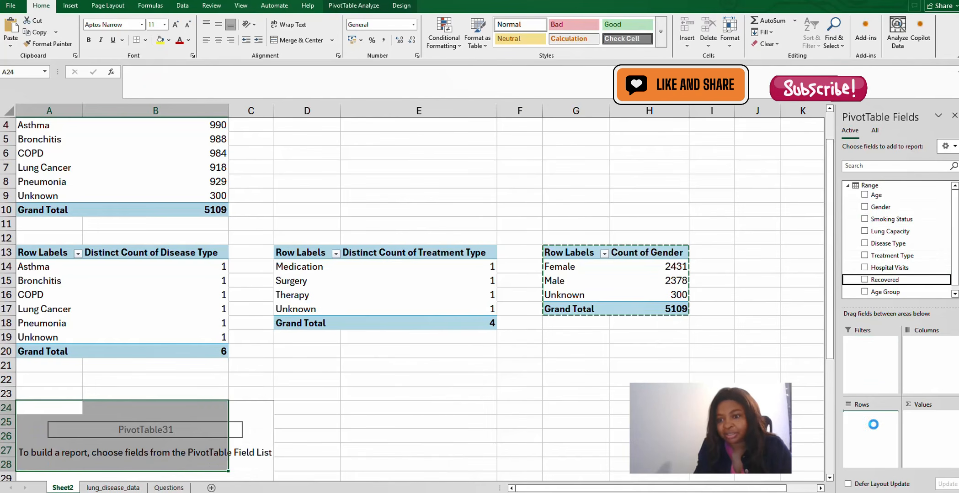
pyautogui.moveTo(885, 280); pyautogui.dragTo(925, 434)
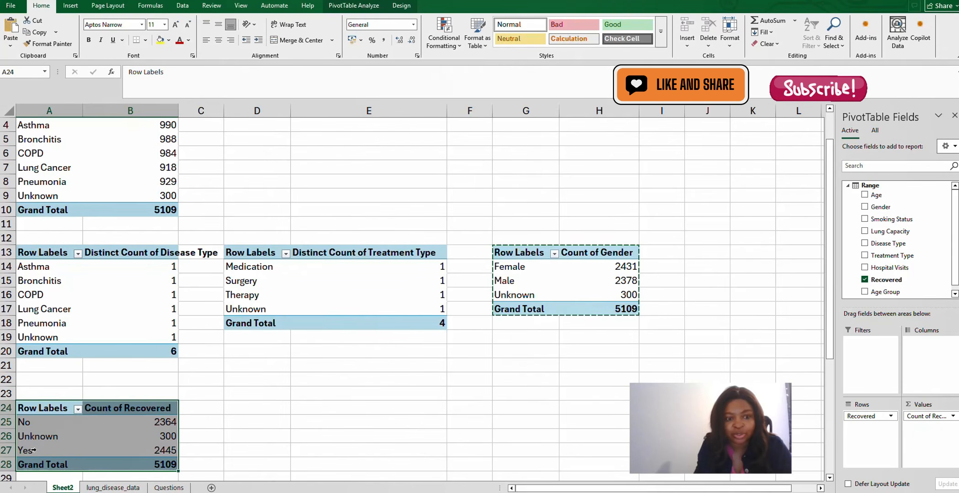
# Step: Filter the Recovered PivotTable to show only Yes, then check the Questions sheet for the next question
pyautogui.click(78, 409)
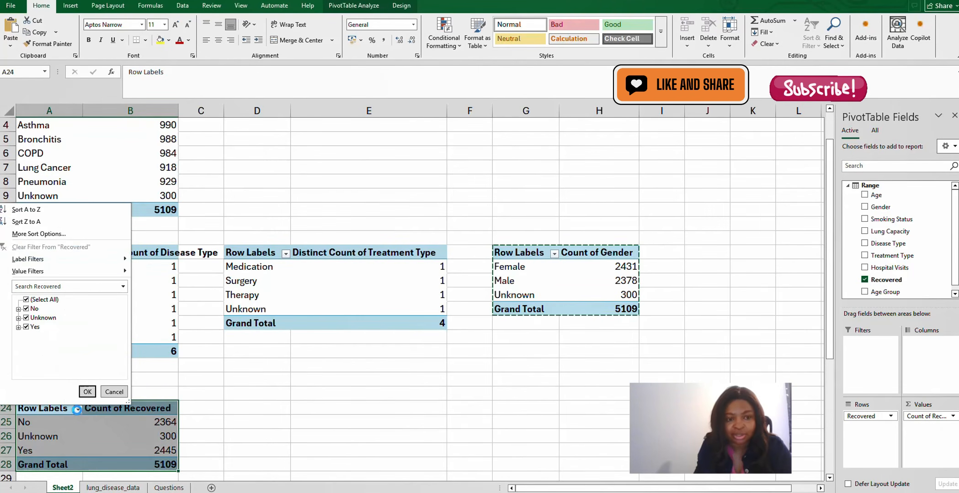
pyautogui.click(25, 301)
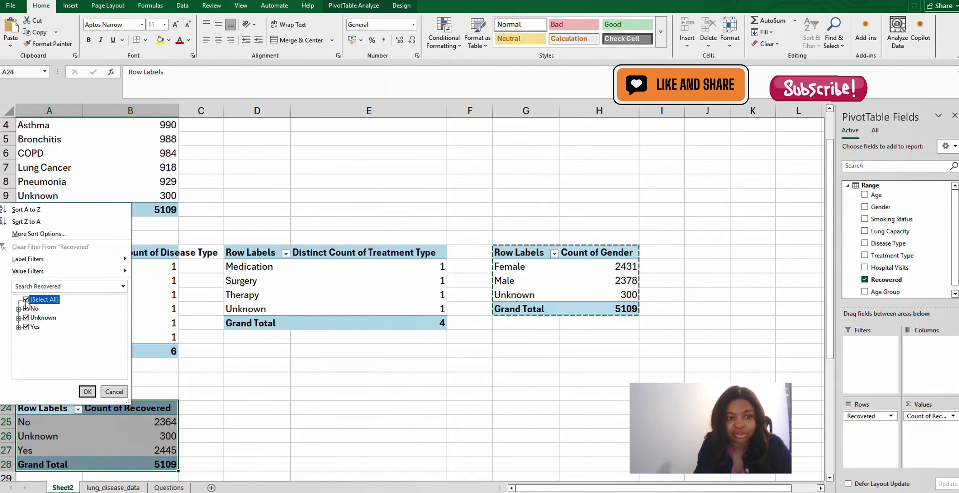
pyautogui.click(26, 327)
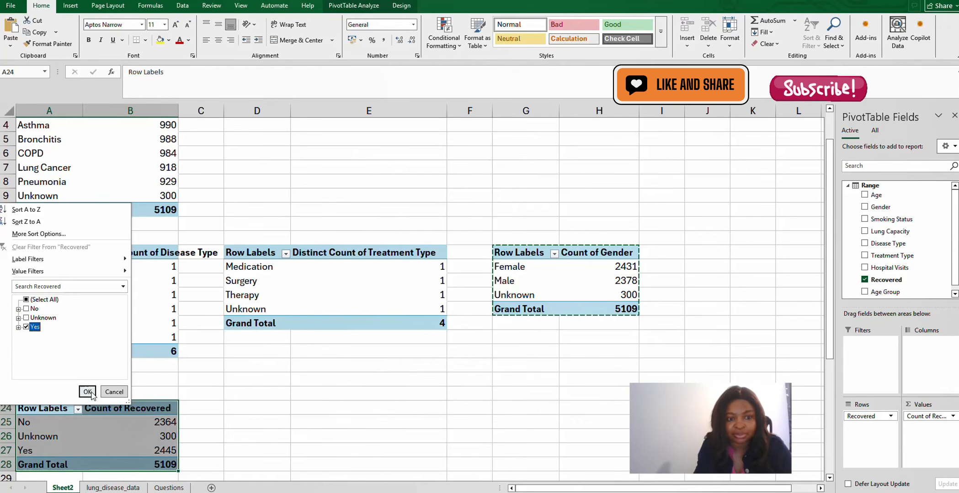
pyautogui.click(88, 392)
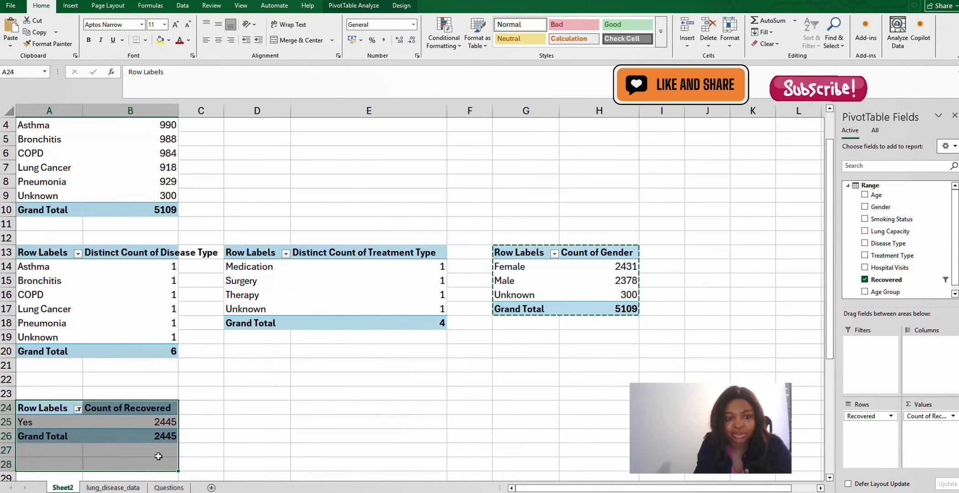
pyautogui.click(157, 452)
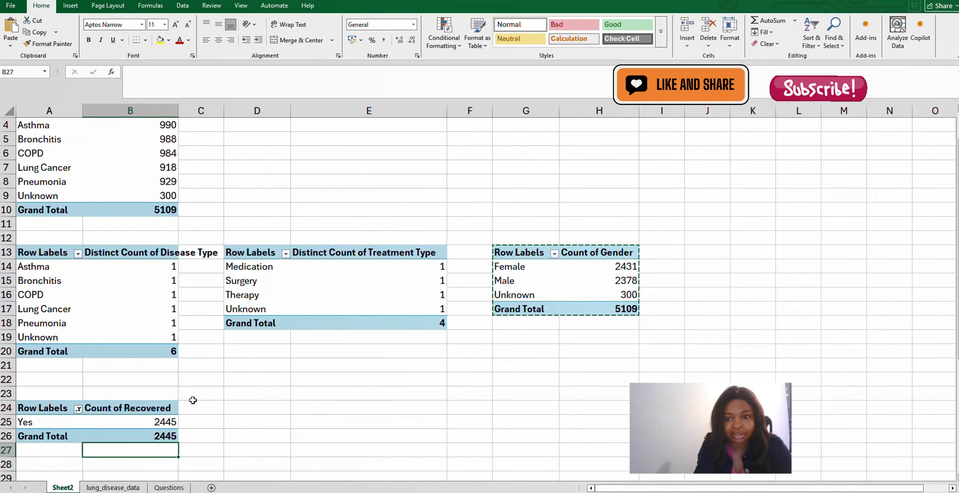
pyautogui.press('Escape')
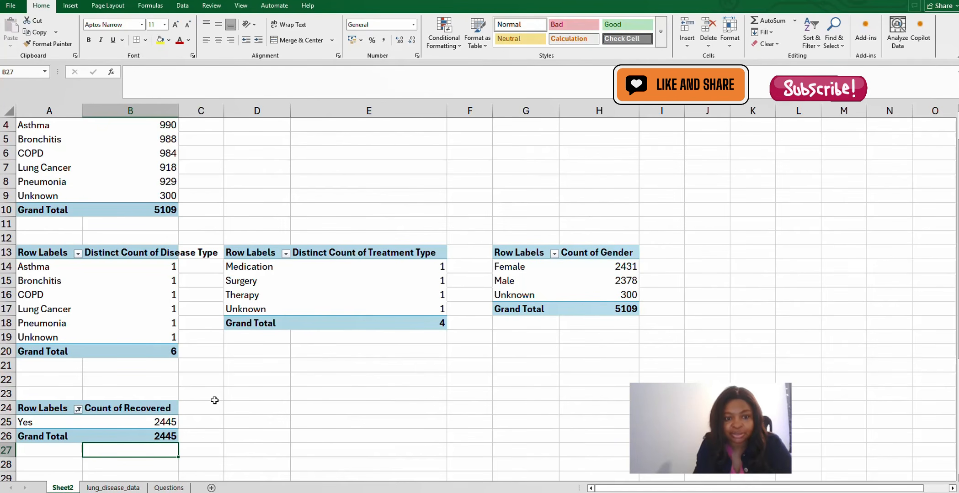
pyautogui.click(169, 488)
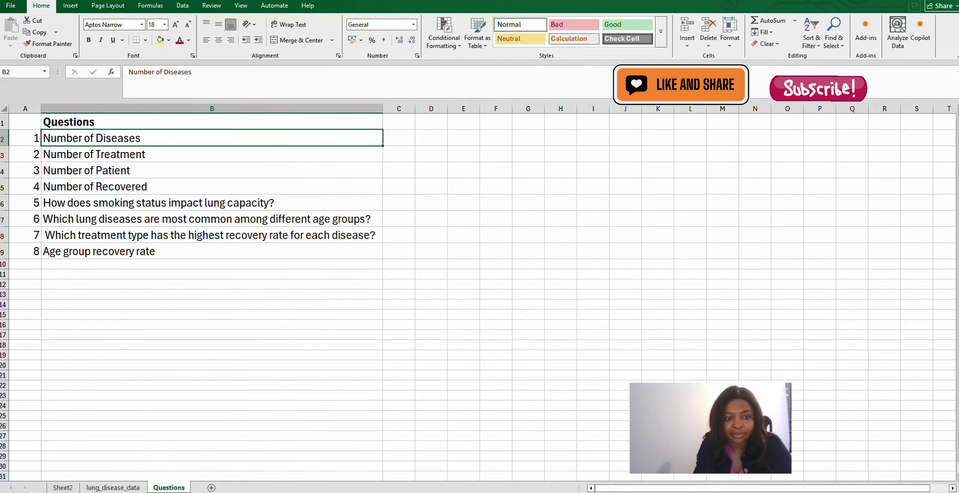
pyautogui.click(62, 488)
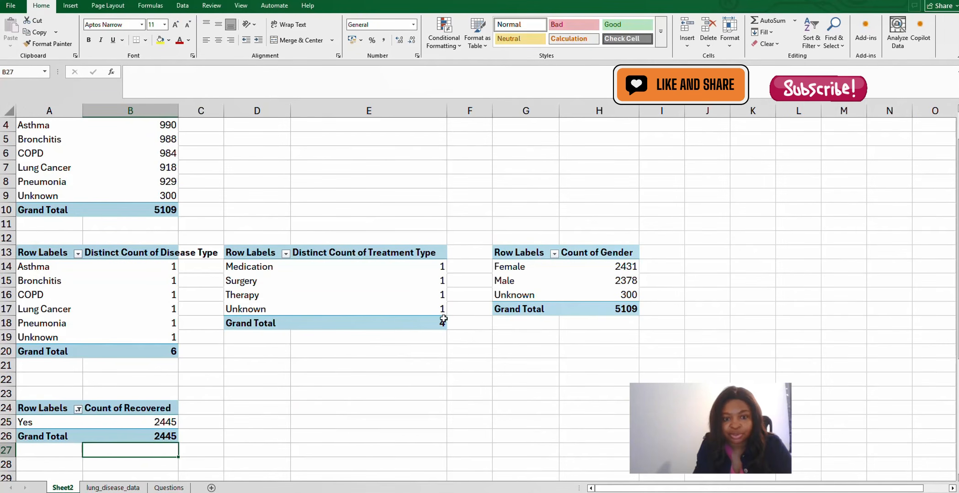
pyautogui.click(246, 409)
pyautogui.rightClick(249, 409)
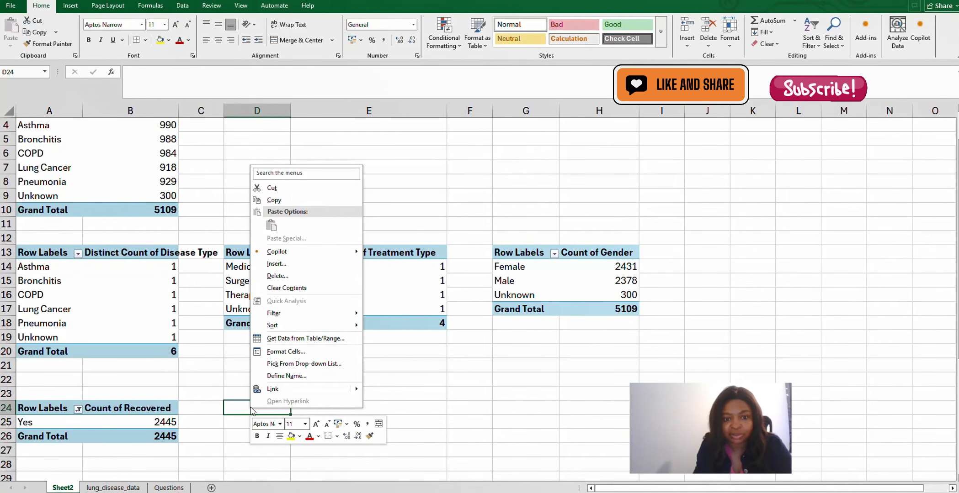
pyautogui.press('Escape')
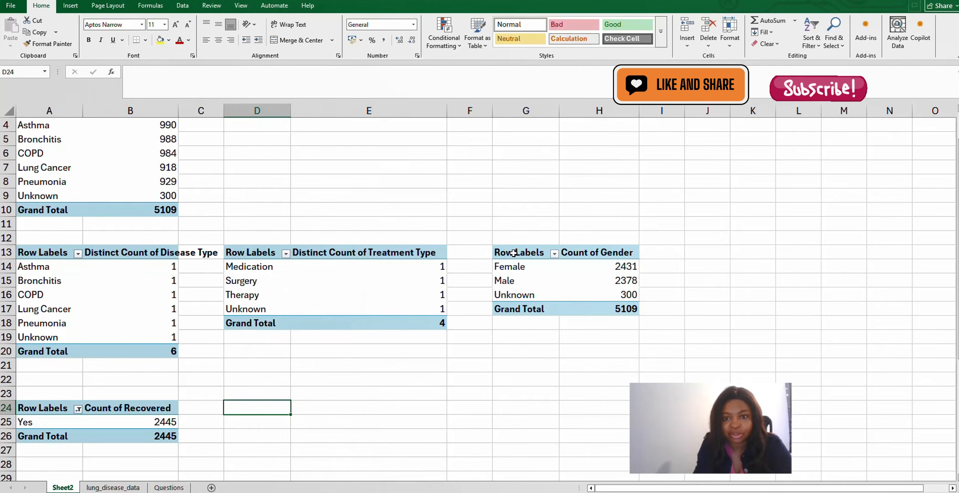
# Step: Copy the Count of Gender PivotTable and paste it at D24, beside the Recovered PivotTable
pyautogui.moveTo(515, 254); pyautogui.dragTo(596, 309)
pyautogui.rightClick(593, 297)
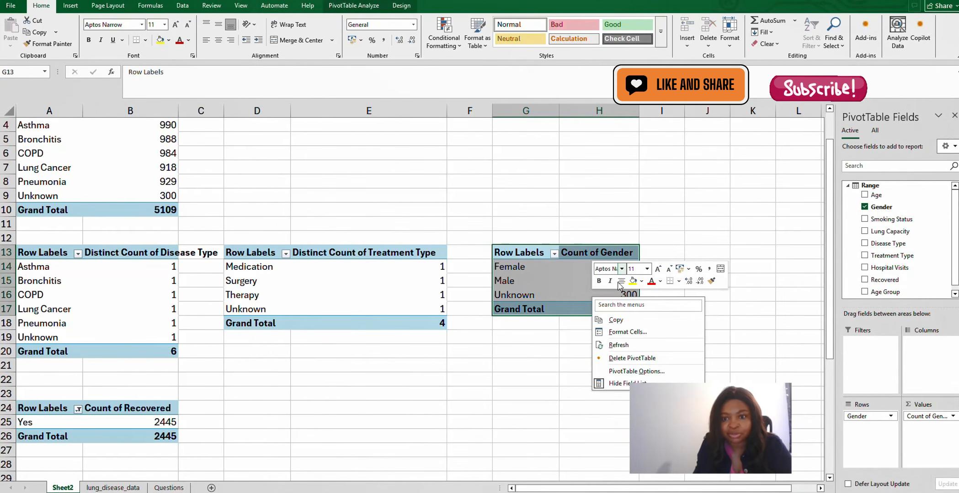
pyautogui.click(615, 320)
pyautogui.click(254, 408)
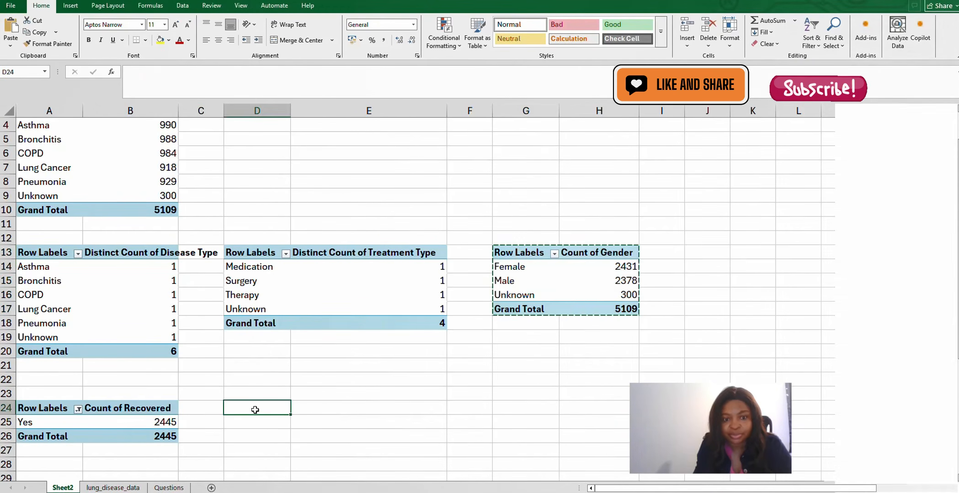
pyautogui.rightClick(255, 409)
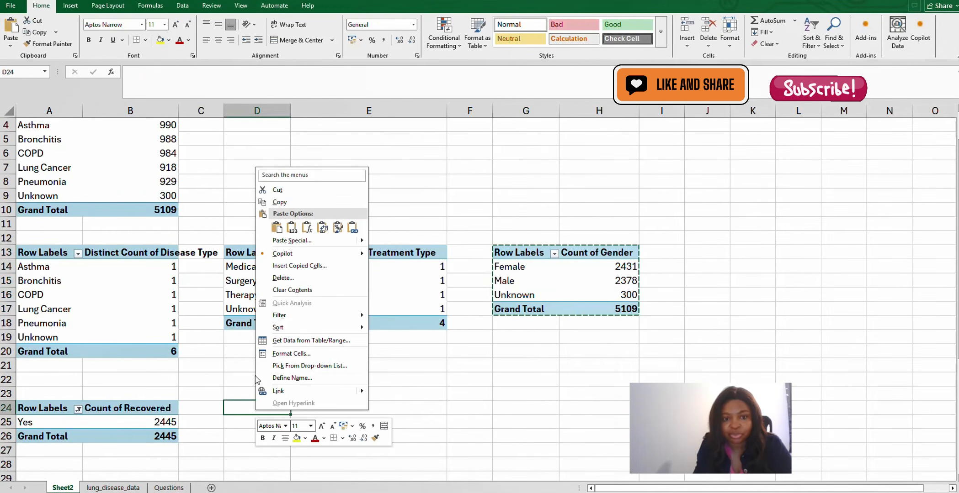
pyautogui.click(275, 231)
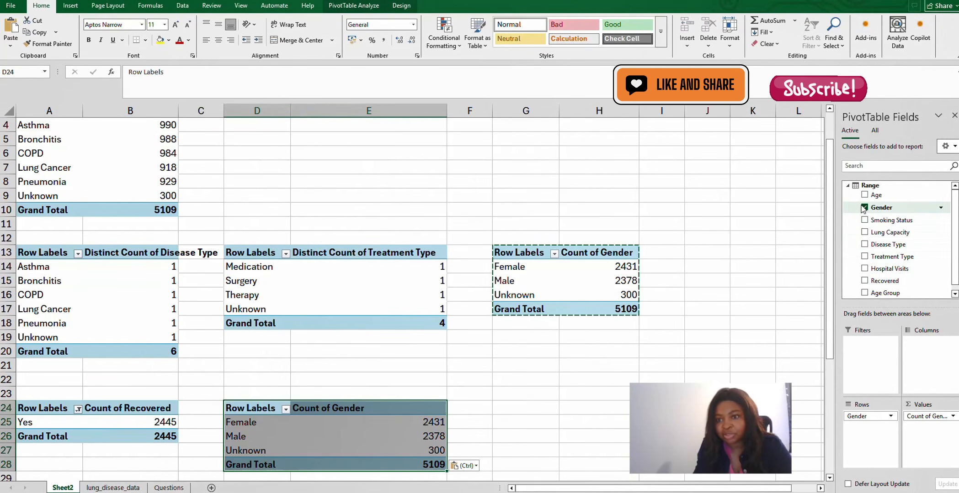
# Step: Replace Gender in the PivotTable at D24 with Smoking Status as rows and Lung Capacity as counted values
pyautogui.click(864, 208)
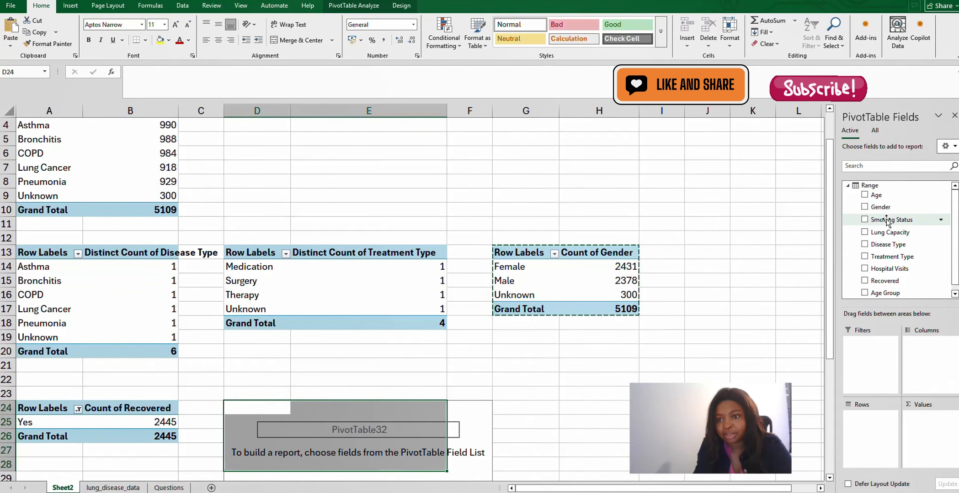
pyautogui.moveTo(886, 222); pyautogui.dragTo(879, 435)
pyautogui.moveTo(890, 226); pyautogui.dragTo(929, 435)
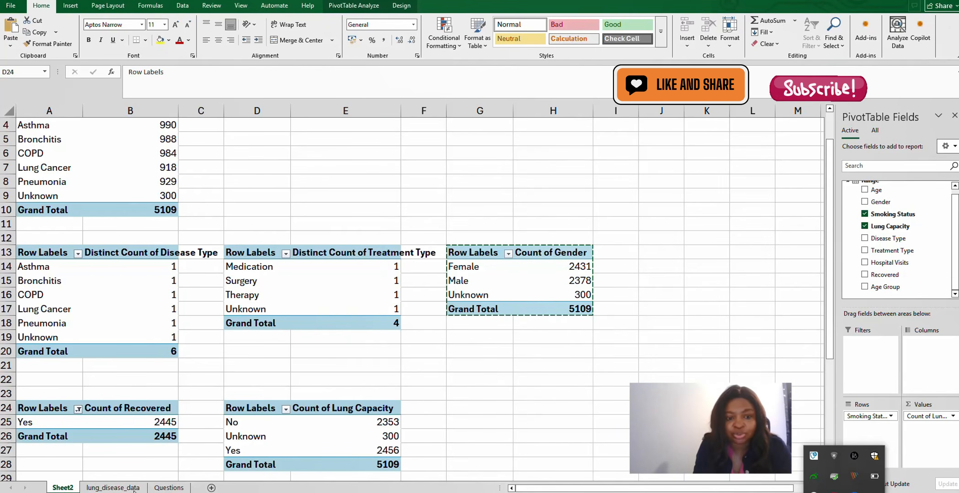
# Step: Consult the Questions sheet for the next question and the lung_disease_data sheet for its columns, then return to Sheet2
pyautogui.click(167, 490)
pyautogui.click(166, 488)
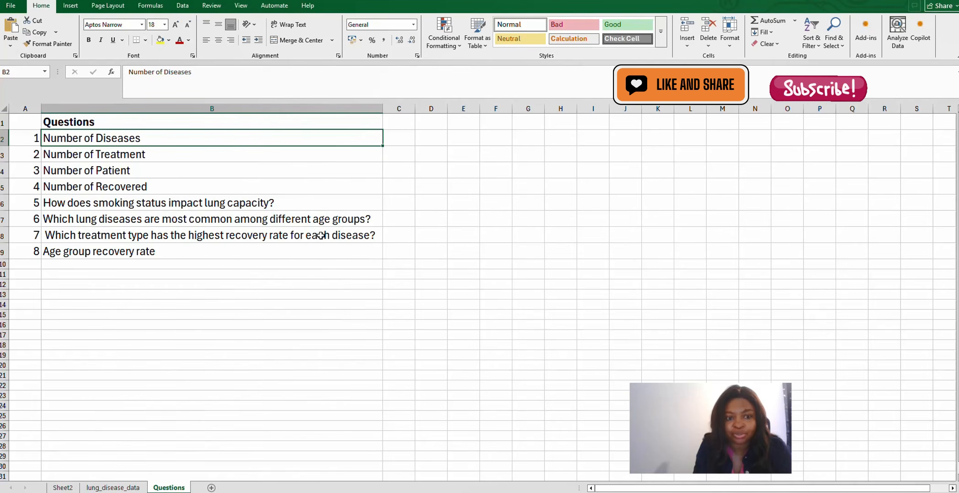
pyautogui.click(114, 488)
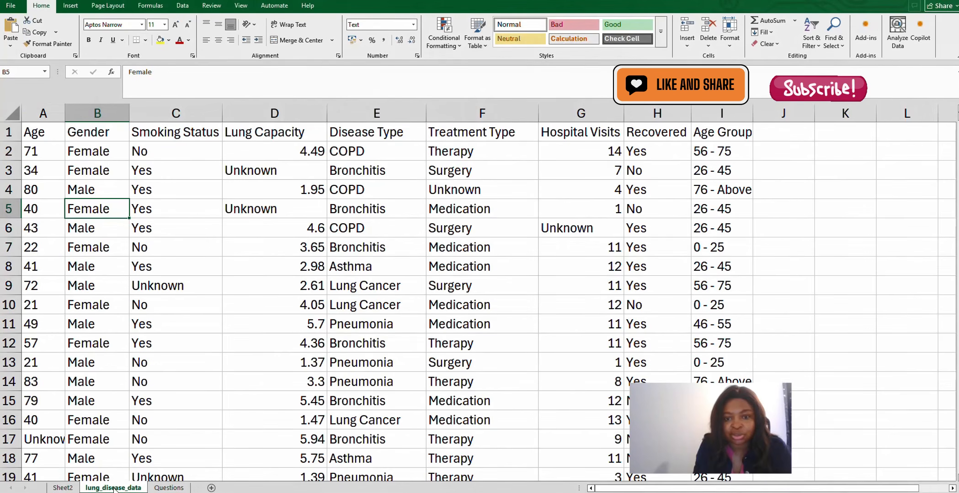
pyautogui.click(64, 488)
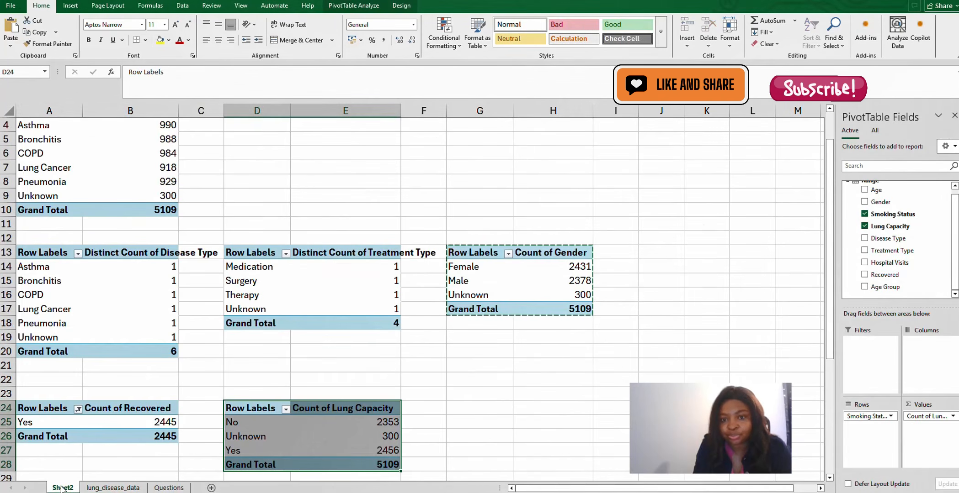
# Step: Copy the Count of Lung Capacity PivotTable and paste it at G24
pyautogui.click(474, 393)
pyautogui.moveTo(254, 408); pyautogui.dragTo(348, 465)
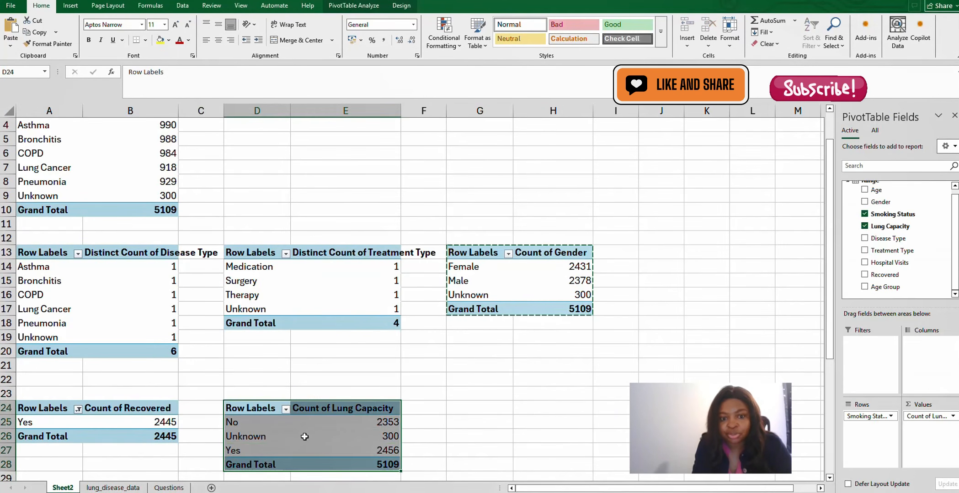
pyautogui.rightClick(308, 432)
pyautogui.click(327, 365)
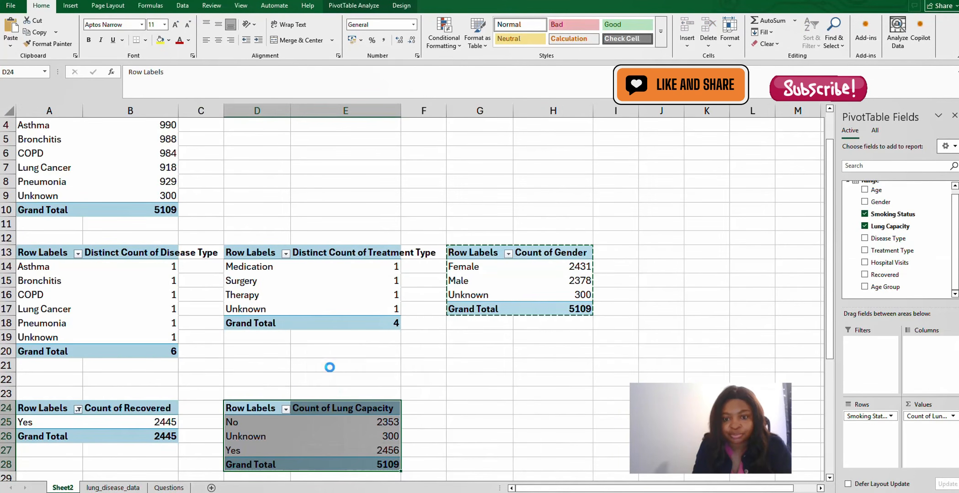
pyautogui.click(473, 412)
pyautogui.rightClick(474, 411)
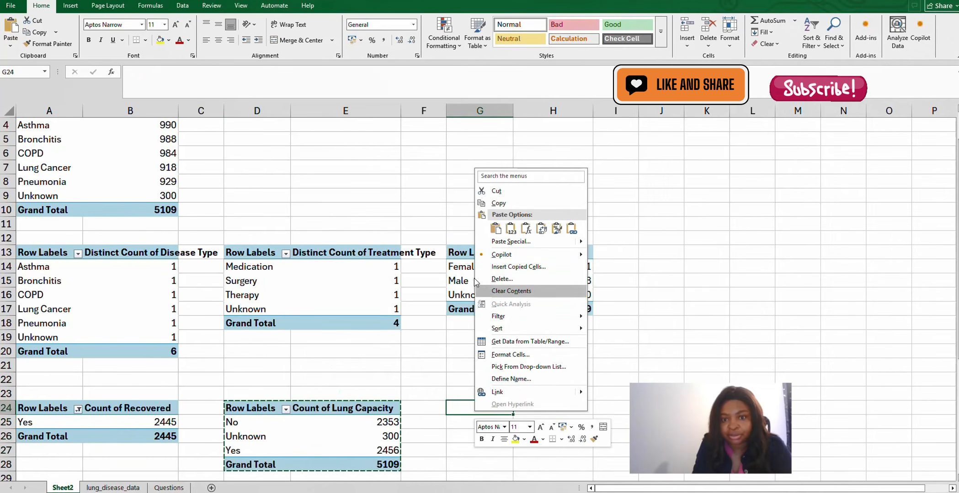
pyautogui.click(495, 231)
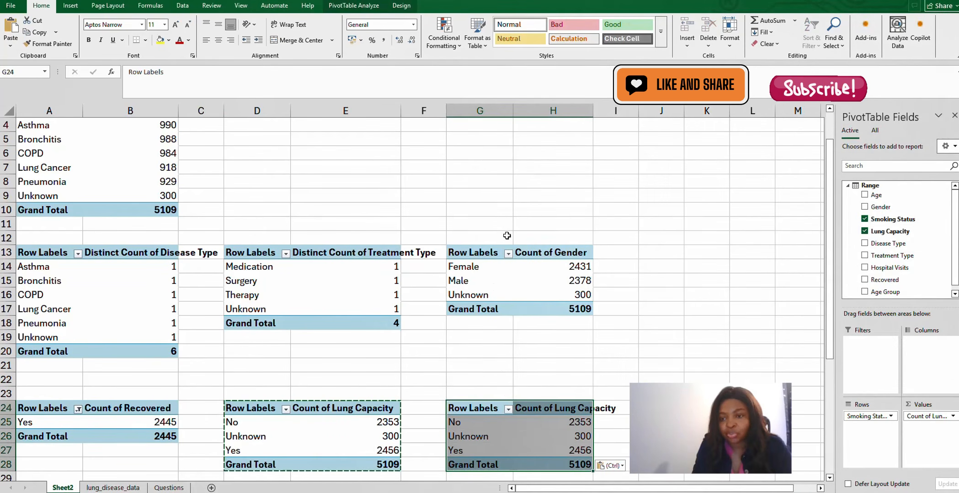
# Step: Replace the fields of the PivotTable at G24 with Age Group as rows and Disease Type as counted values
pyautogui.click(863, 220)
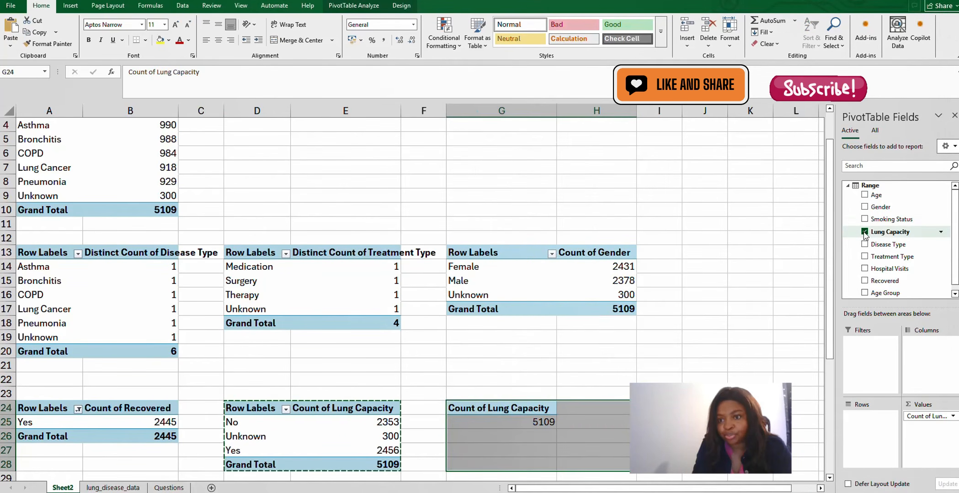
pyautogui.click(864, 233)
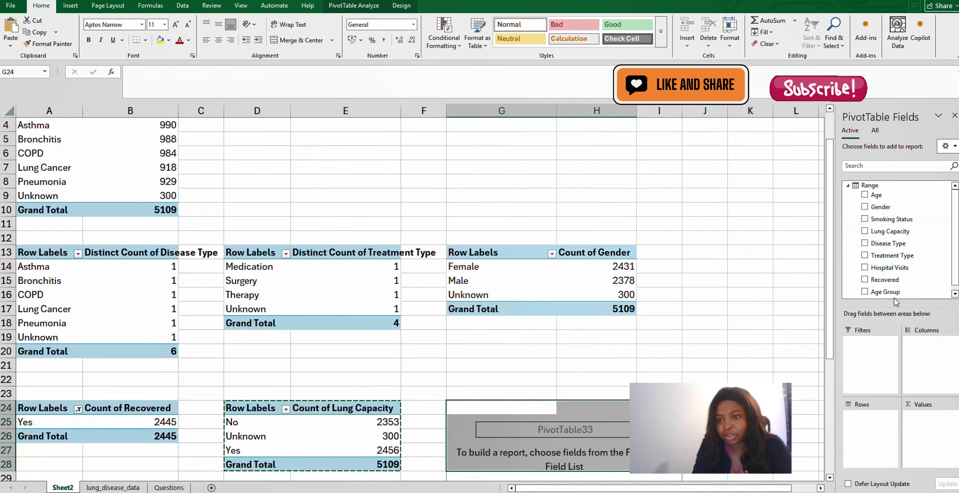
pyautogui.moveTo(885, 292); pyautogui.dragTo(878, 443)
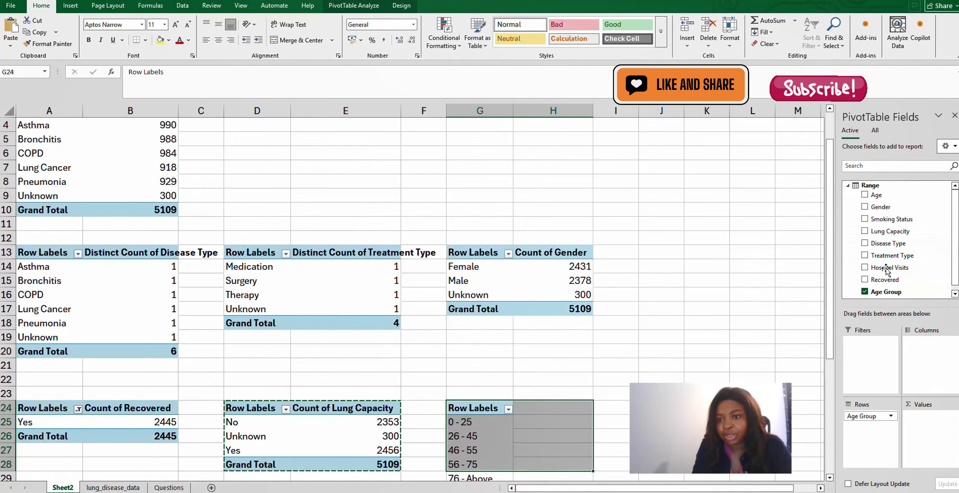
pyautogui.moveTo(888, 244); pyautogui.dragTo(930, 418)
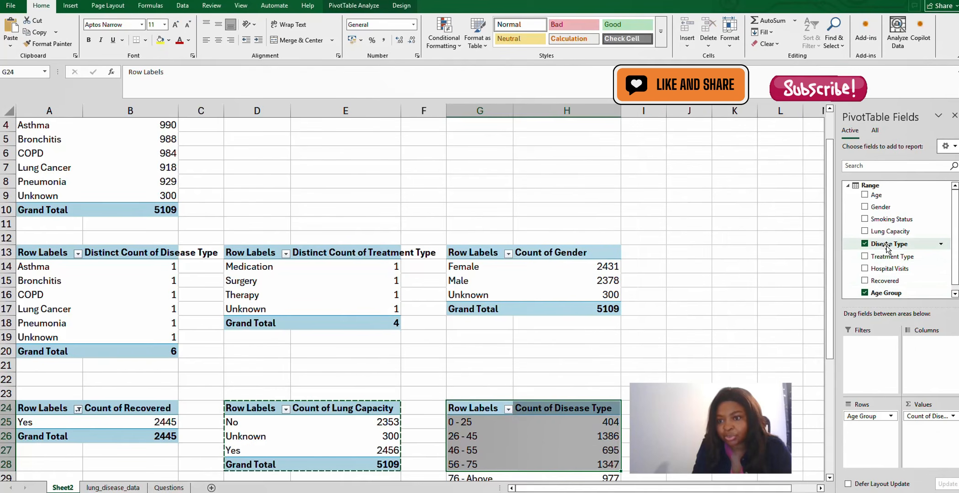
# Step: Add Disease Type as columns to the PivotTable at G24, then consult the Questions sheet for the next question
pyautogui.moveTo(887, 247); pyautogui.dragTo(928, 348)
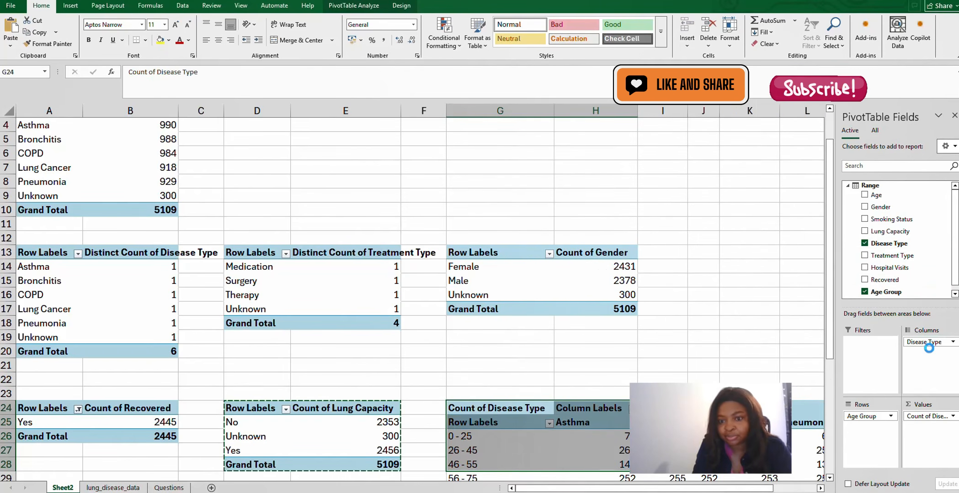
pyautogui.scroll(-2, 660, 355)
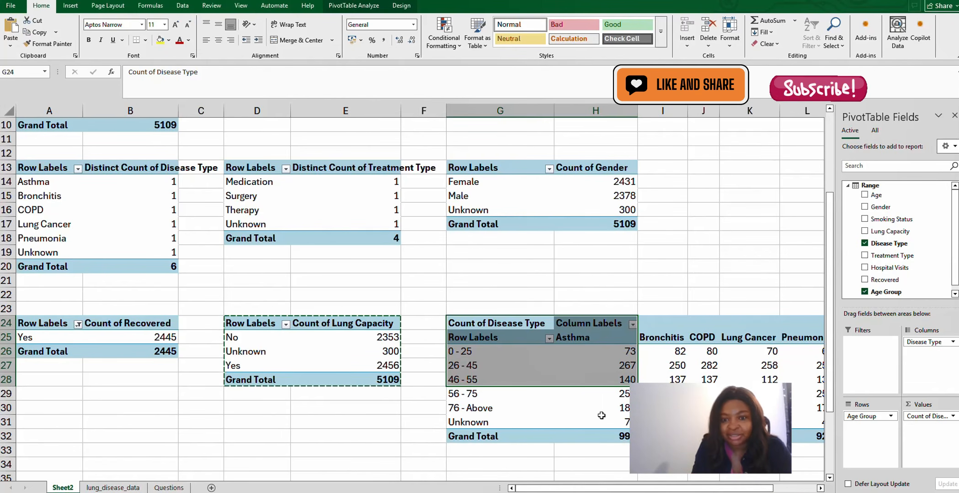
pyautogui.click(158, 488)
pyautogui.click(62, 488)
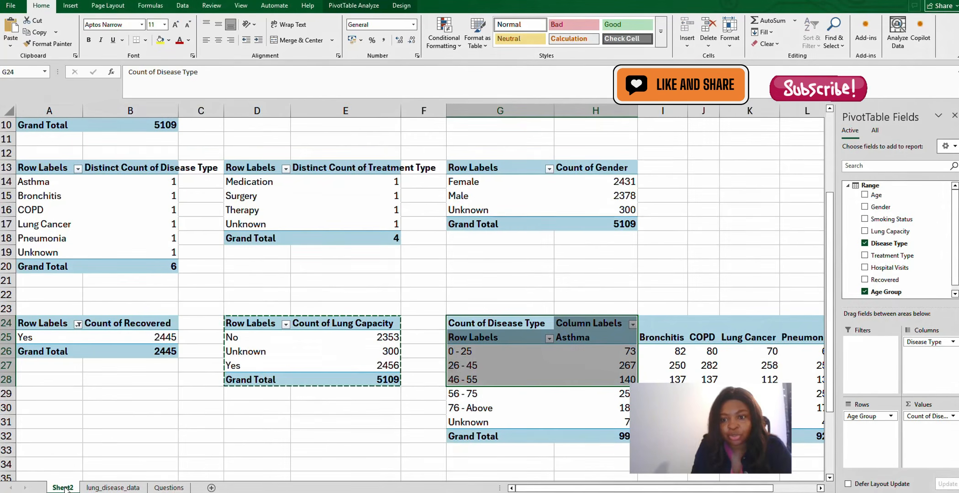
pyautogui.click(170, 488)
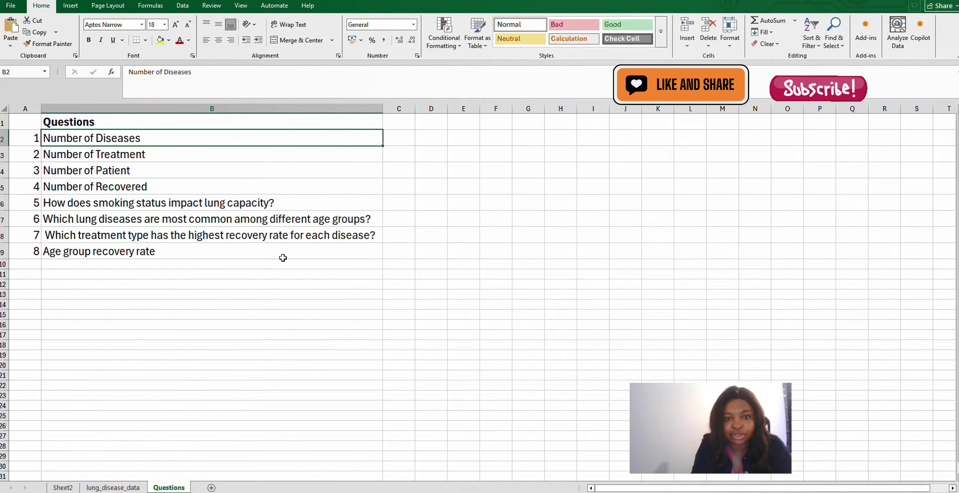
pyautogui.click(62, 488)
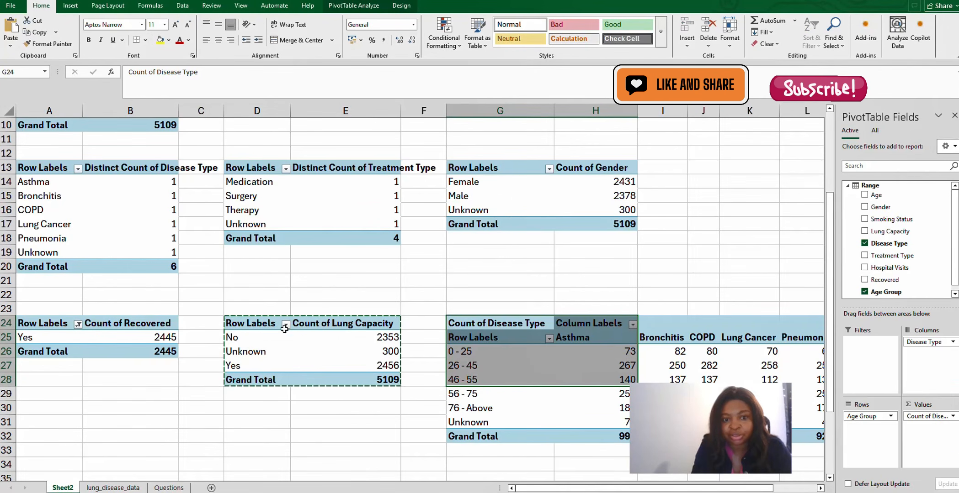
pyautogui.rightClick(336, 337)
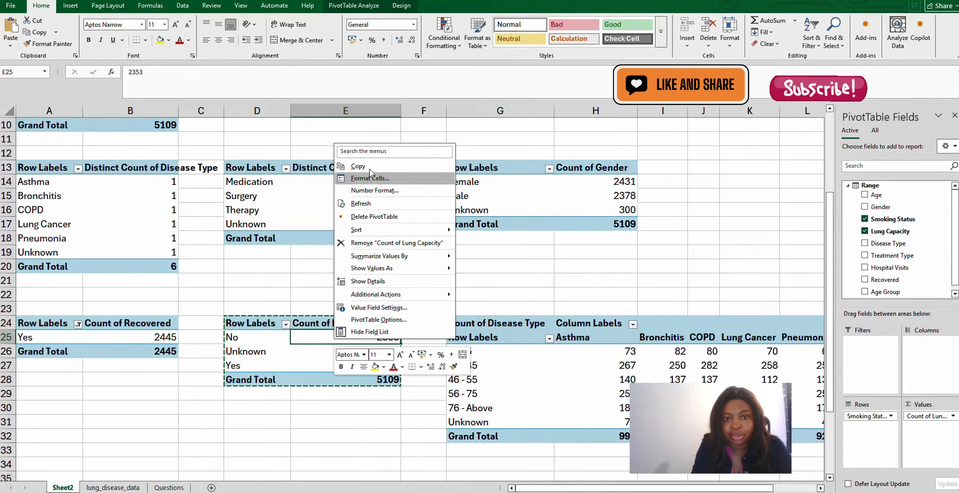
pyautogui.click(358, 167)
pyautogui.scroll(-4, 162, 346)
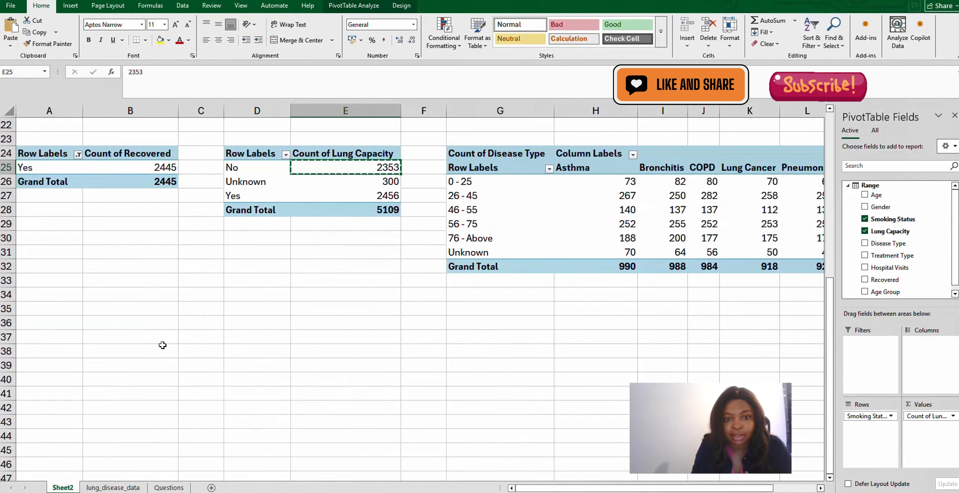
pyautogui.click(47, 313)
pyautogui.rightClick(47, 313)
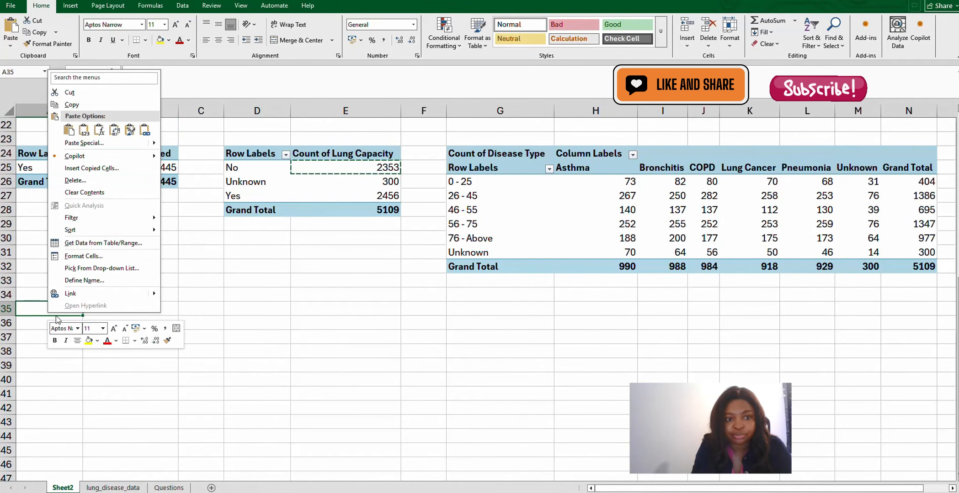
pyautogui.click(68, 130)
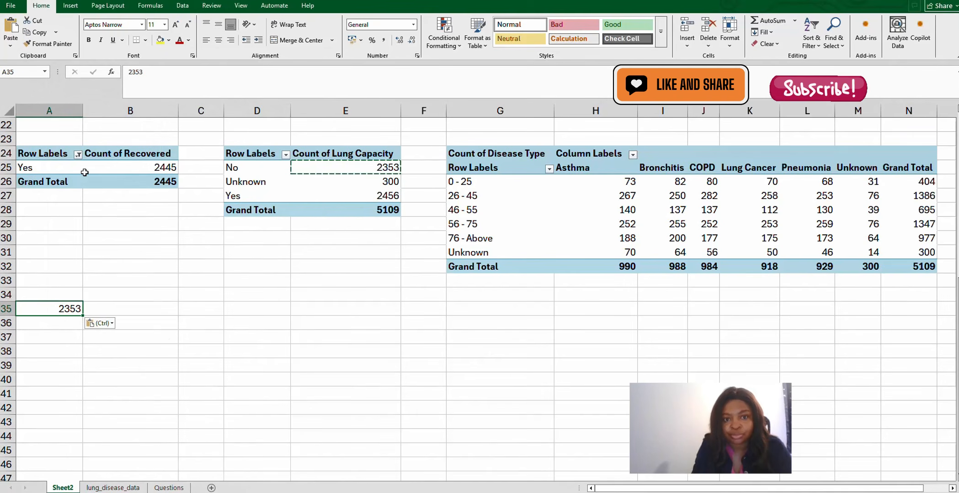
# Step: Copy the whole Count of Lung Capacity PivotTable and paste it at A35
pyautogui.moveTo(252, 154); pyautogui.dragTo(366, 204)
pyautogui.rightClick(353, 195)
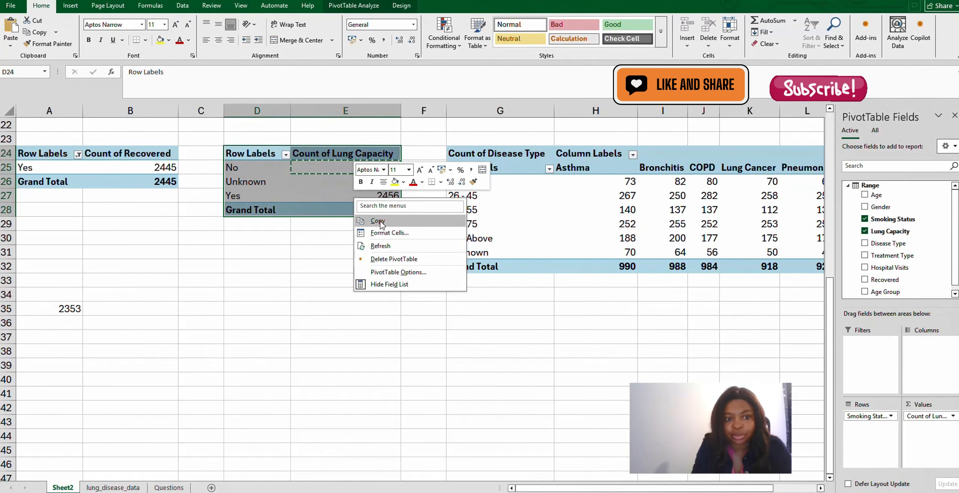
pyautogui.click(365, 221)
pyautogui.click(47, 311)
pyautogui.rightClick(48, 312)
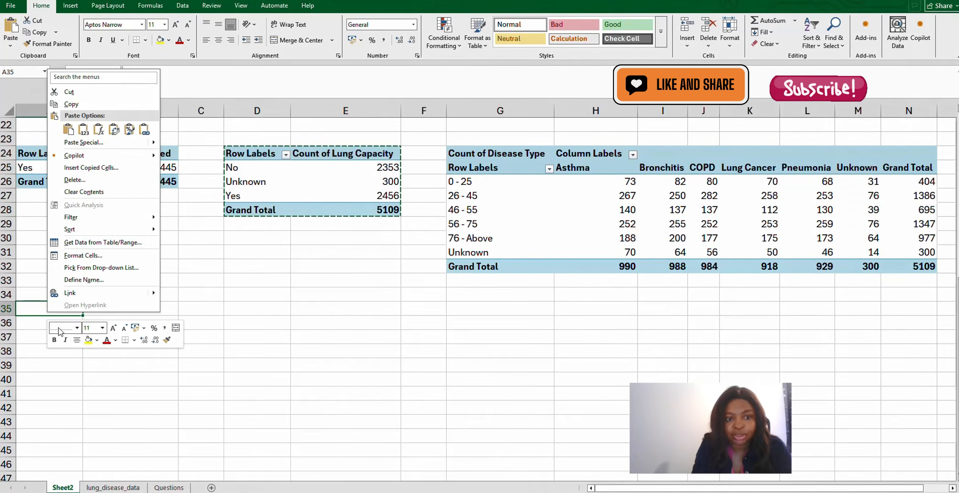
pyautogui.click(68, 129)
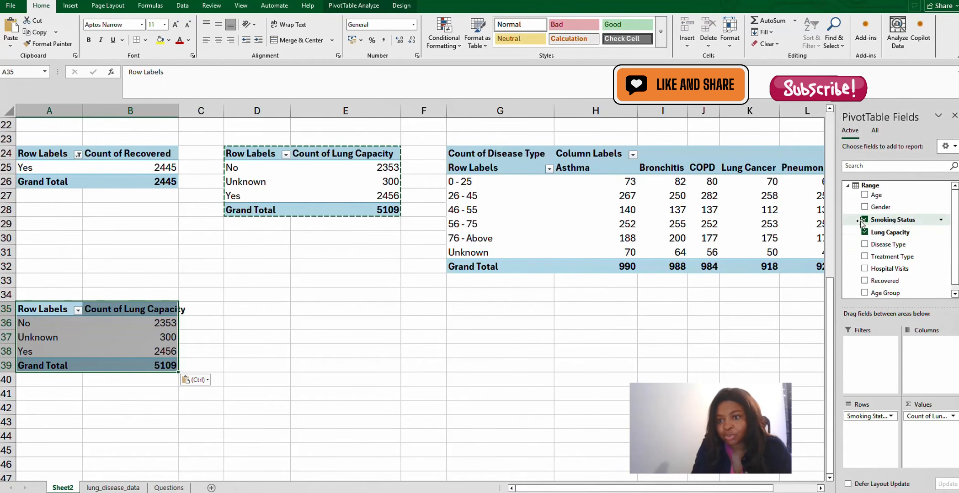
# Step: Replace the fields of the PivotTable at A35 with Treatment Type as rows and Recovered, filtered to Yes, as counted values and columns
pyautogui.click(864, 220)
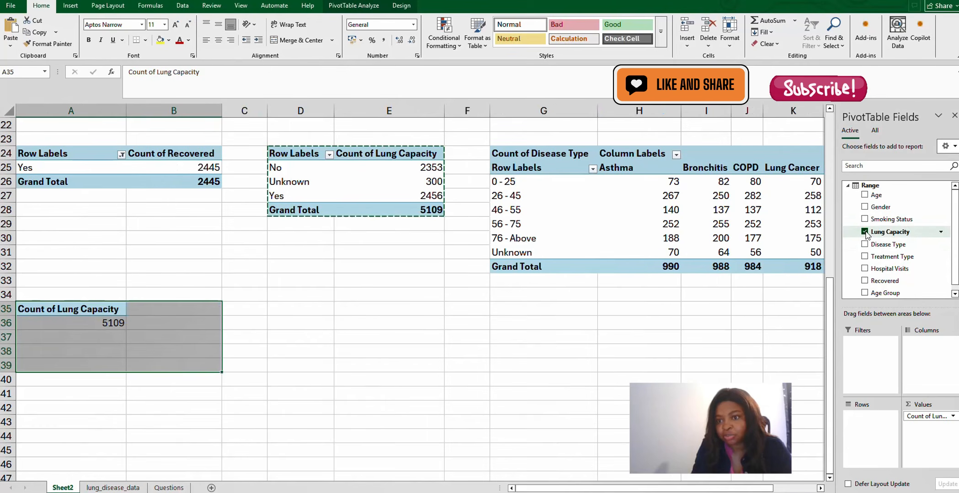
pyautogui.click(865, 232)
pyautogui.moveTo(872, 258); pyautogui.dragTo(877, 428)
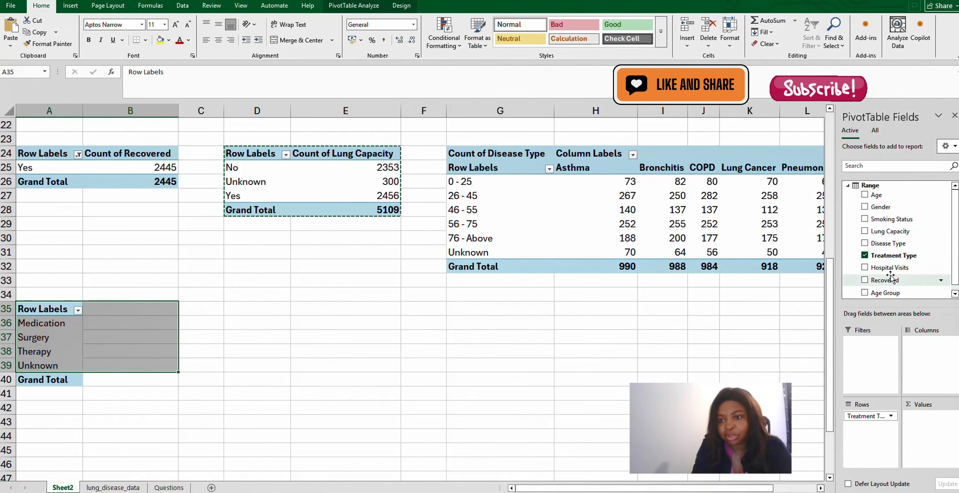
pyautogui.moveTo(890, 281); pyautogui.dragTo(931, 423)
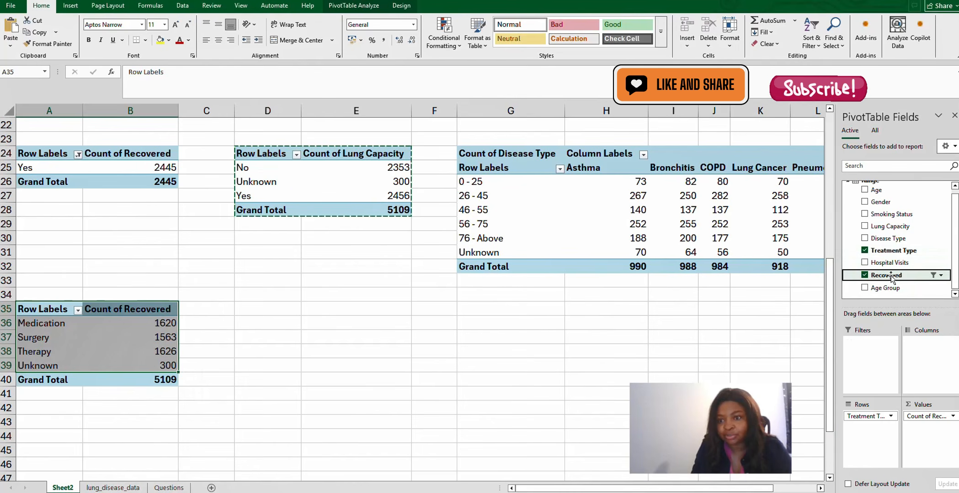
pyautogui.moveTo(890, 277); pyautogui.dragTo(935, 366)
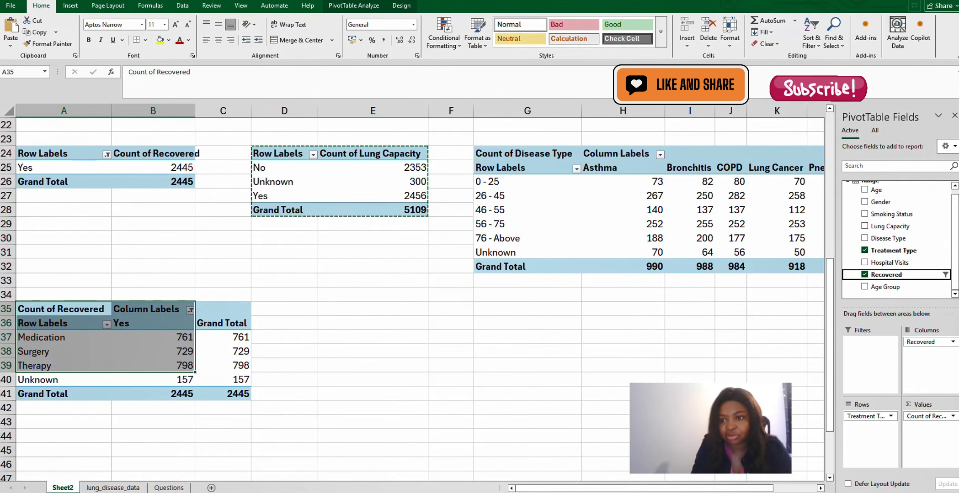
# Step: Examine the recovered counts per treatment type in the PivotTable at A35 and the filter options of Recovered
pyautogui.click(942, 276)
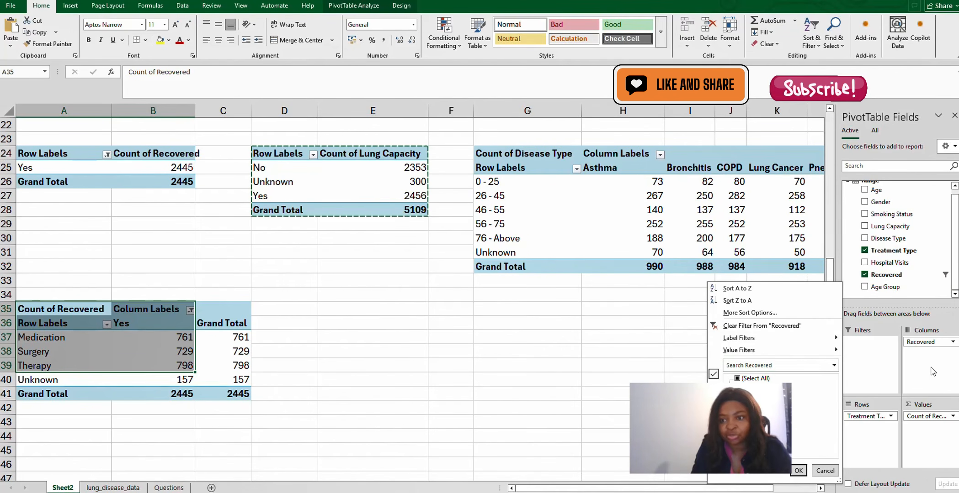
pyautogui.click(138, 424)
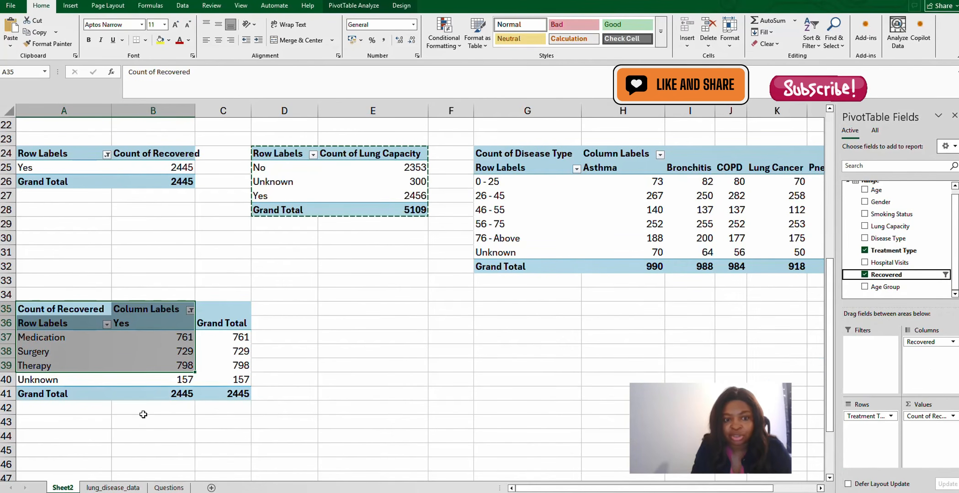
pyautogui.click(98, 343)
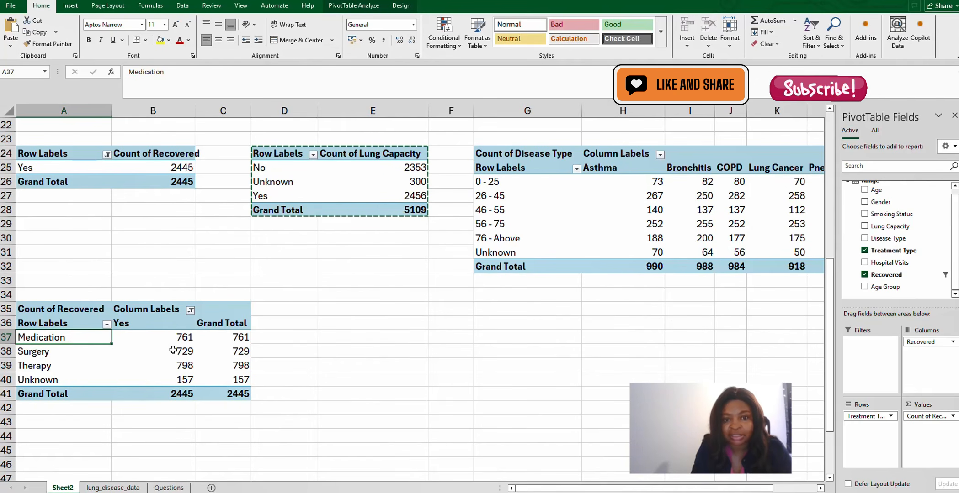
pyautogui.moveTo(144, 338); pyautogui.dragTo(143, 377)
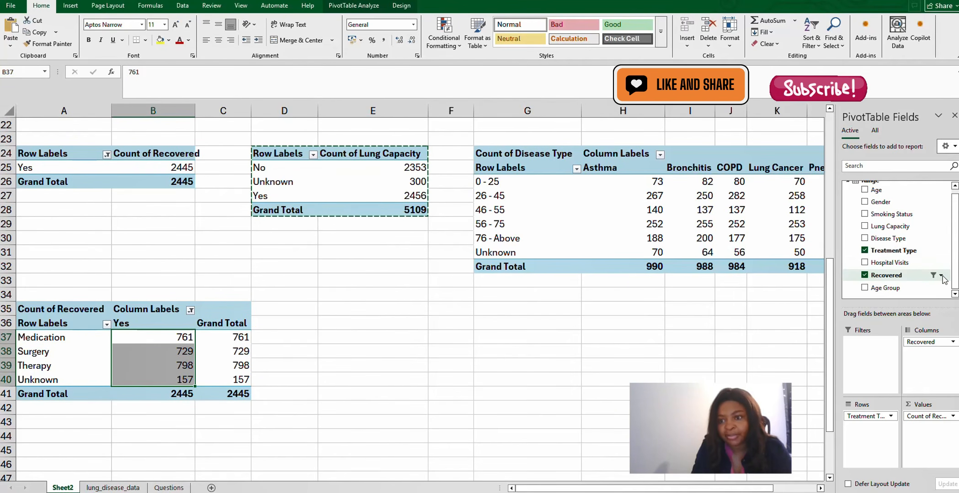
pyautogui.click(940, 276)
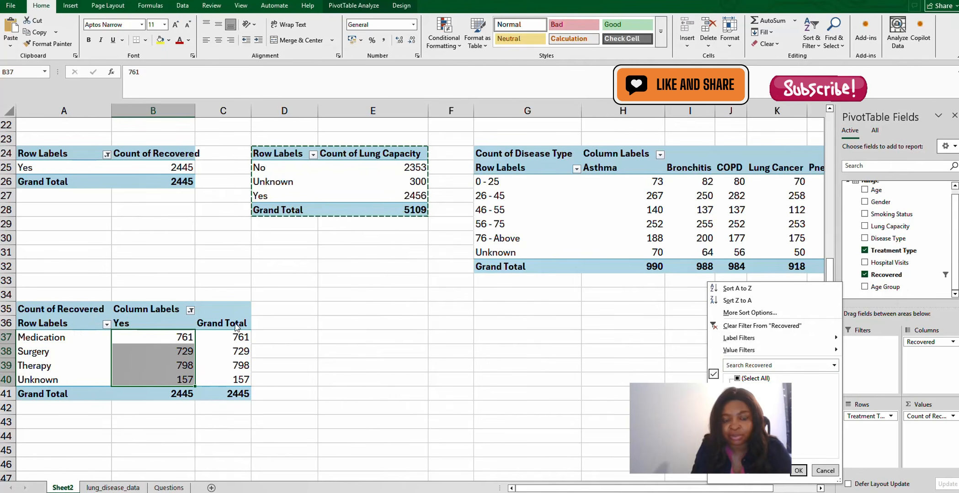
pyautogui.click(357, 371)
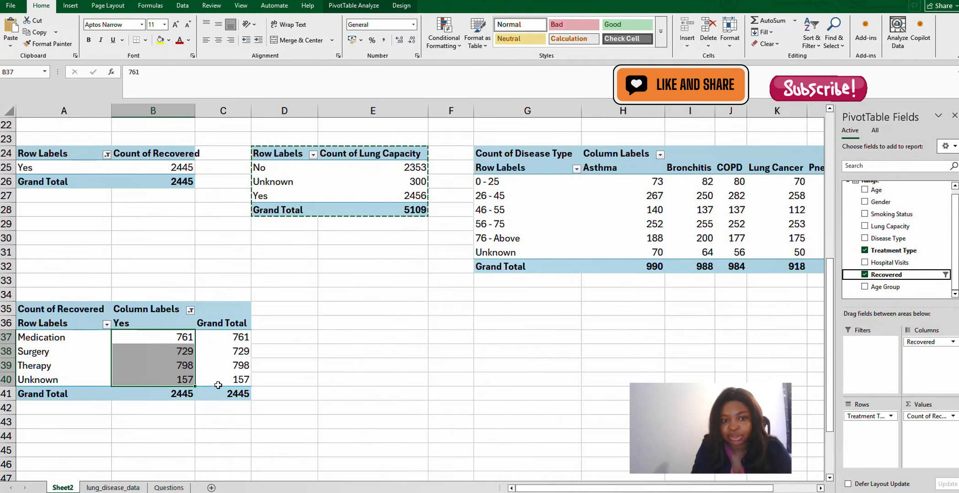
pyautogui.click(325, 348)
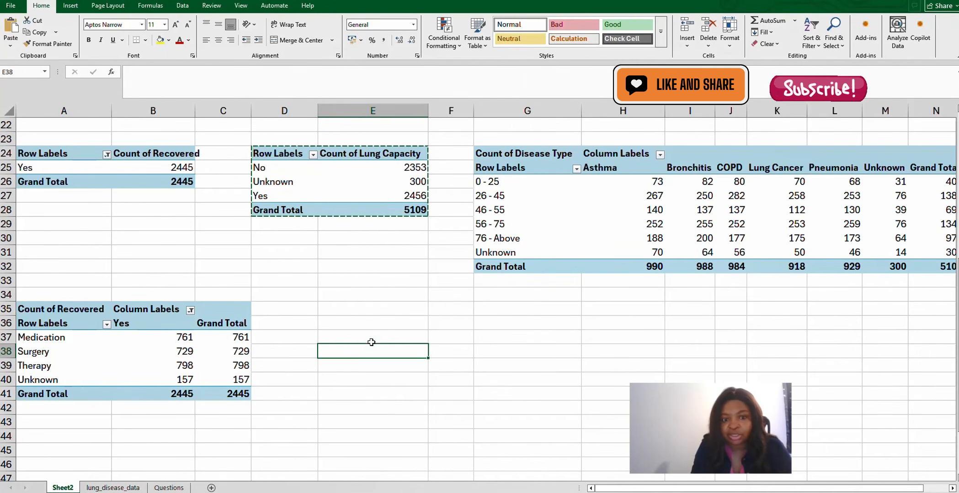
# Step: Check the Questions sheet for the next question, then copy the Count of Lung Capacity PivotTable on Sheet2 to E37
pyautogui.click(170, 488)
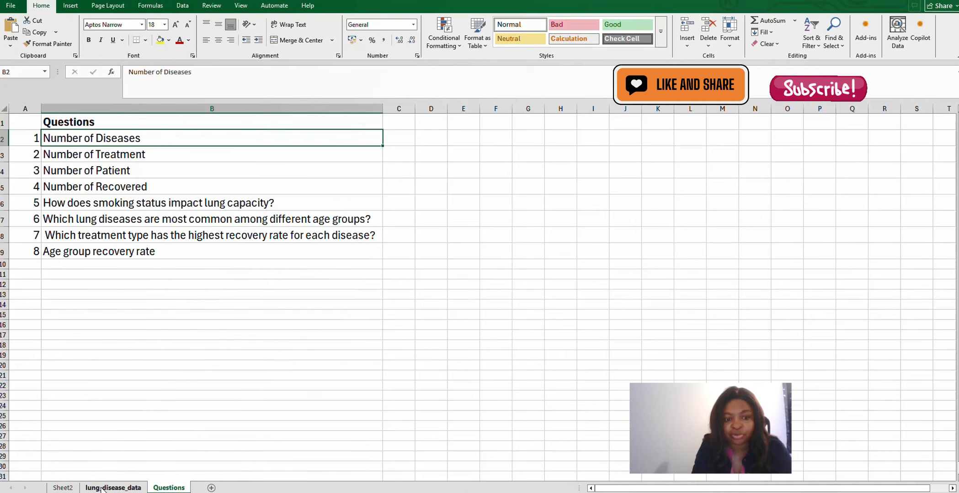
pyautogui.click(63, 488)
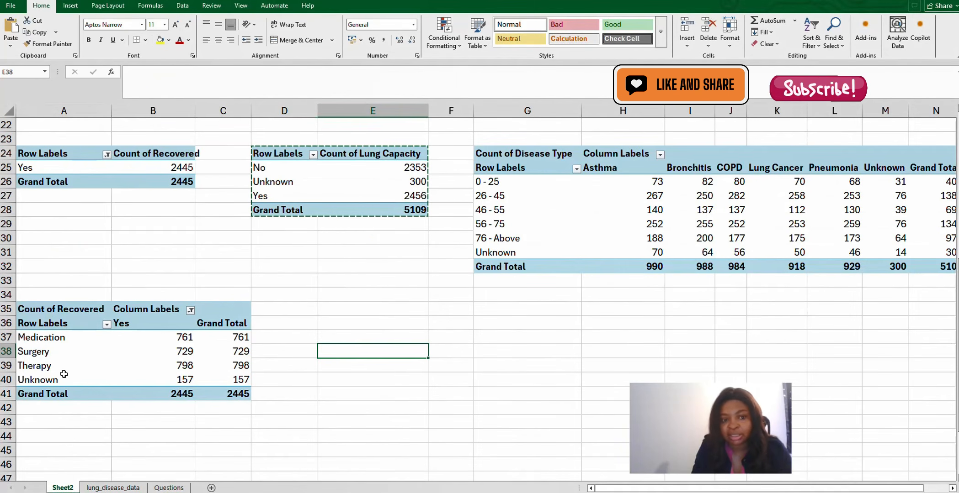
pyautogui.moveTo(286, 153); pyautogui.dragTo(398, 209)
pyautogui.rightClick(398, 209)
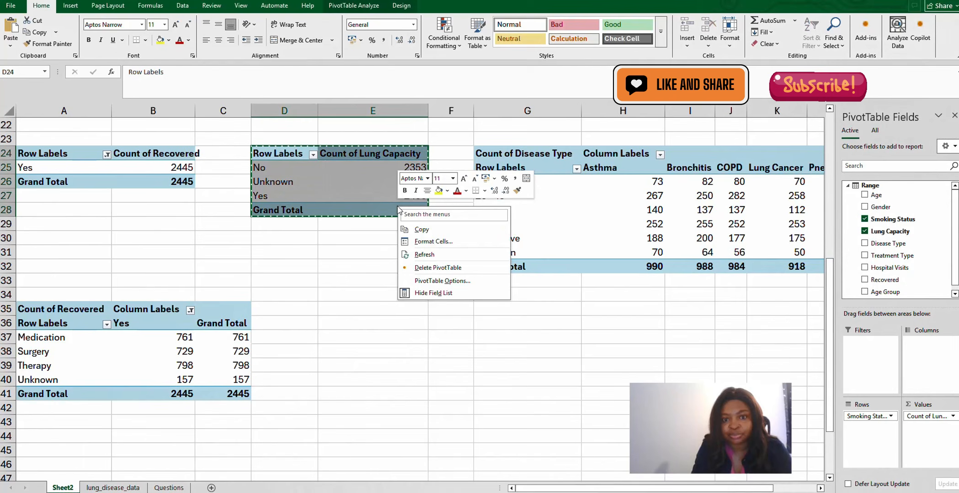
pyautogui.click(422, 229)
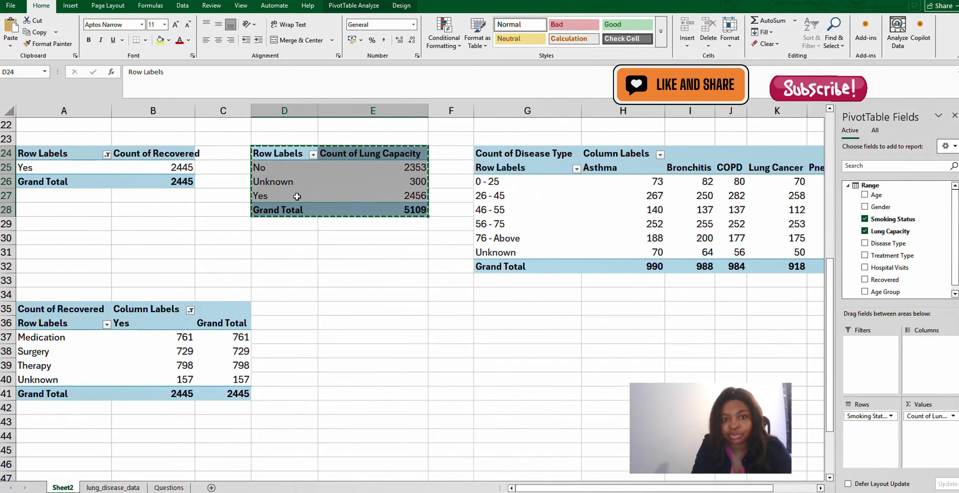
pyautogui.click(375, 341)
pyautogui.rightClick(375, 340)
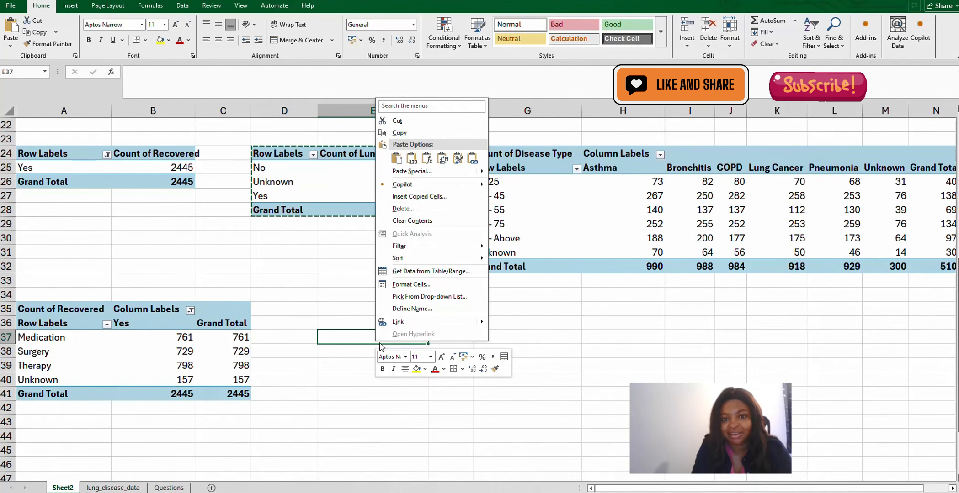
pyautogui.click(396, 159)
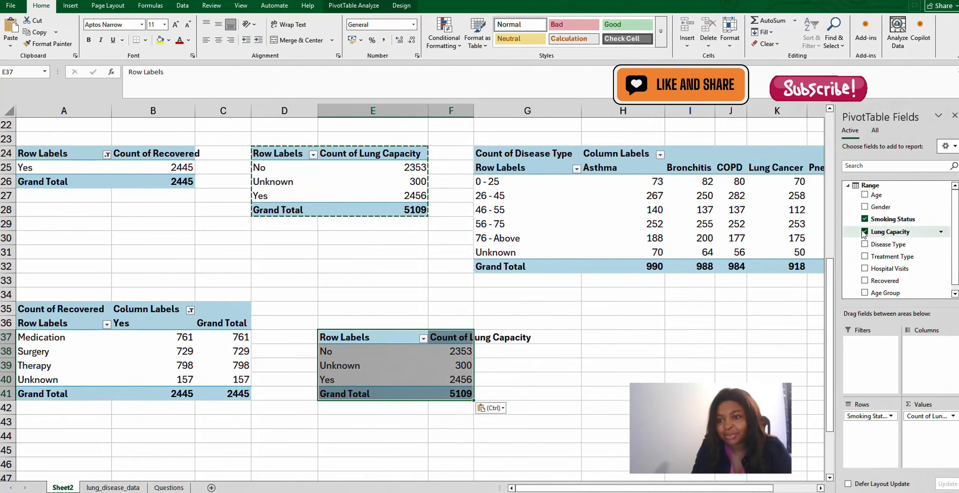
# Step: Replace the fields of the PivotTable at E37 with Age Group as rows and Recovered, filtered to Yes, as counted values and columns
pyautogui.click(864, 220)
pyautogui.click(864, 232)
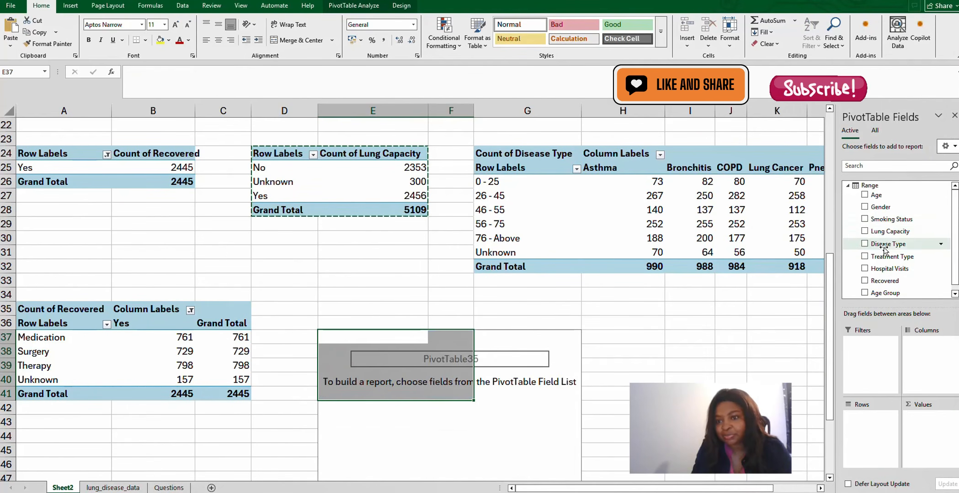
pyautogui.moveTo(885, 287); pyautogui.dragTo(873, 429)
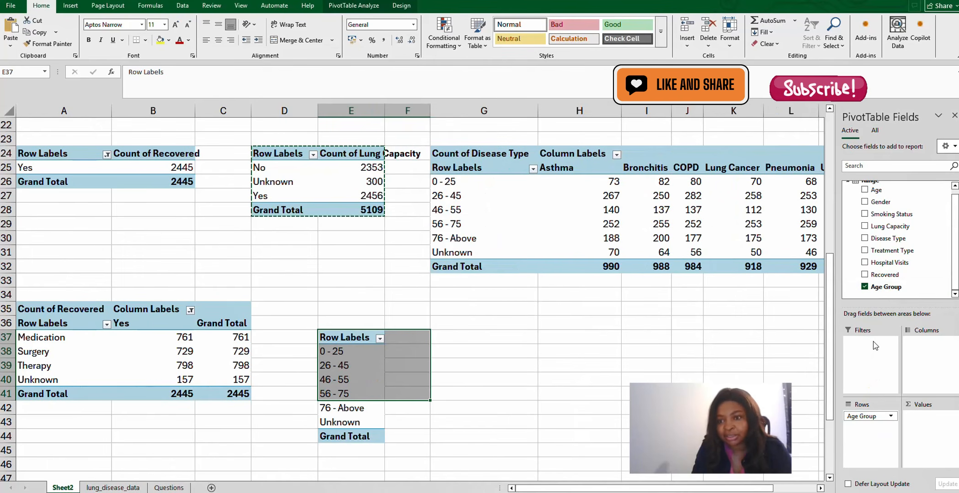
pyautogui.click(941, 276)
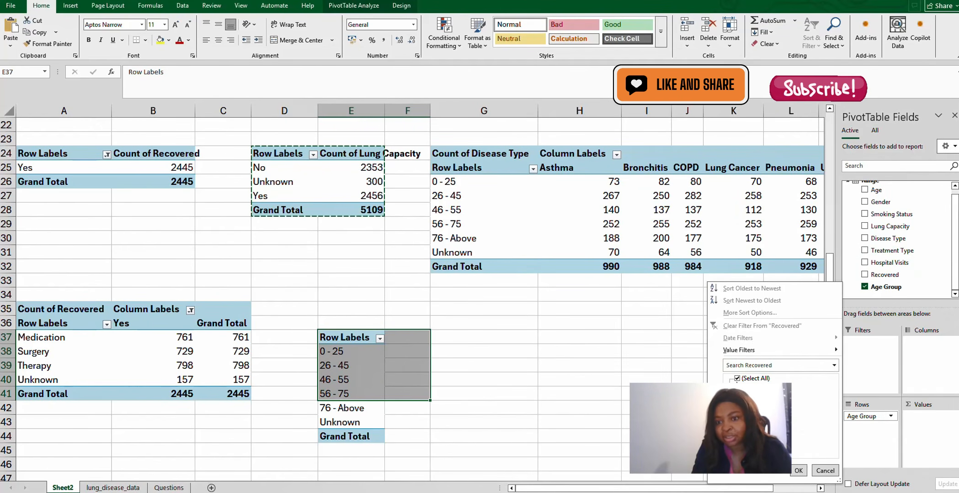
pyautogui.click(736, 379)
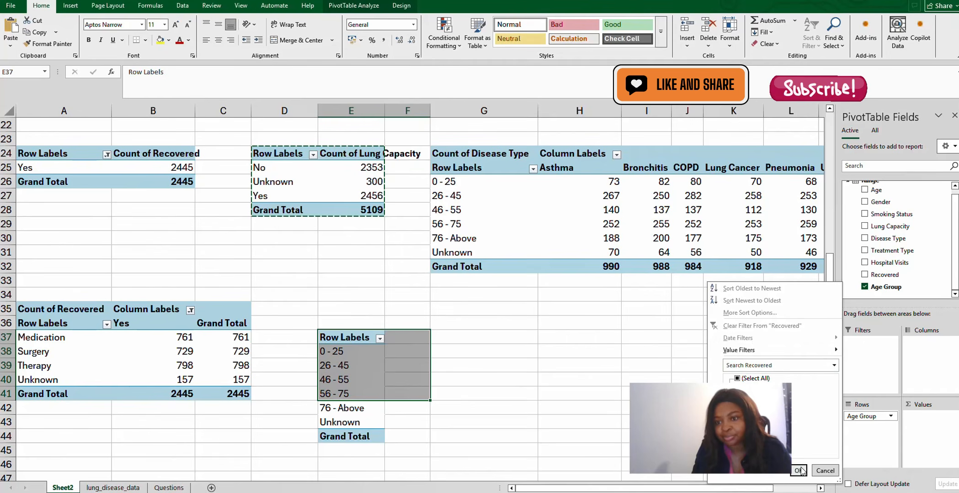
pyautogui.click(825, 471)
pyautogui.moveTo(889, 279); pyautogui.dragTo(923, 418)
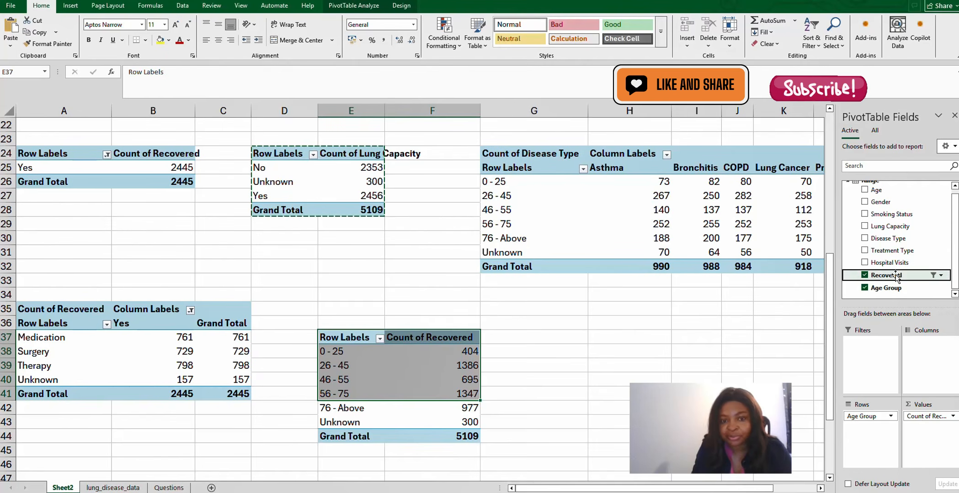
pyautogui.moveTo(896, 276); pyautogui.dragTo(930, 356)
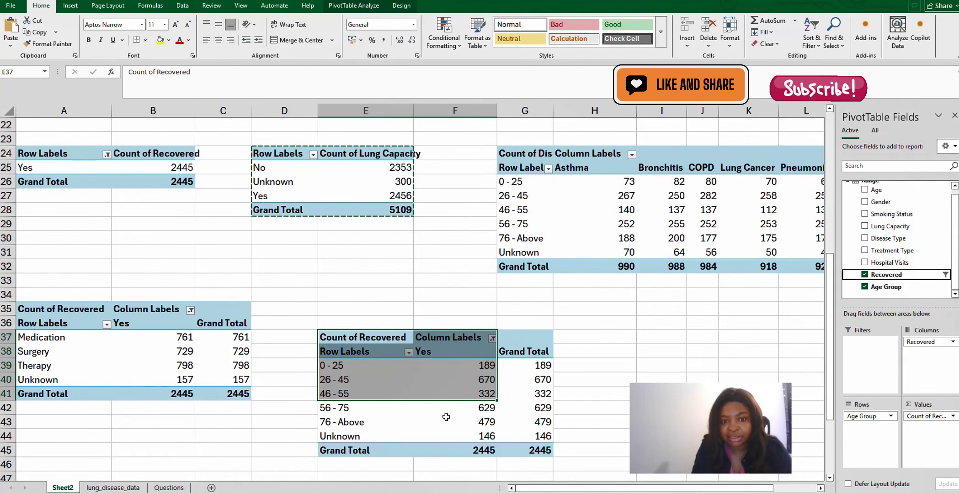
# Step: Sort the Treatment Type rows of the PivotTable at A35 in descending order by Count of Recovered
pyautogui.click(618, 343)
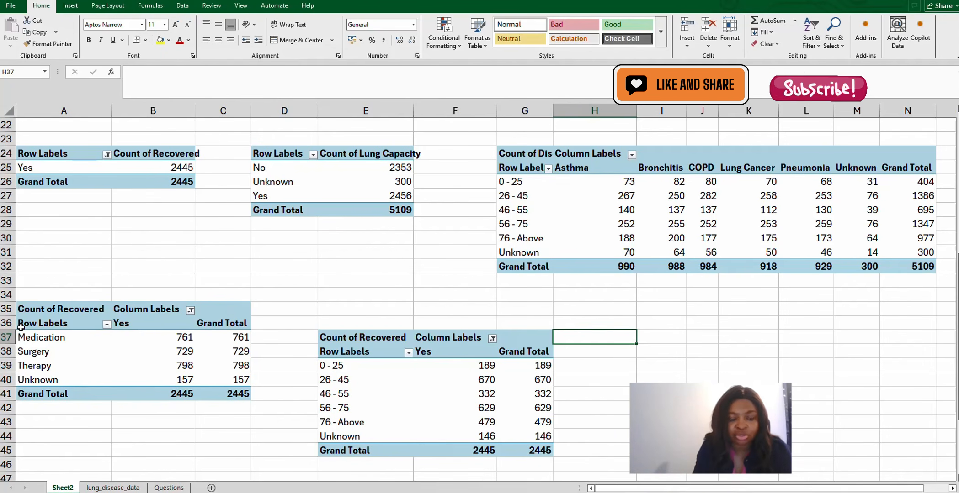
pyautogui.click(106, 325)
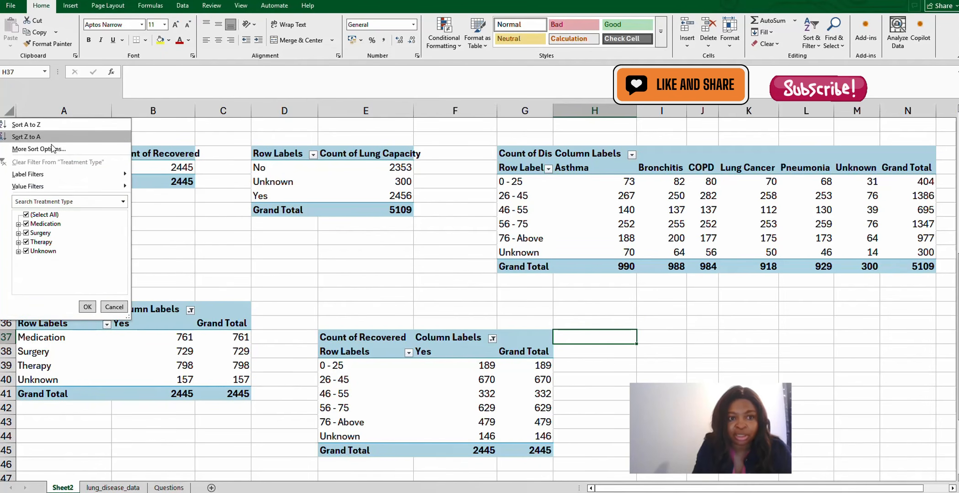
pyautogui.click(50, 151)
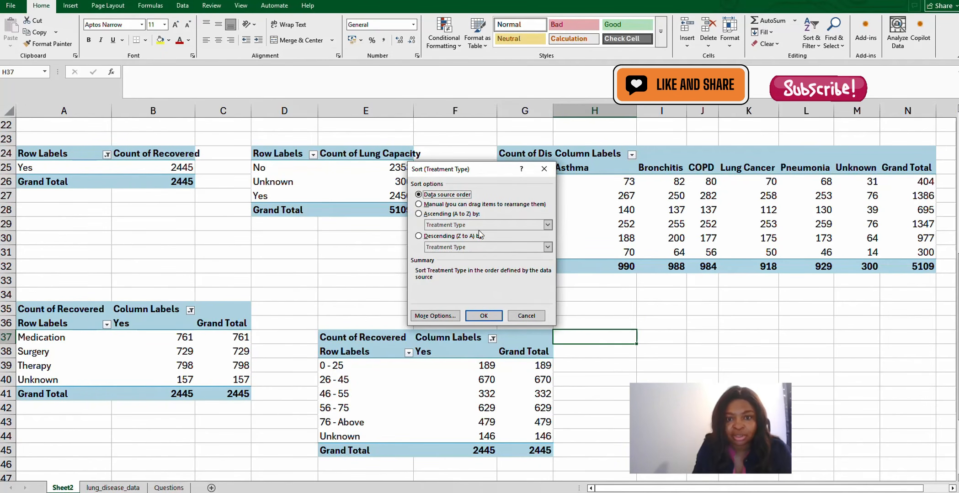
pyautogui.click(418, 235)
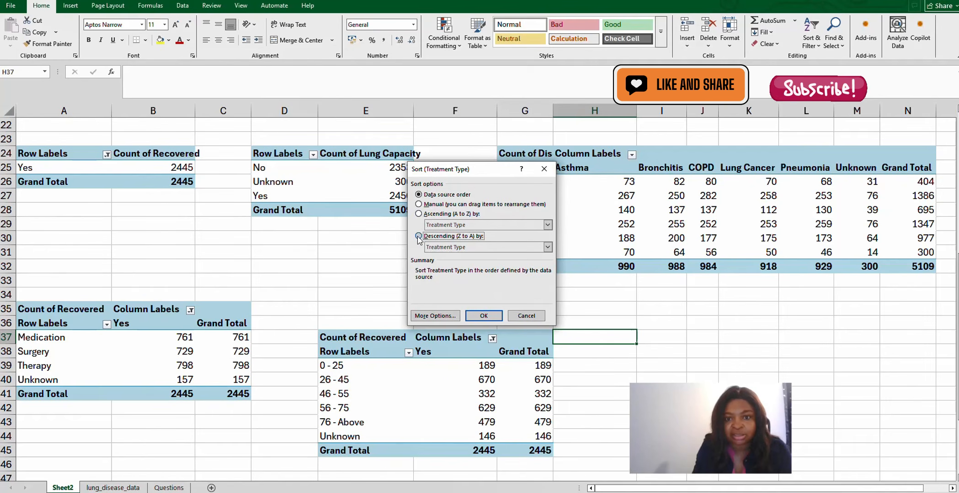
pyautogui.click(547, 247)
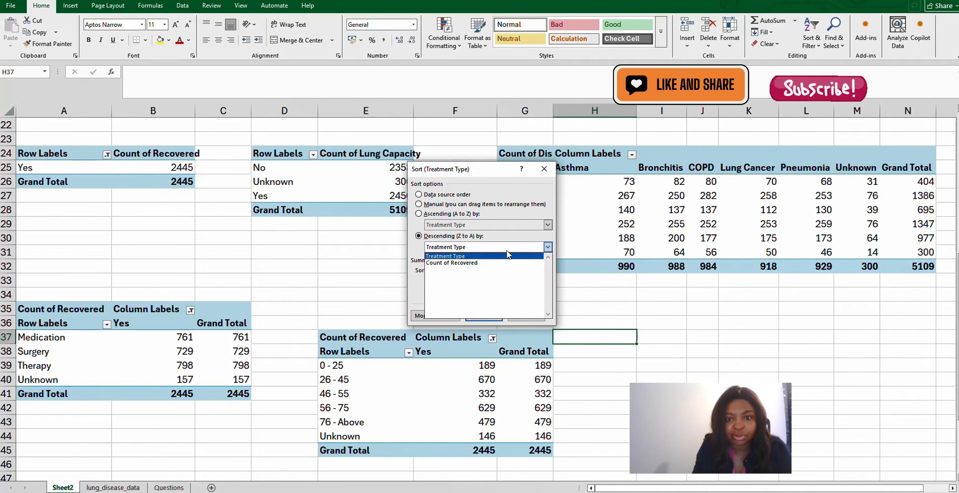
pyautogui.click(478, 264)
pyautogui.click(484, 316)
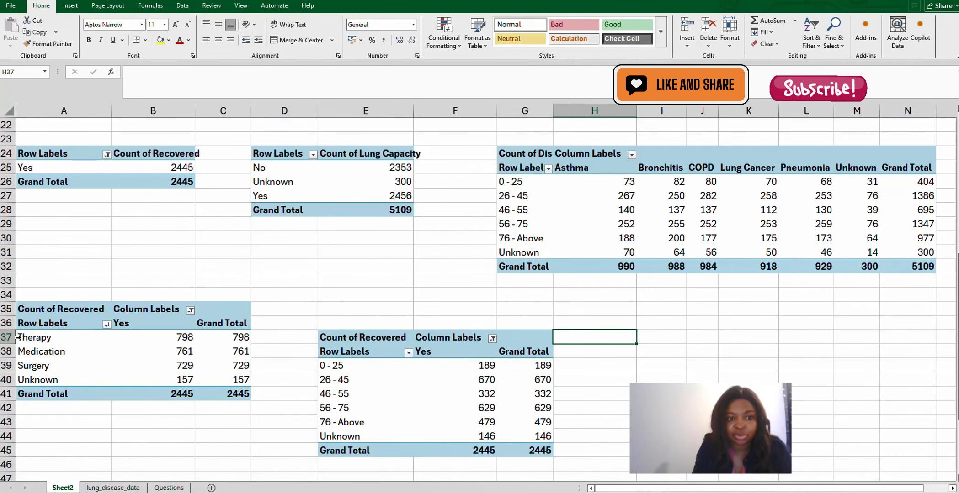
pyautogui.click(168, 343)
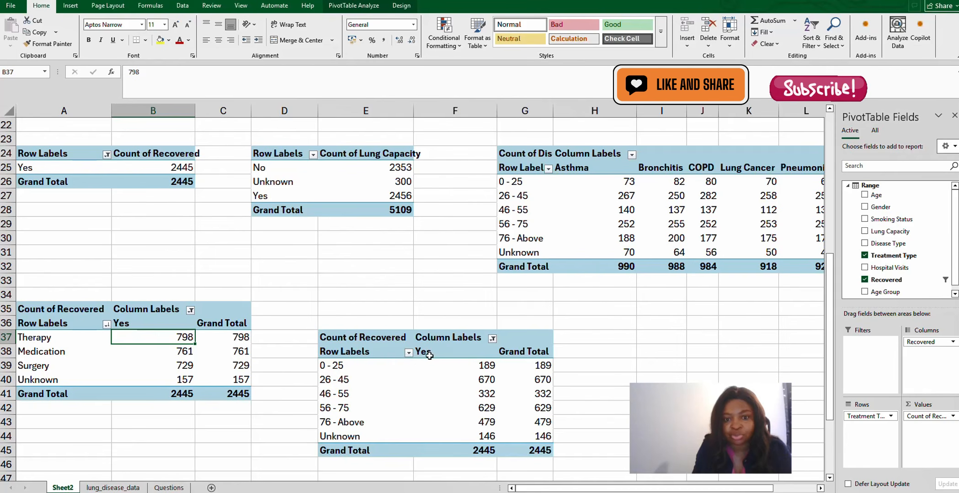
# Step: Sort the Age Group rows of the PivotTable at E37 in descending order by Count of Recovered
pyautogui.click(408, 353)
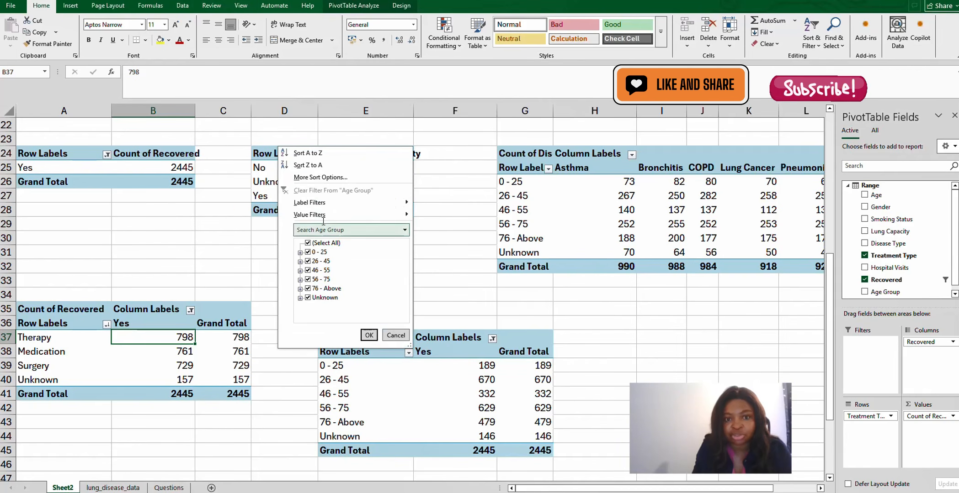
pyautogui.click(317, 177)
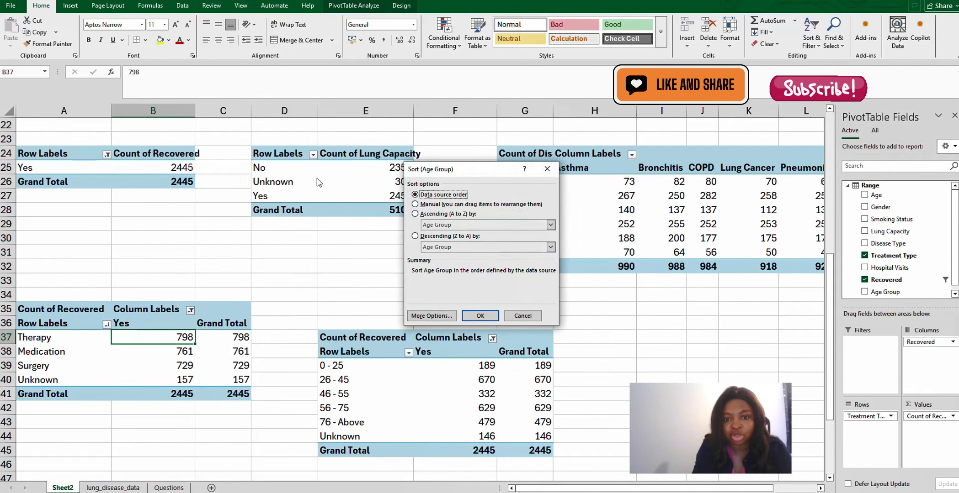
pyautogui.click(414, 237)
pyautogui.click(551, 246)
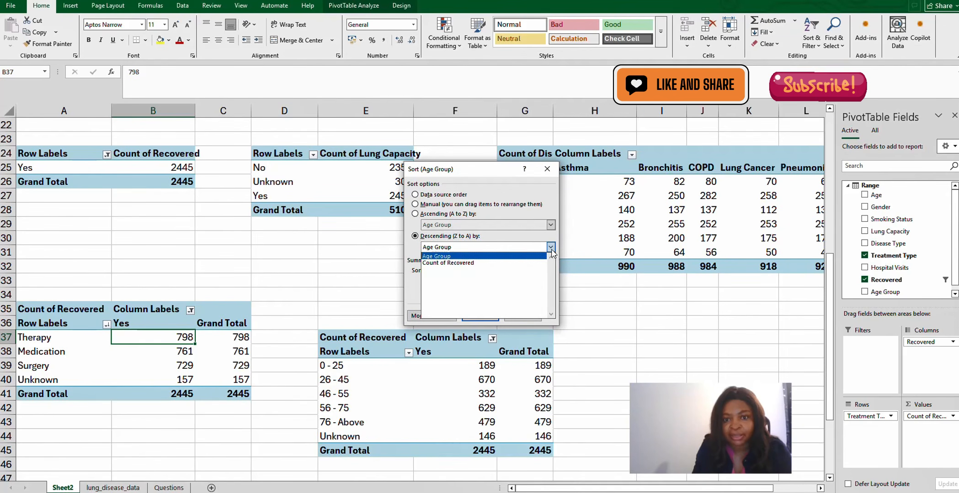
pyautogui.click(471, 264)
pyautogui.click(481, 316)
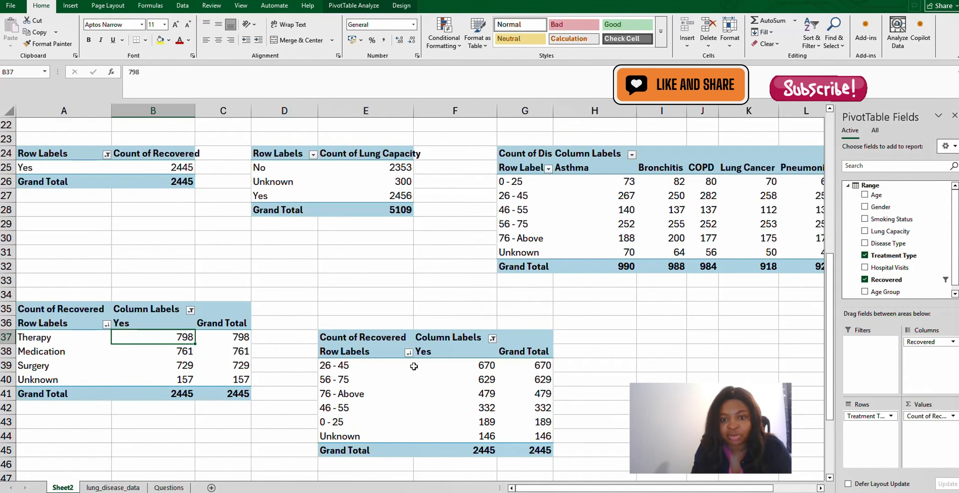
# Step: Sort the Age Group rows of the PivotTable at G24 in descending order by Count of Disease Type
pyautogui.scroll(1, 558, 403)
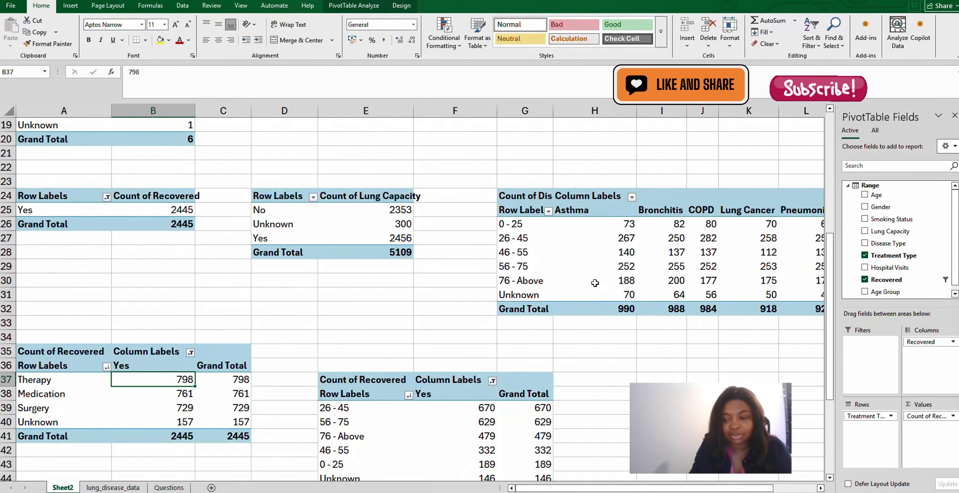
pyautogui.click(547, 212)
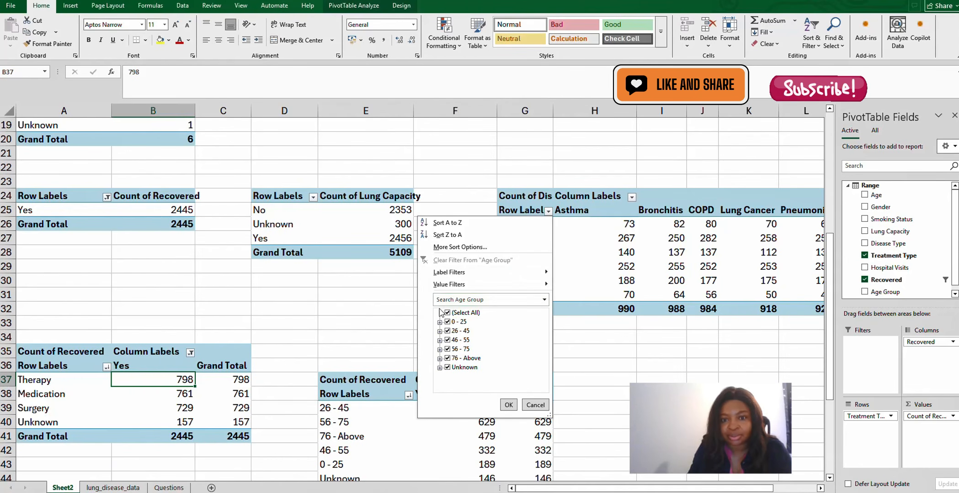
pyautogui.click(447, 248)
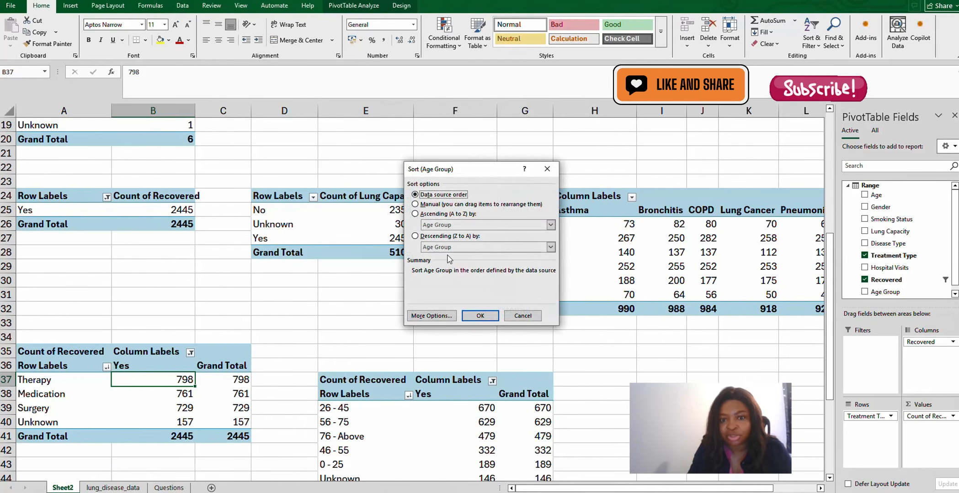
pyautogui.click(438, 237)
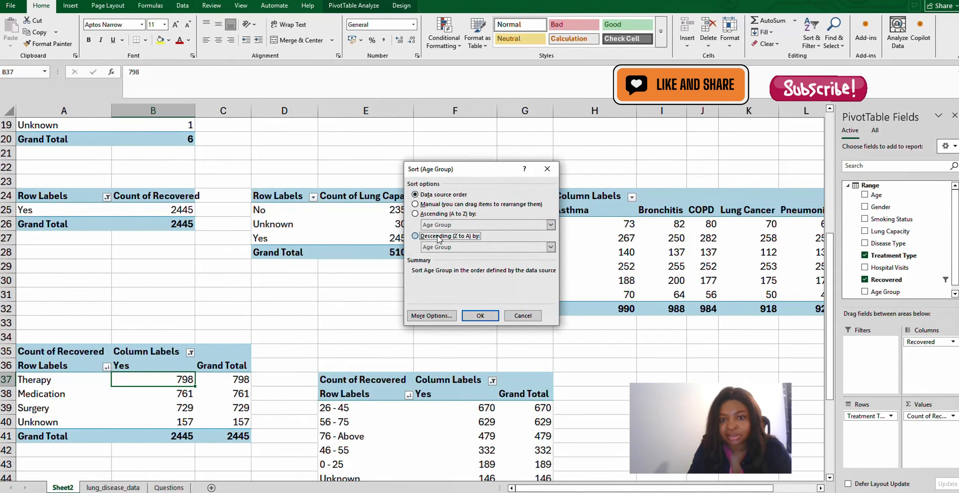
pyautogui.click(551, 247)
pyautogui.click(481, 263)
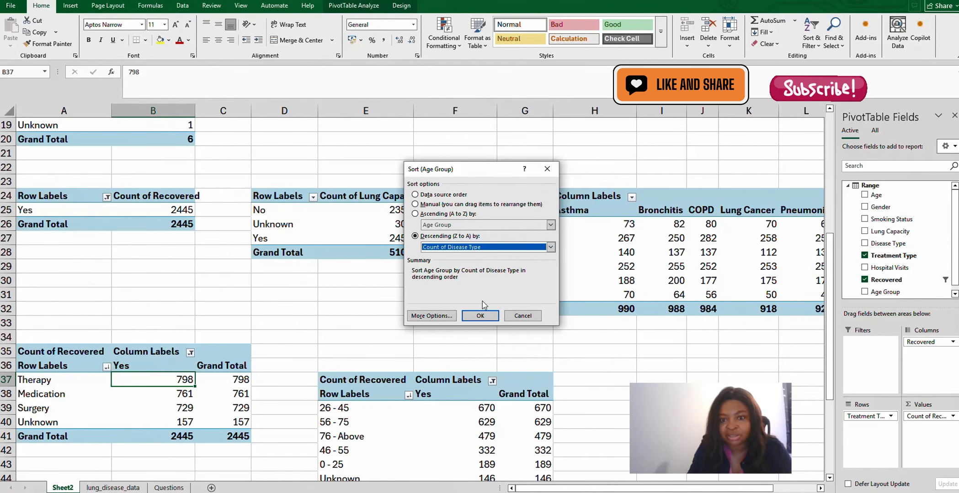
pyautogui.click(481, 315)
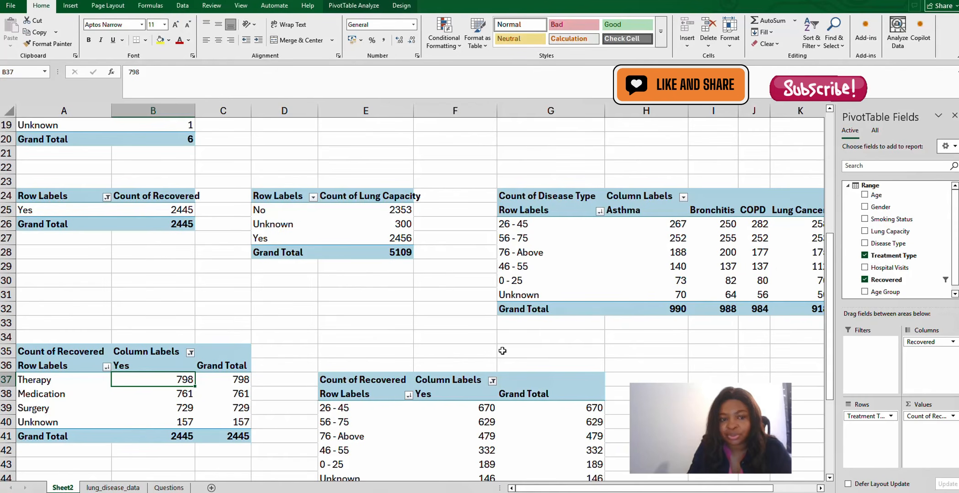
# Step: Switch to the Excel youtube workbook, examine the headings above its Analysis sheet's PivotTables, and return to the lung_disease_data Clean1 workbook
pyautogui.scroll(3, 326, 403)
pyautogui.scroll(1, 326, 403)
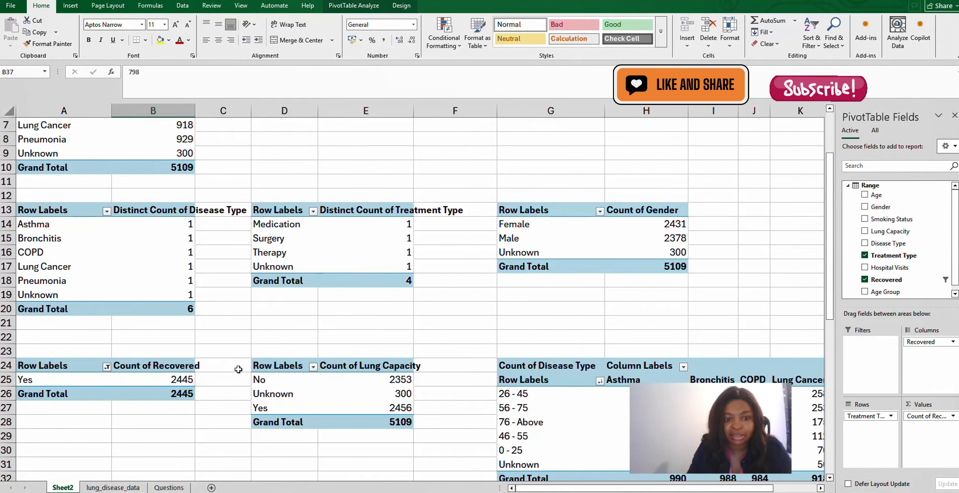
pyautogui.moveTo(255, 492)
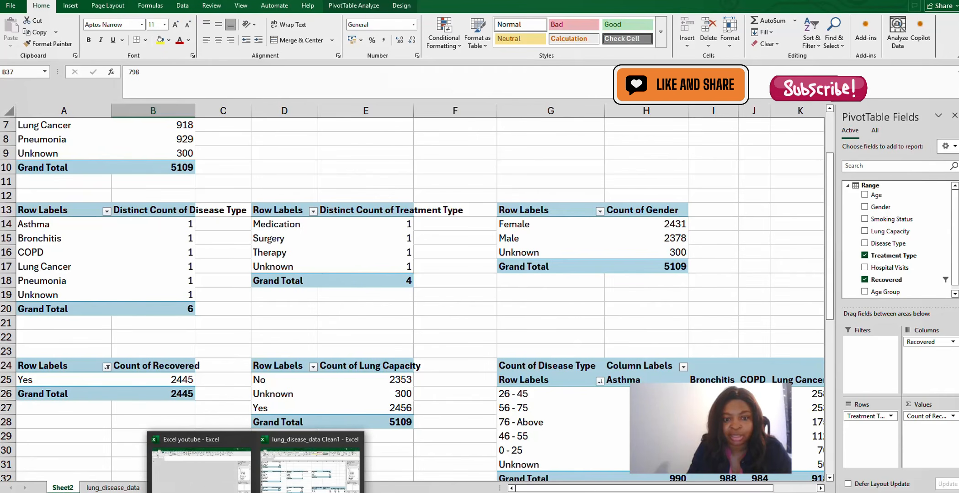
pyautogui.click(201, 471)
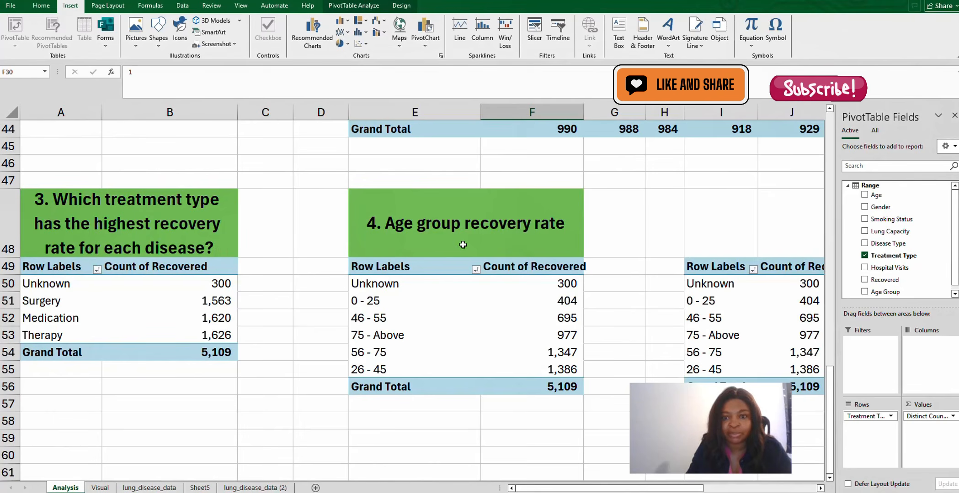
pyautogui.scroll(4, 464, 247)
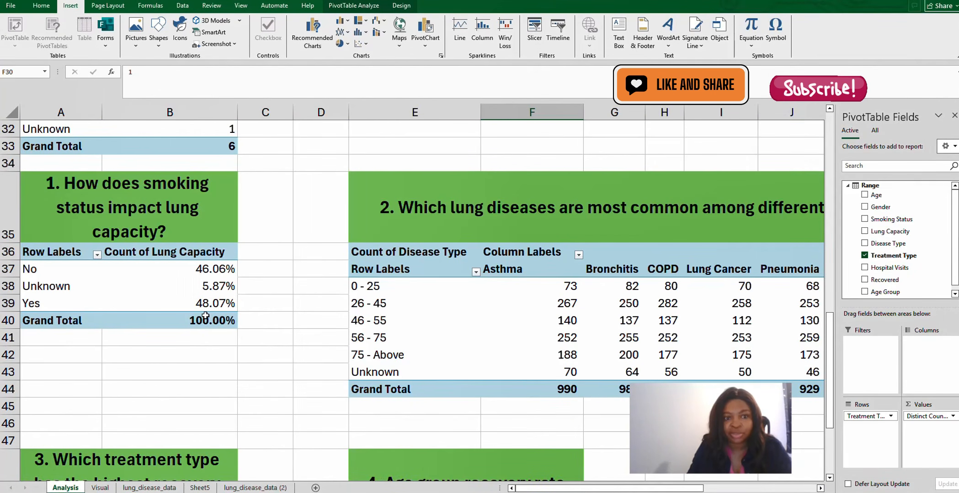
pyautogui.scroll(-3, 208, 315)
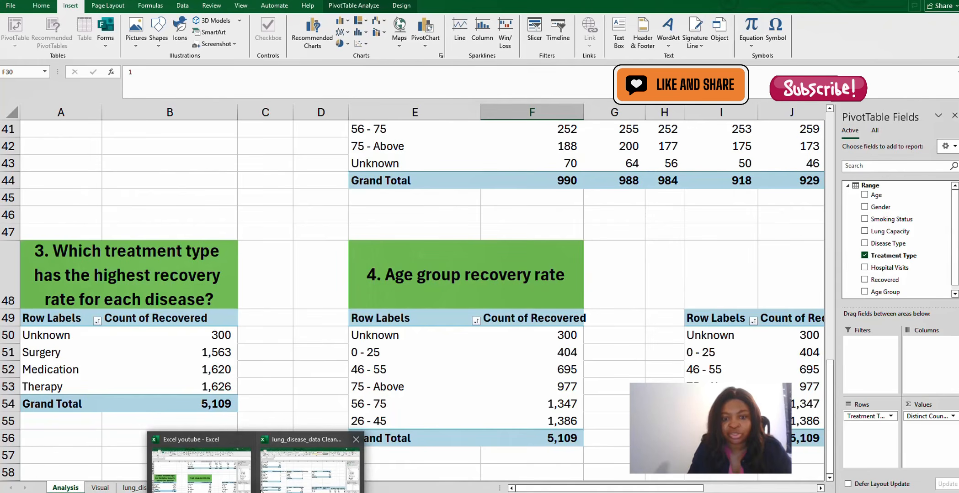
pyautogui.click(283, 478)
# Step: Enter the title "Disease Types" in A12, above the Distinct Count of Disease Type PivotTable
pyautogui.scroll(2, 170, 388)
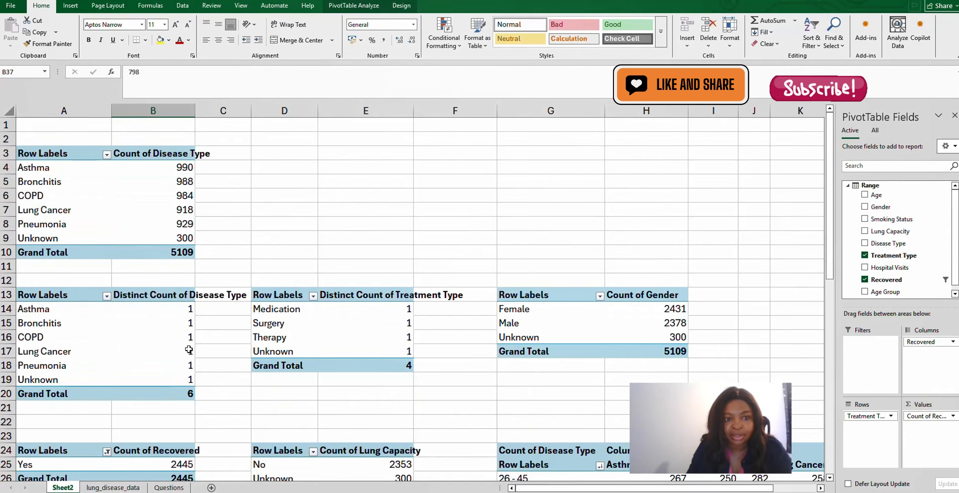
pyautogui.click(38, 281)
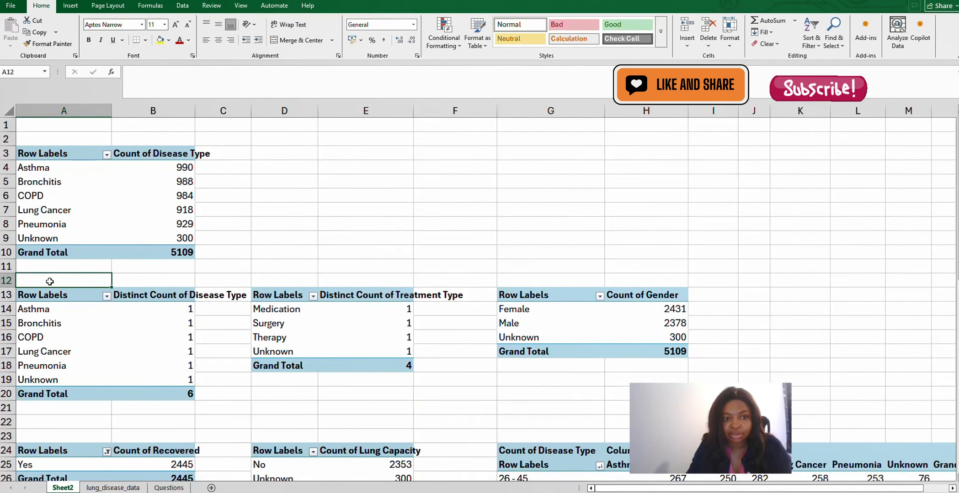
pyautogui.write('D')
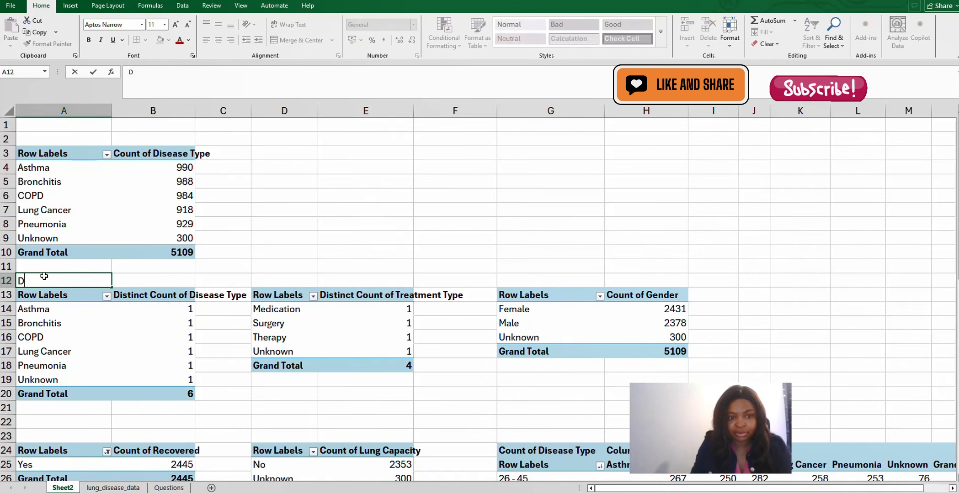
pyautogui.write('isease')
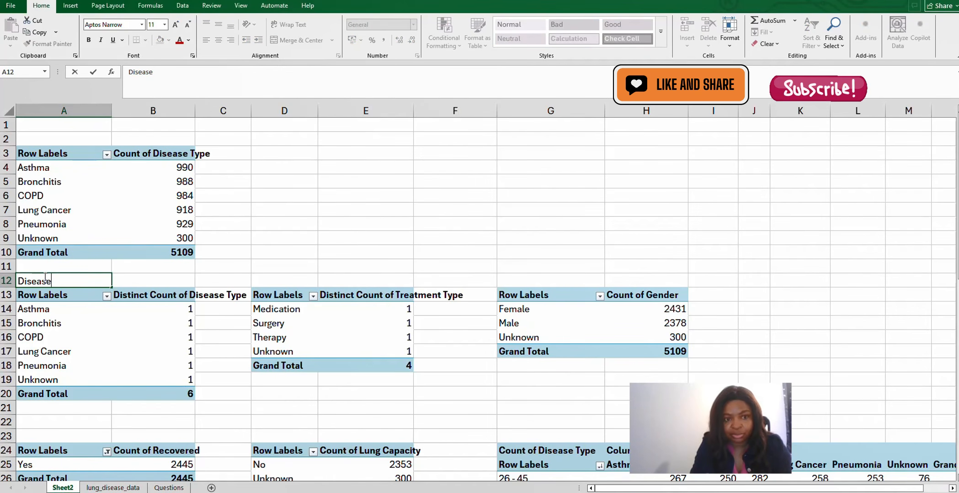
pyautogui.write(' Ty')
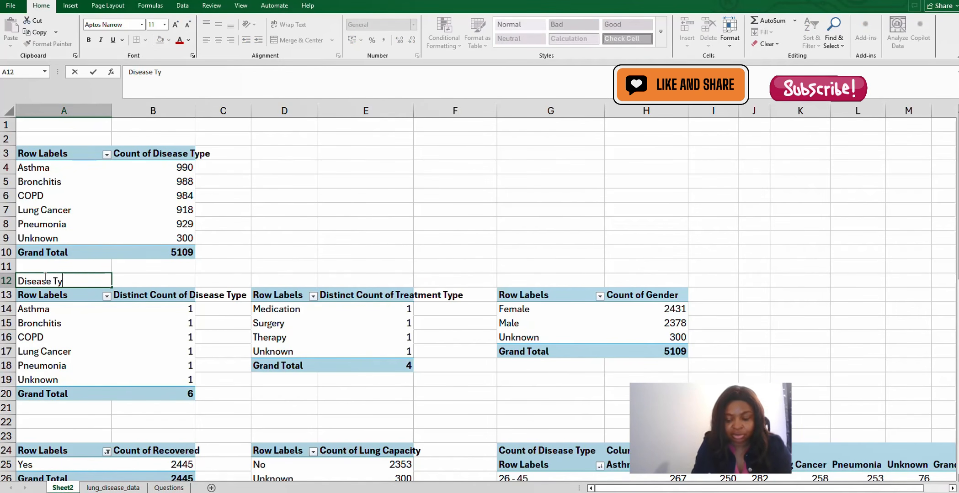
pyautogui.write('pes')
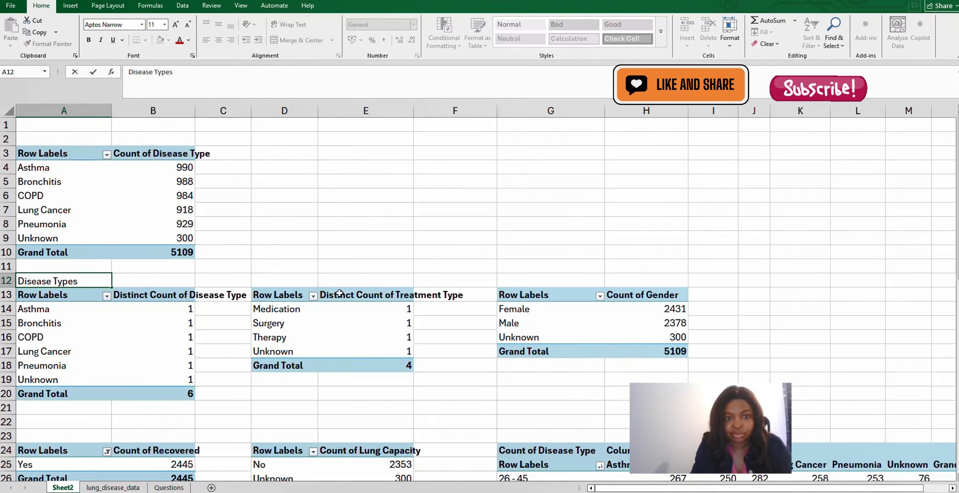
pyautogui.click(313, 241)
# Step: Merge and center the Disease Types title across A12:B12 and give it a green fill
pyautogui.moveTo(92, 281); pyautogui.dragTo(153, 280)
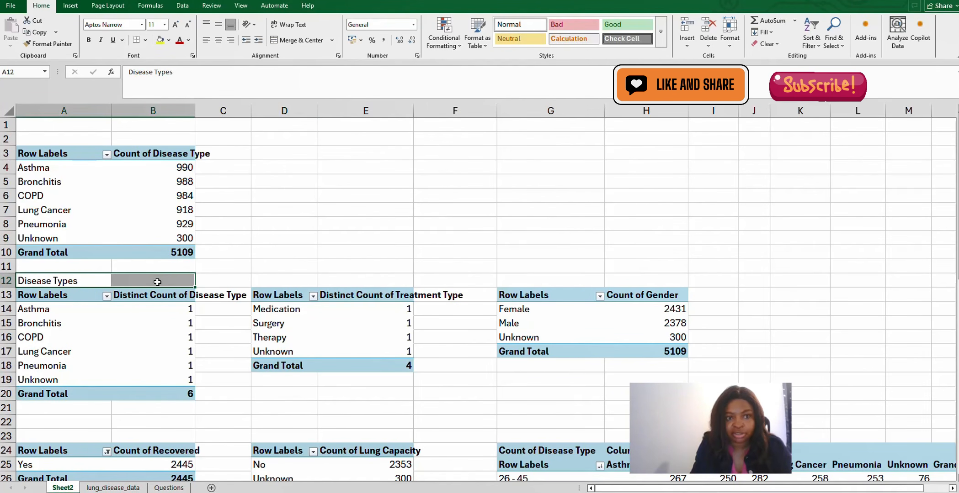
pyautogui.click(299, 39)
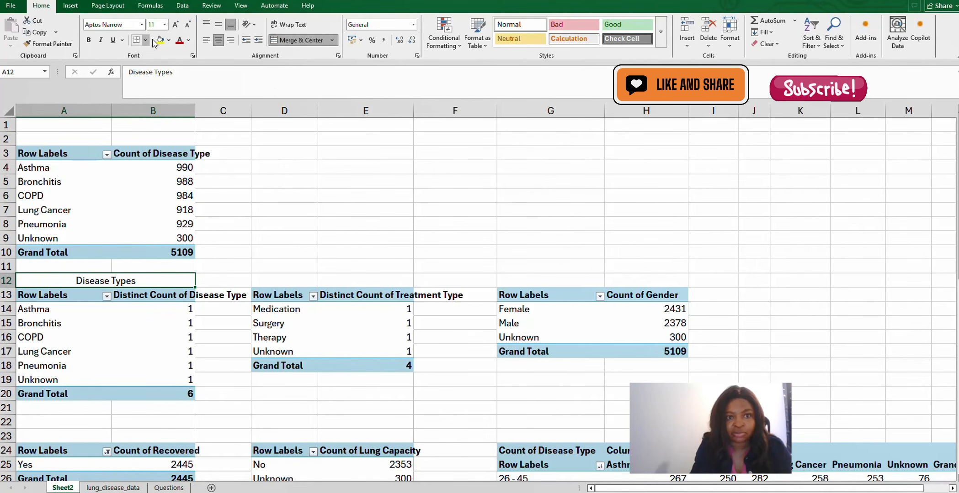
pyautogui.click(169, 41)
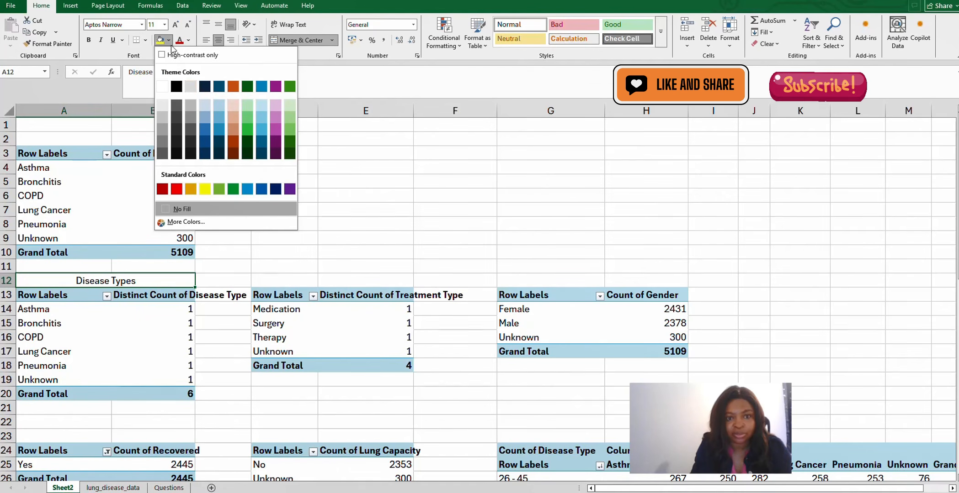
pyautogui.click(290, 131)
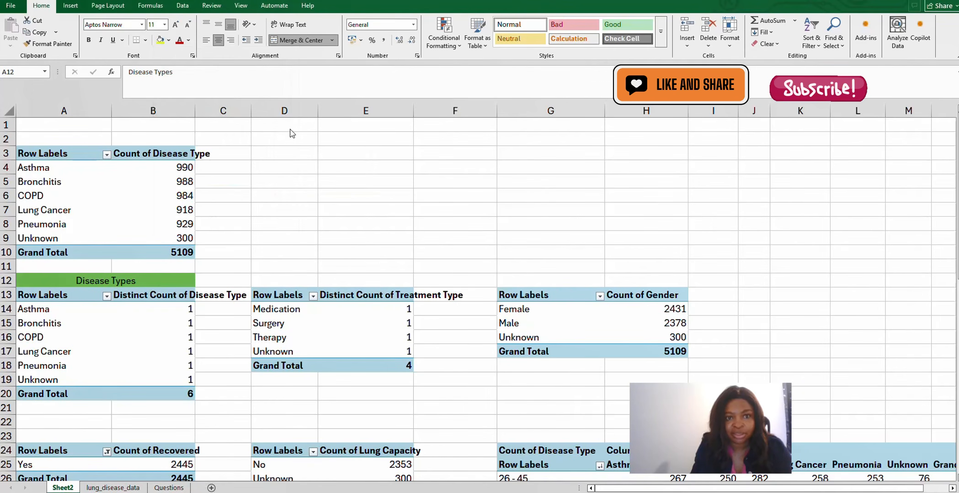
# Step: Set the Disease Types title in A12 to font size 18 and make it bold
pyautogui.click(165, 25)
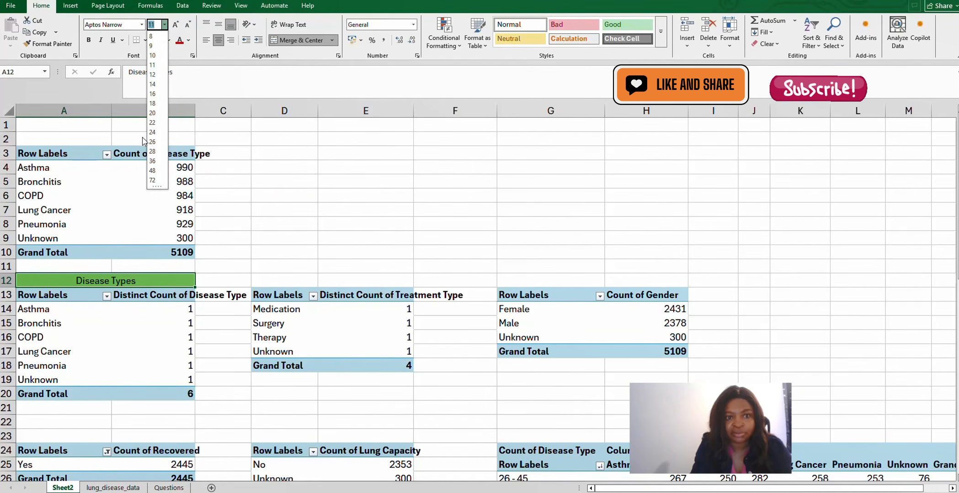
pyautogui.click(153, 104)
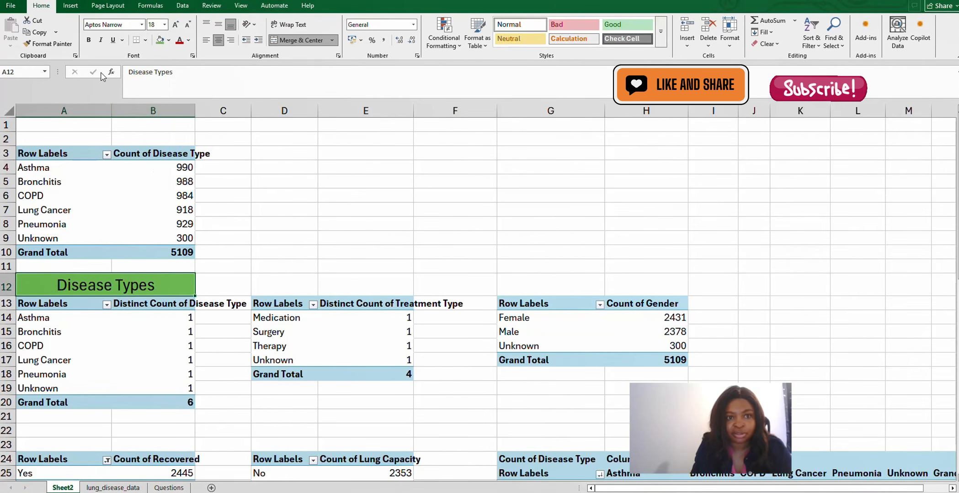
pyautogui.click(89, 42)
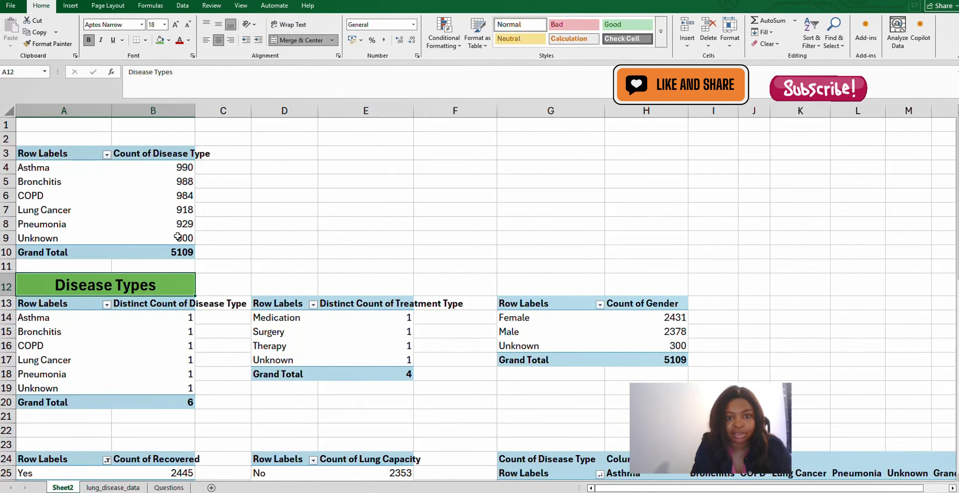
# Step: Apply the comma number style to the counts in B25:B26 of the Recovered PivotTable
pyautogui.click(237, 210)
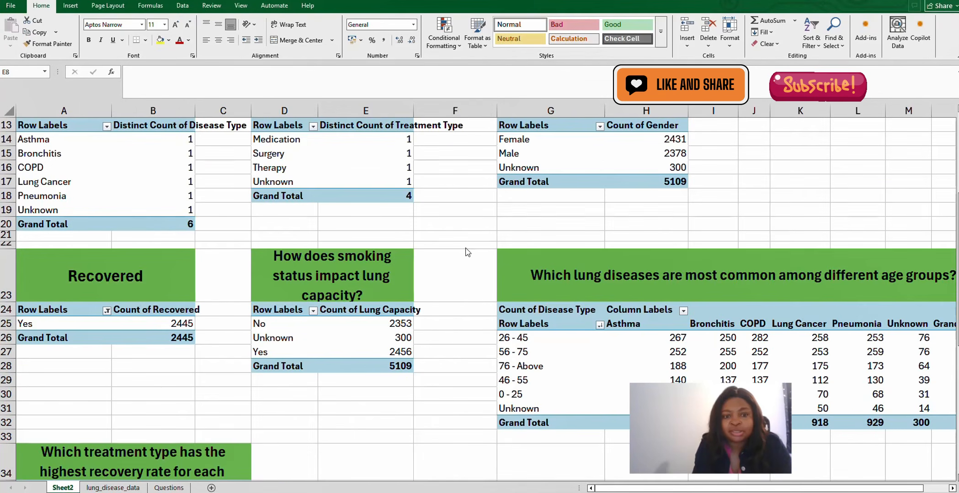
pyautogui.scroll(3, 467, 252)
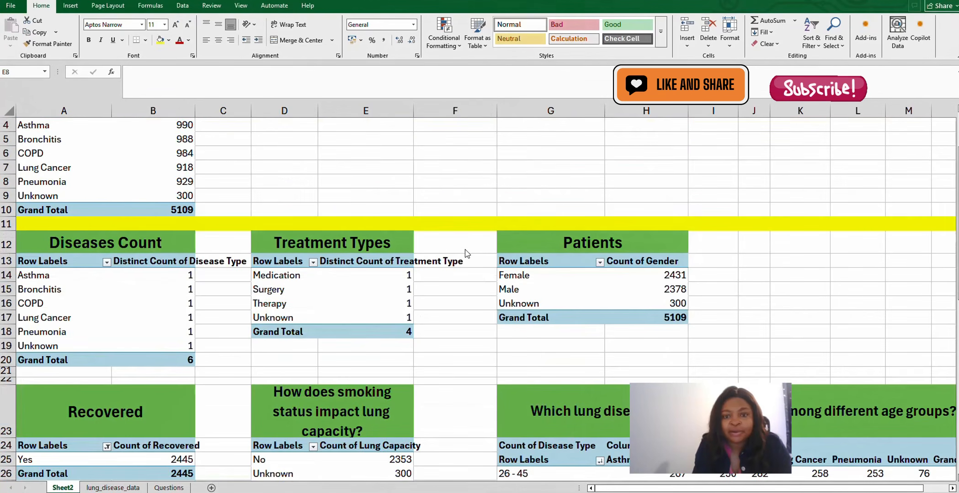
pyautogui.scroll(-5, 463, 253)
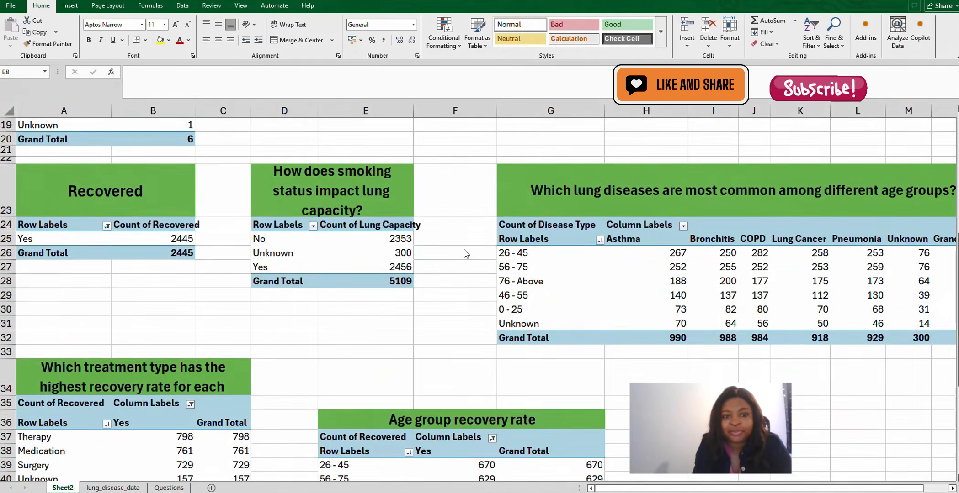
pyautogui.scroll(2, 466, 255)
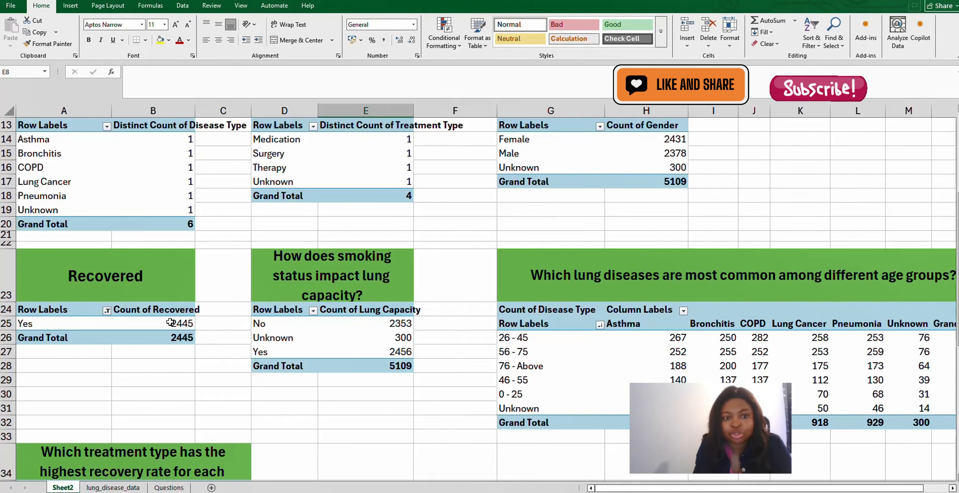
pyautogui.moveTo(170, 322); pyautogui.dragTo(180, 339)
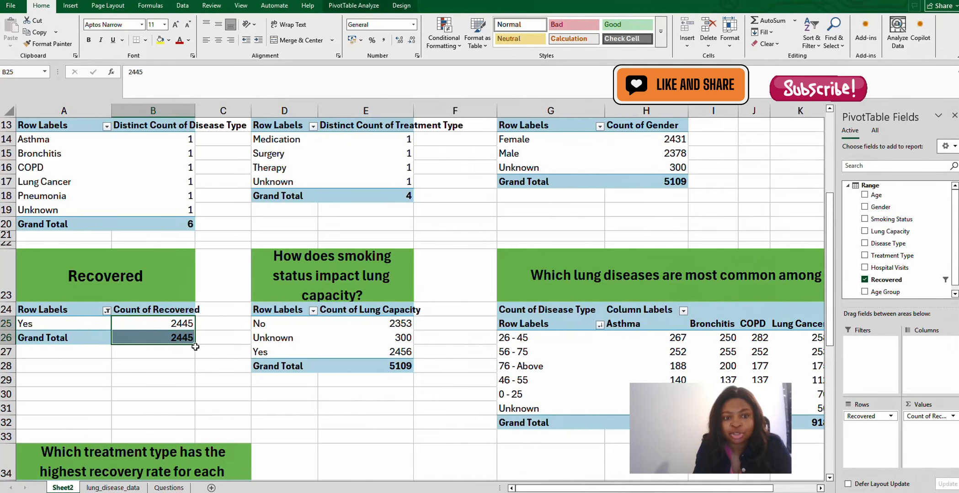
pyautogui.moveTo(176, 338)
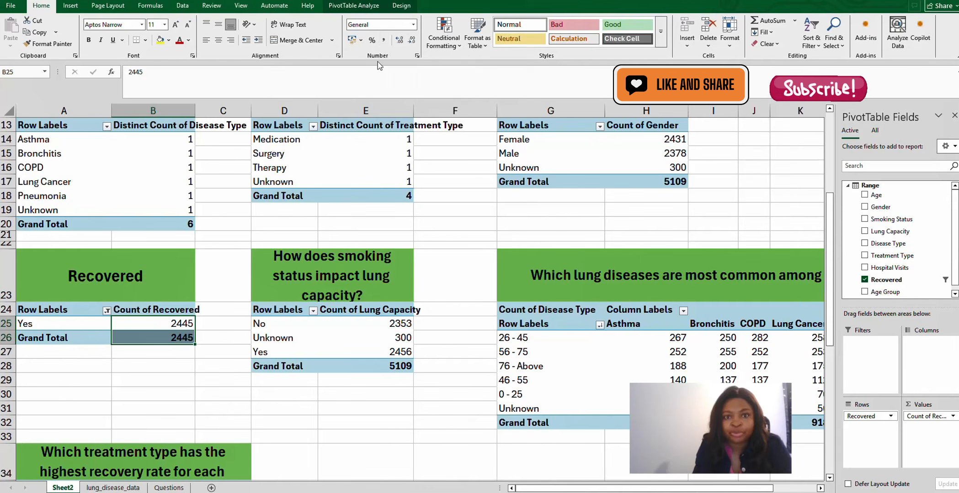
pyautogui.click(385, 40)
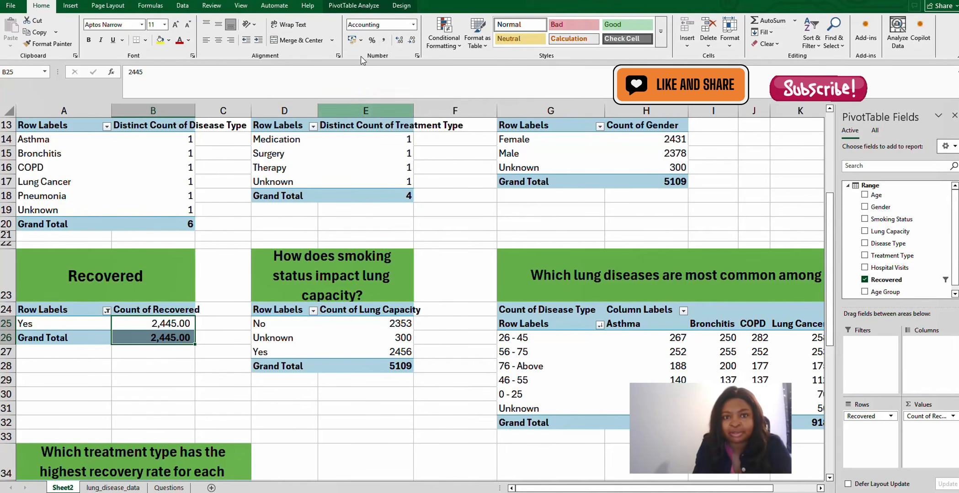
# Step: Set the Accounting format of the Recovered counts in B25:B26 to 0 decimal places
pyautogui.click(414, 25)
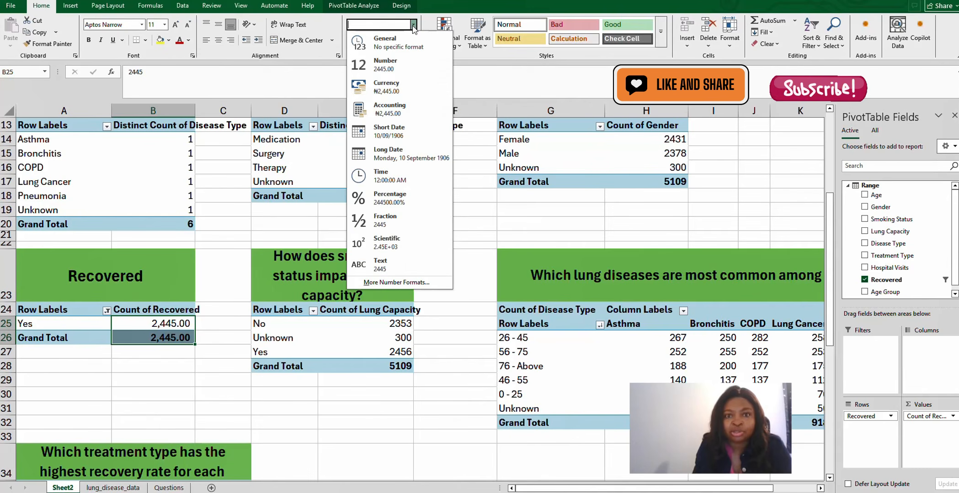
pyautogui.click(399, 281)
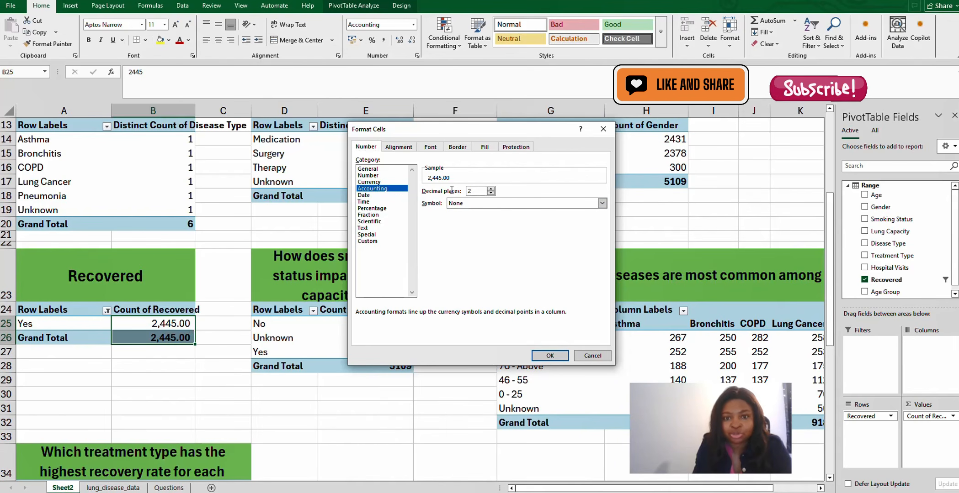
pyautogui.press('BackSpace')
pyautogui.write('0')
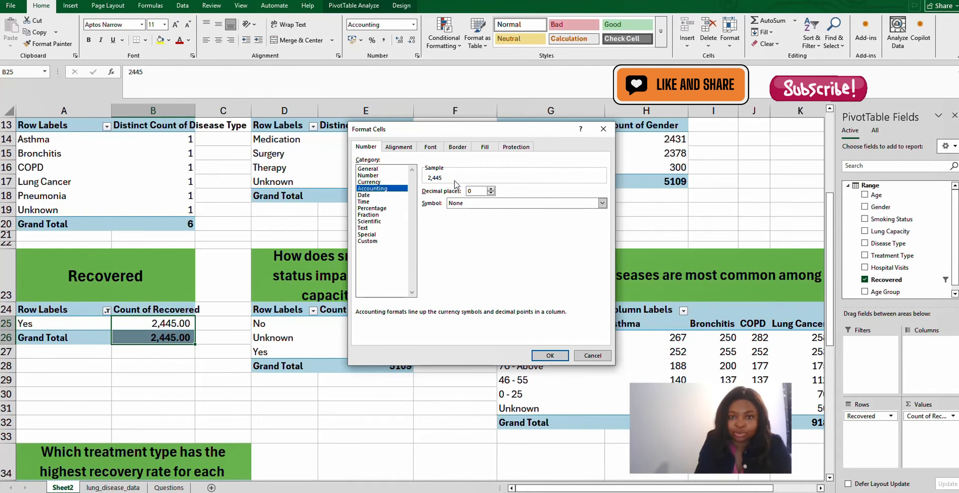
pyautogui.click(539, 355)
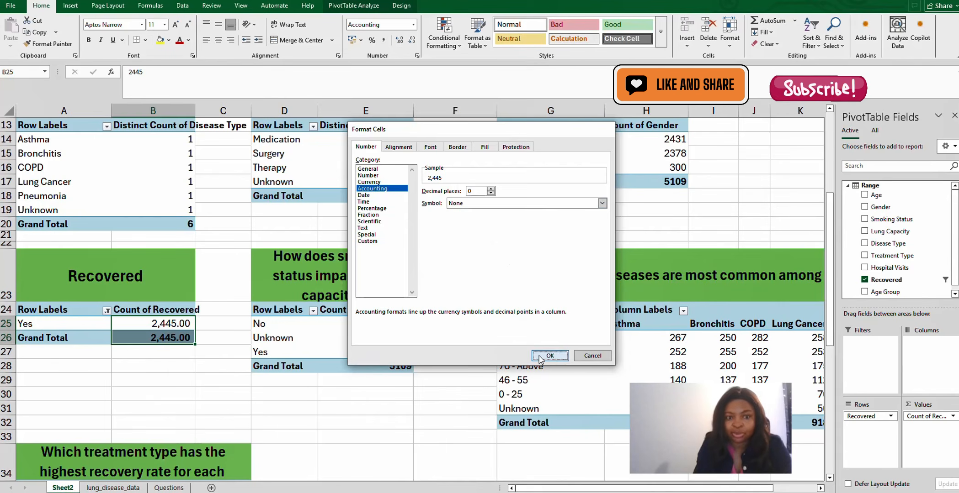
# Step: Copy the number format of B25:B26 to the Count of Lung Capacity values in E25:E28 with Format Painter
pyautogui.click(365, 324)
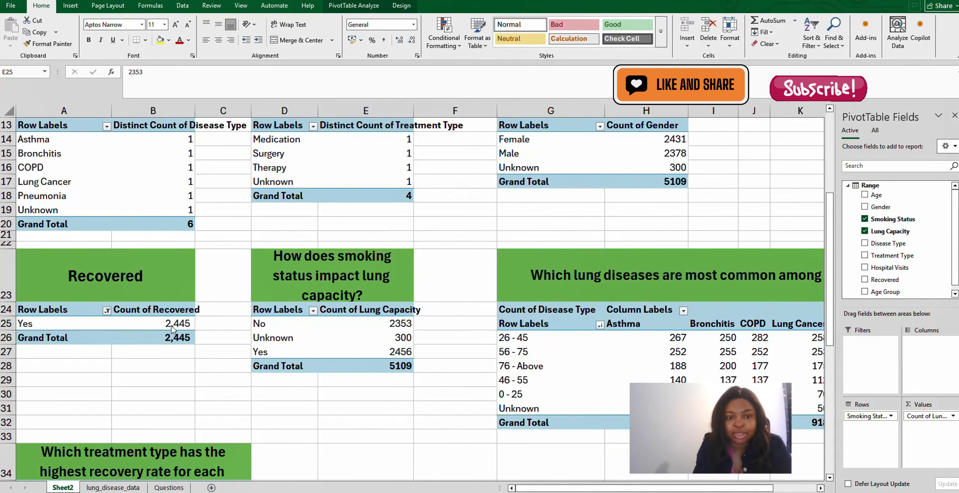
pyautogui.hotkey('ctrl', 'shift', 'Down')
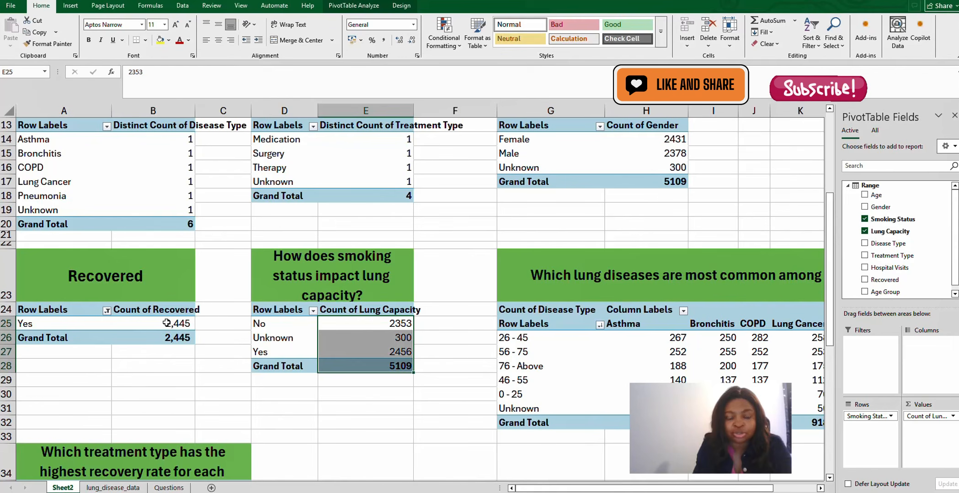
pyautogui.moveTo(167, 324); pyautogui.dragTo(165, 338)
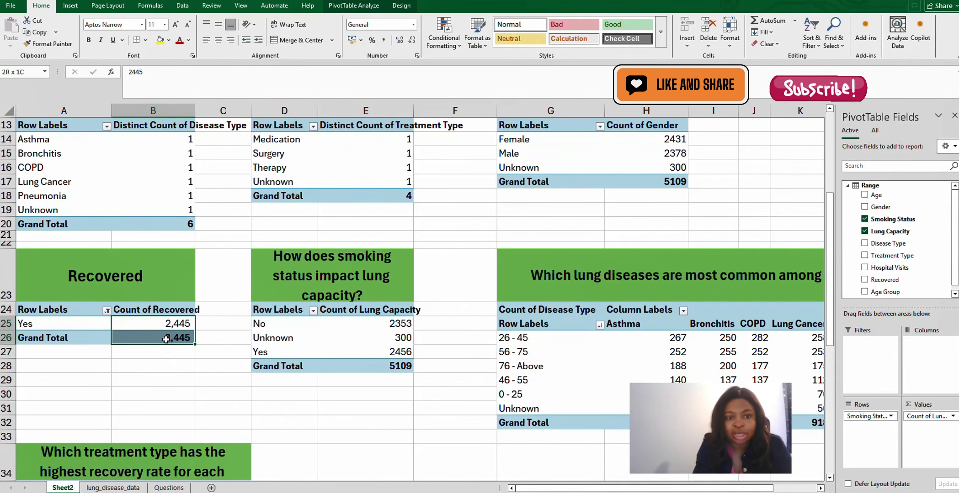
pyautogui.click(52, 44)
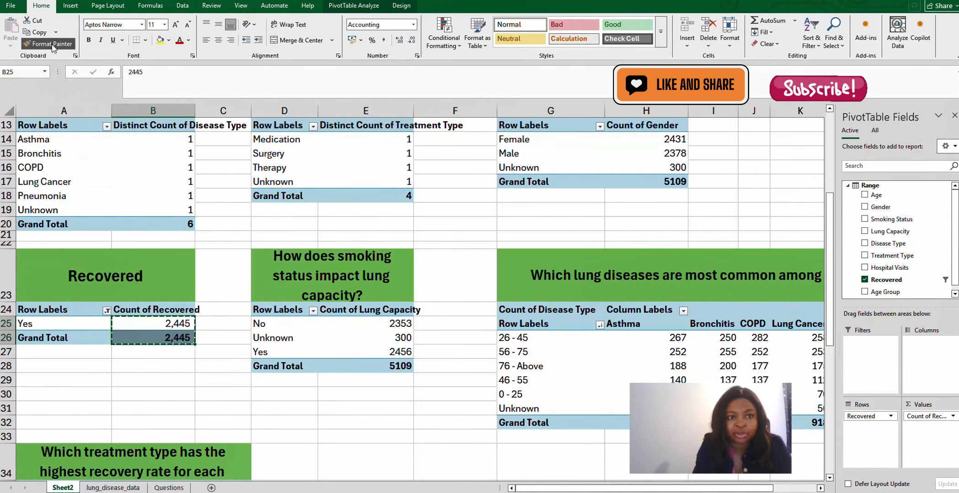
pyautogui.moveTo(386, 325); pyautogui.dragTo(387, 368)
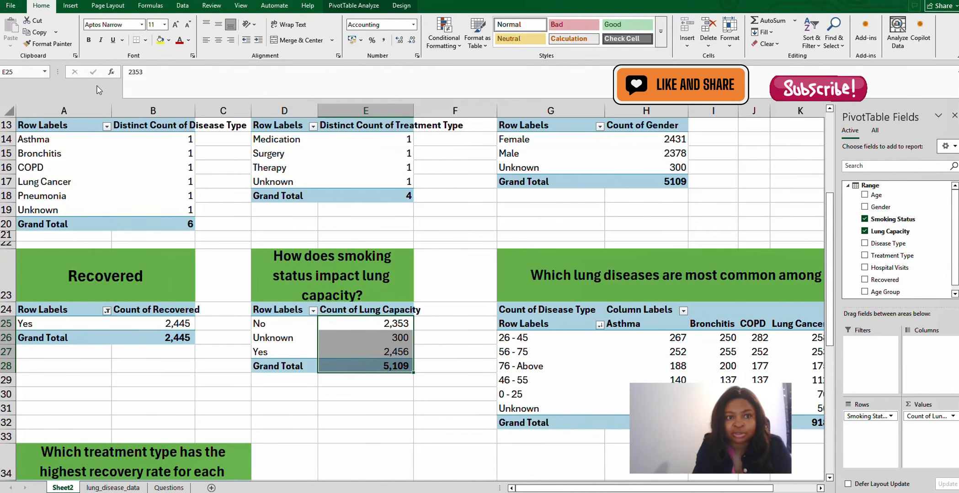
# Step: Copy the lung capacity counts' format to the disease counts by age group in H26:N32 with Format Painter
pyautogui.click(50, 44)
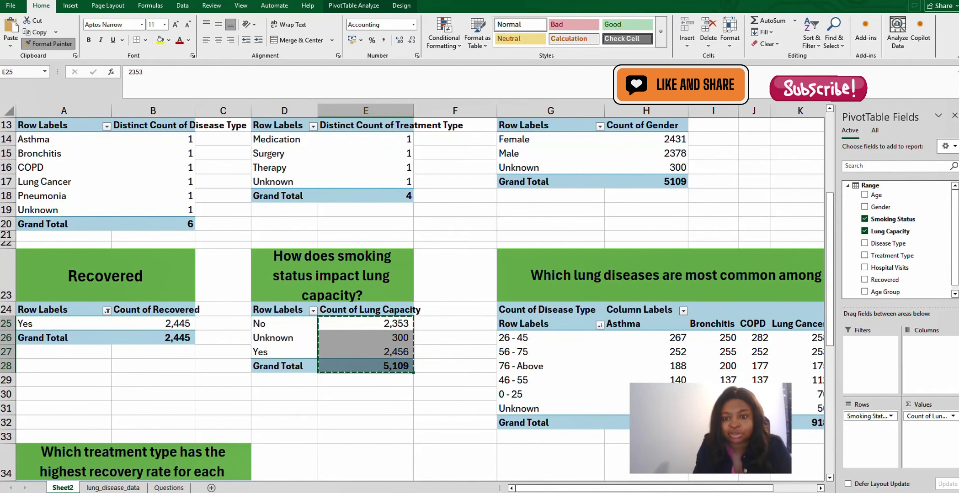
pyautogui.moveTo(677, 488); pyautogui.dragTo(720, 491)
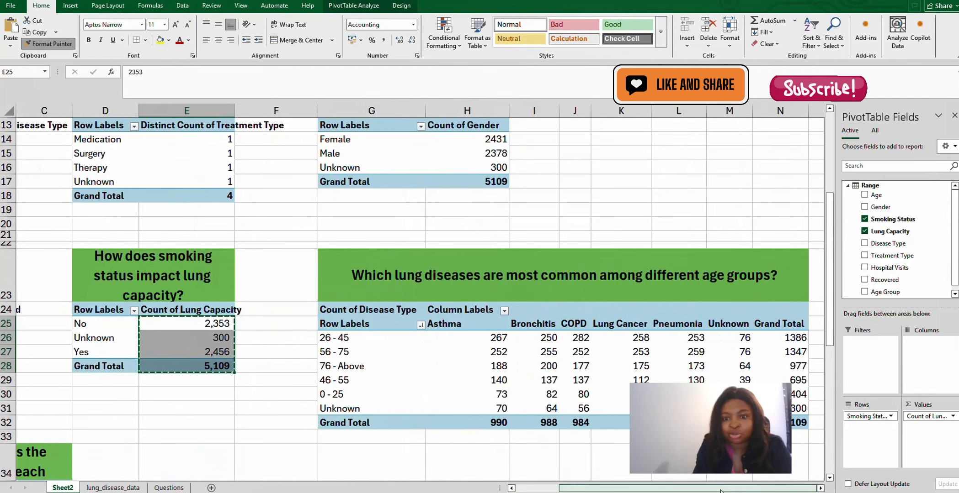
pyautogui.moveTo(480, 338)
pyautogui.mouseDown()
pyautogui.moveTo(704, 356)
pyautogui.moveTo(807, 428)
pyautogui.mouseUp()
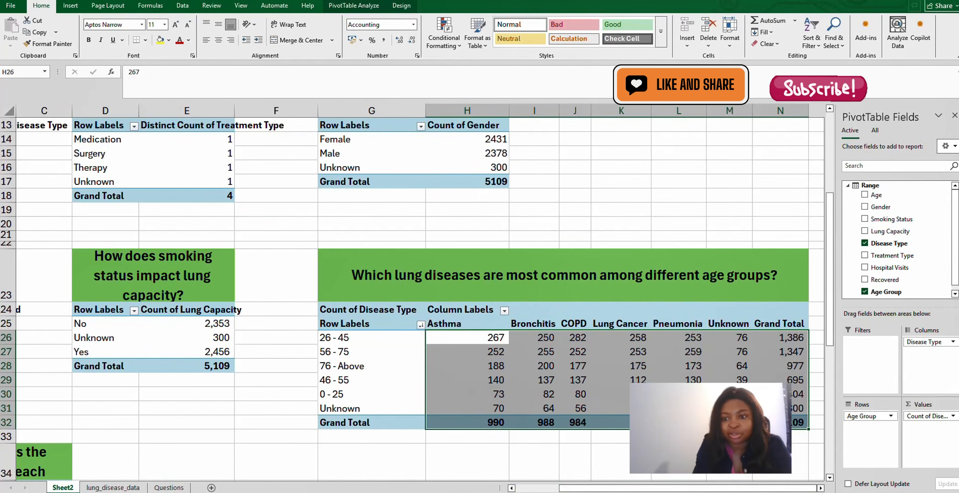
# Step: Copy the format of E25:E28 to the treatment type recovery counts in B37:C41 with Format Painter
pyautogui.moveTo(734, 488); pyautogui.dragTo(689, 489)
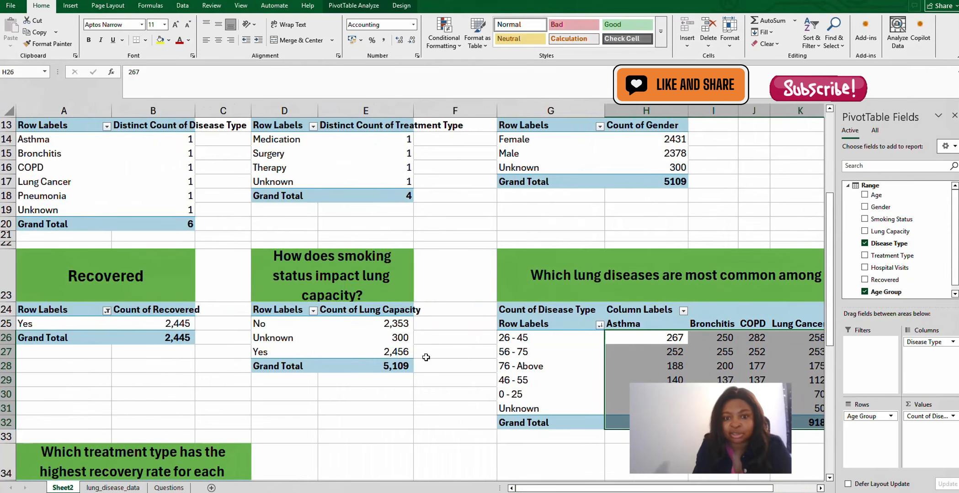
pyautogui.moveTo(376, 326); pyautogui.dragTo(381, 366)
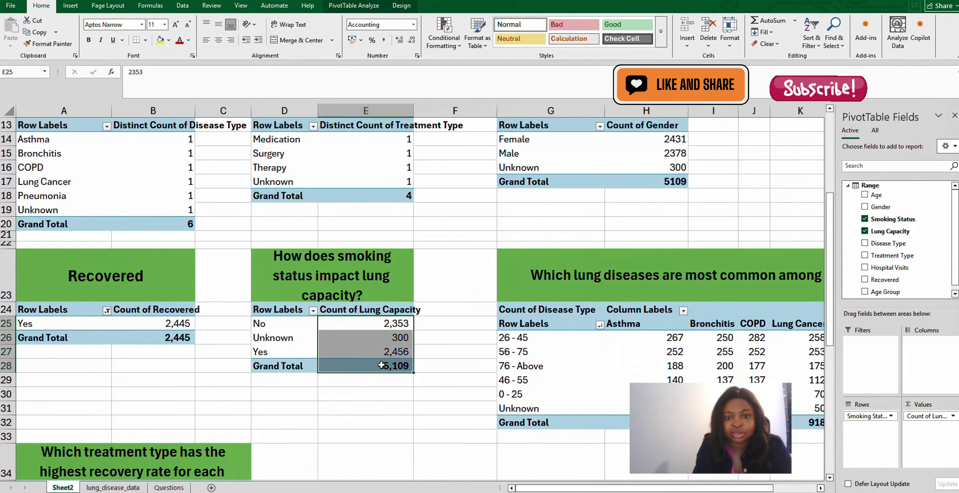
pyautogui.click(59, 46)
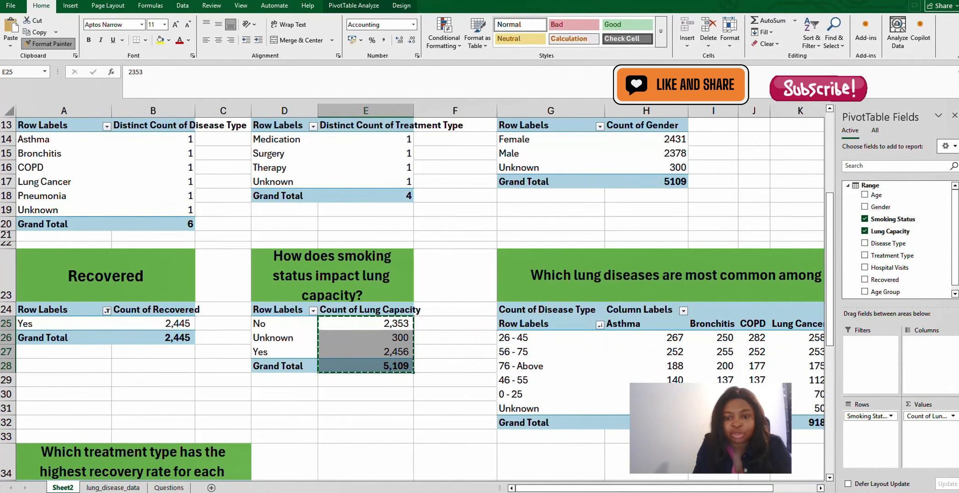
pyautogui.scroll(-1, 598, 423)
pyautogui.scroll(-4, 598, 423)
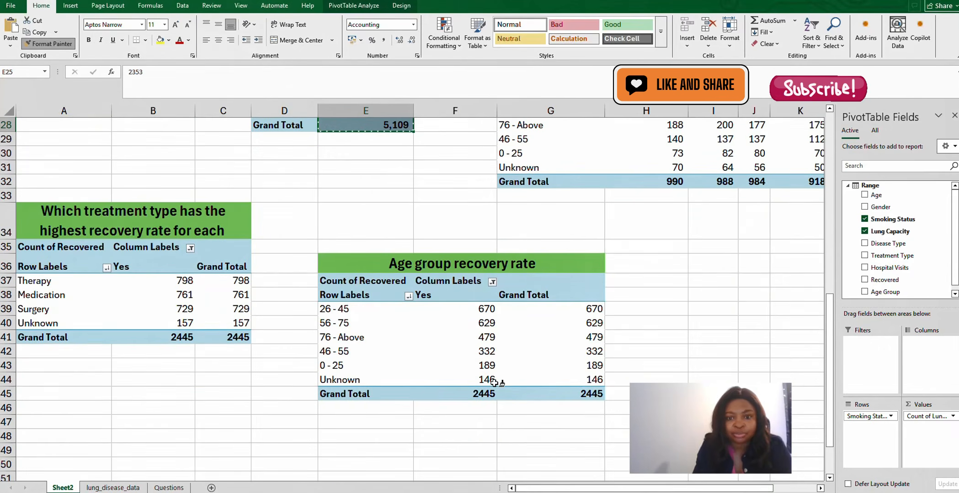
pyautogui.moveTo(135, 281)
pyautogui.mouseDown()
pyautogui.moveTo(215, 294)
pyautogui.moveTo(228, 338)
pyautogui.mouseUp()
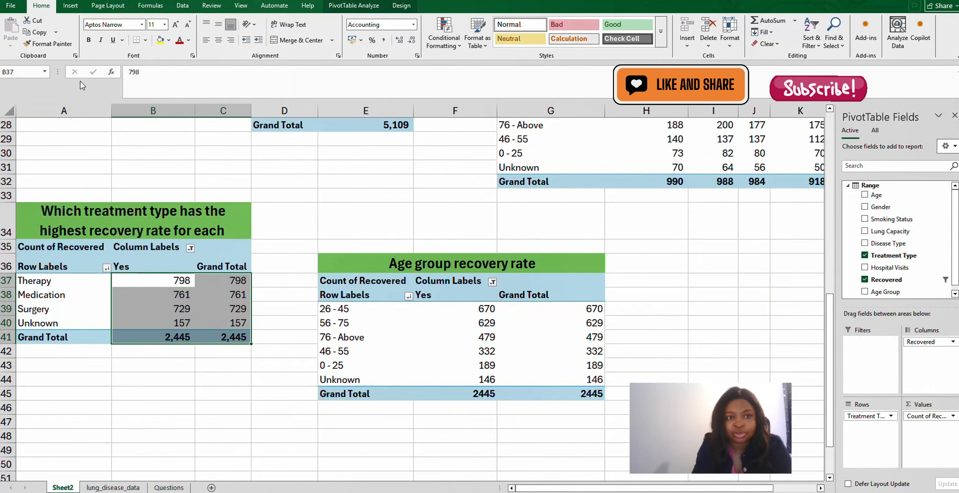
# Step: Copy the format of B37:C41 to the Age group recovery rate counts in F39:G45 with Format Painter
pyautogui.click(48, 44)
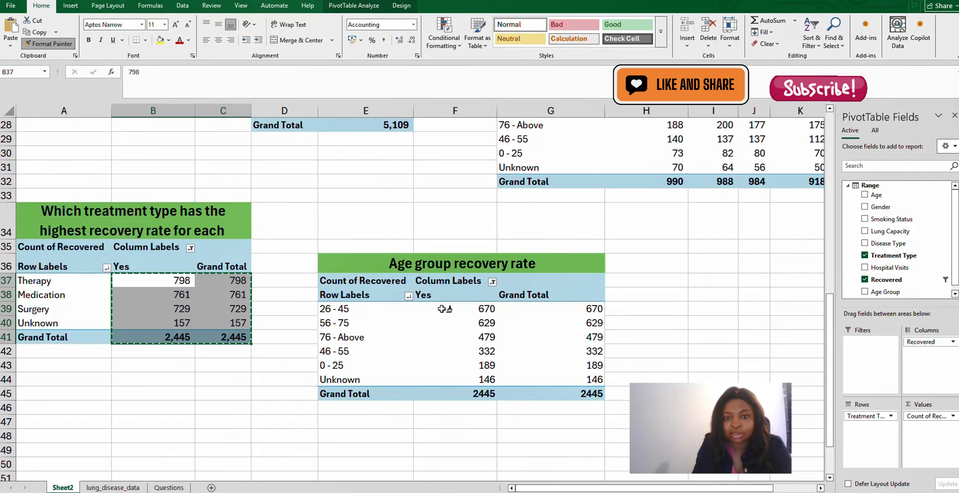
pyautogui.moveTo(441, 310)
pyautogui.mouseDown()
pyautogui.moveTo(584, 378)
pyautogui.moveTo(585, 393)
pyautogui.mouseUp()
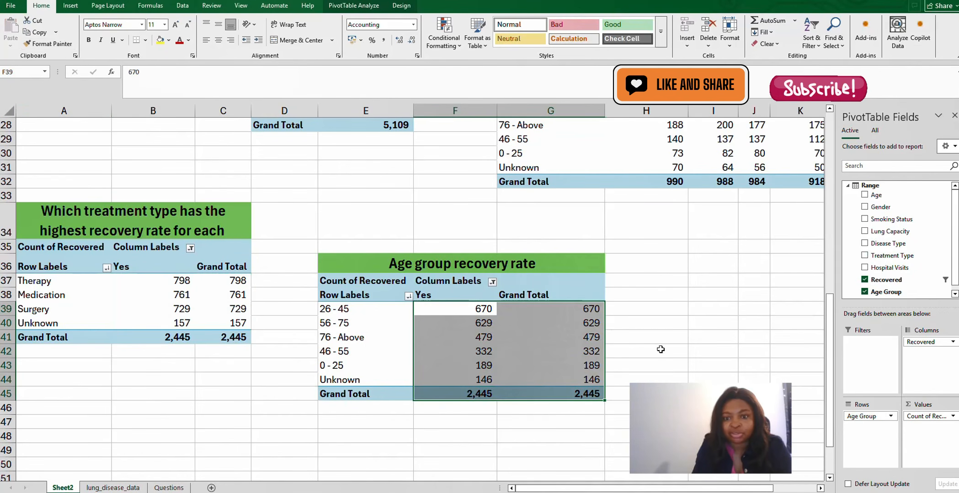
pyautogui.click(648, 313)
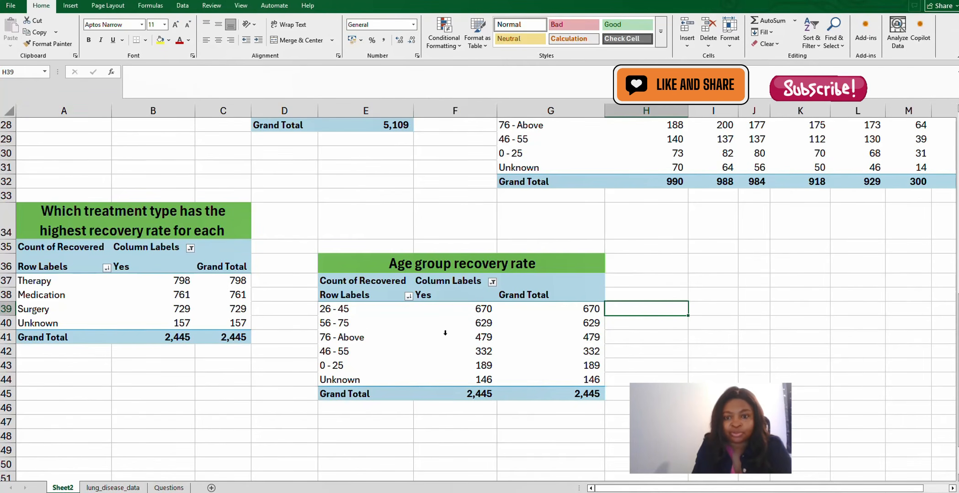
pyautogui.scroll(5, 445, 333)
pyautogui.scroll(-3, 445, 359)
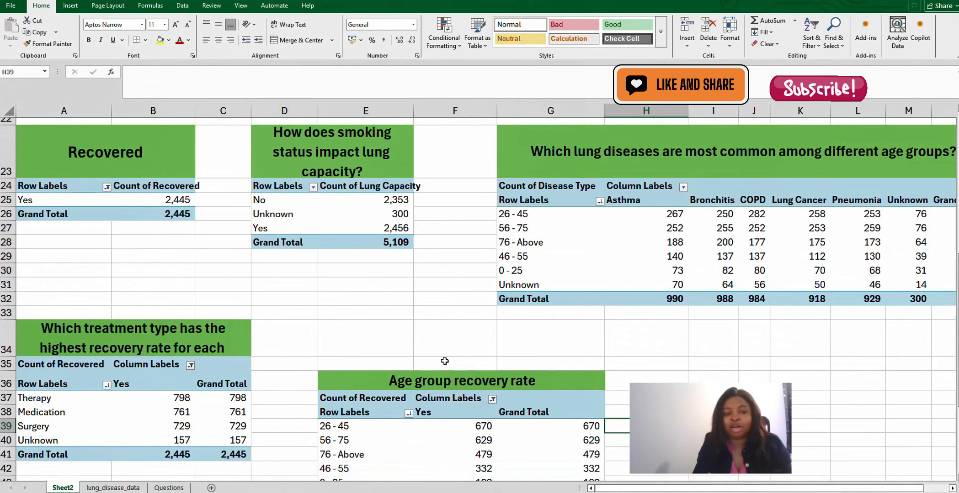